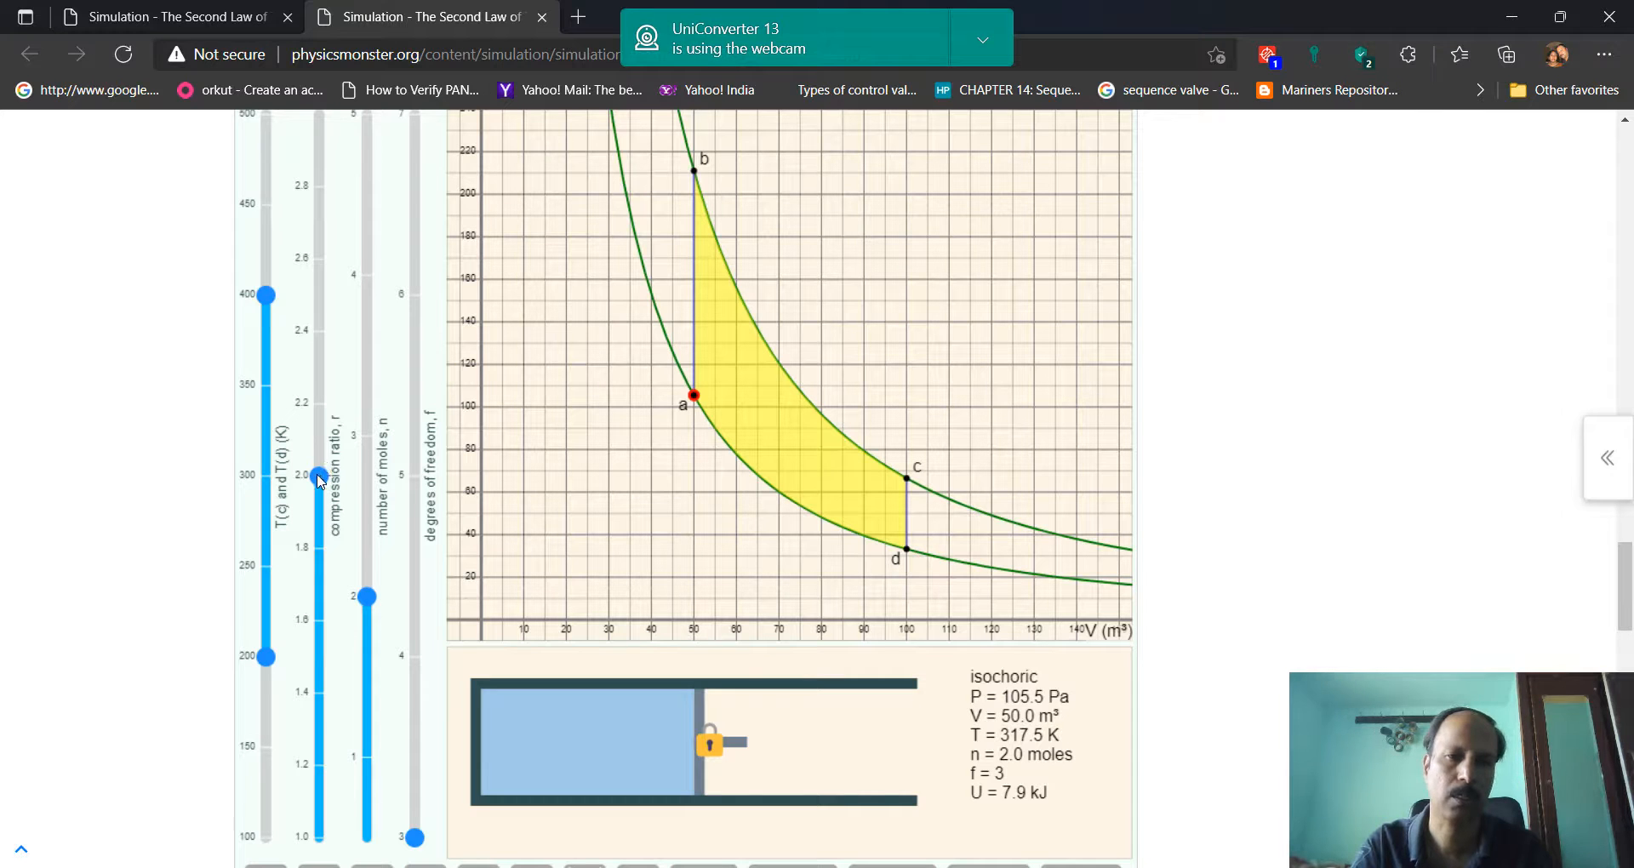
Raise the Otto cycle simulation's compression ratio to 2.8 and examine the P-V diagram
left_click_drag(320, 481, 315, 197)
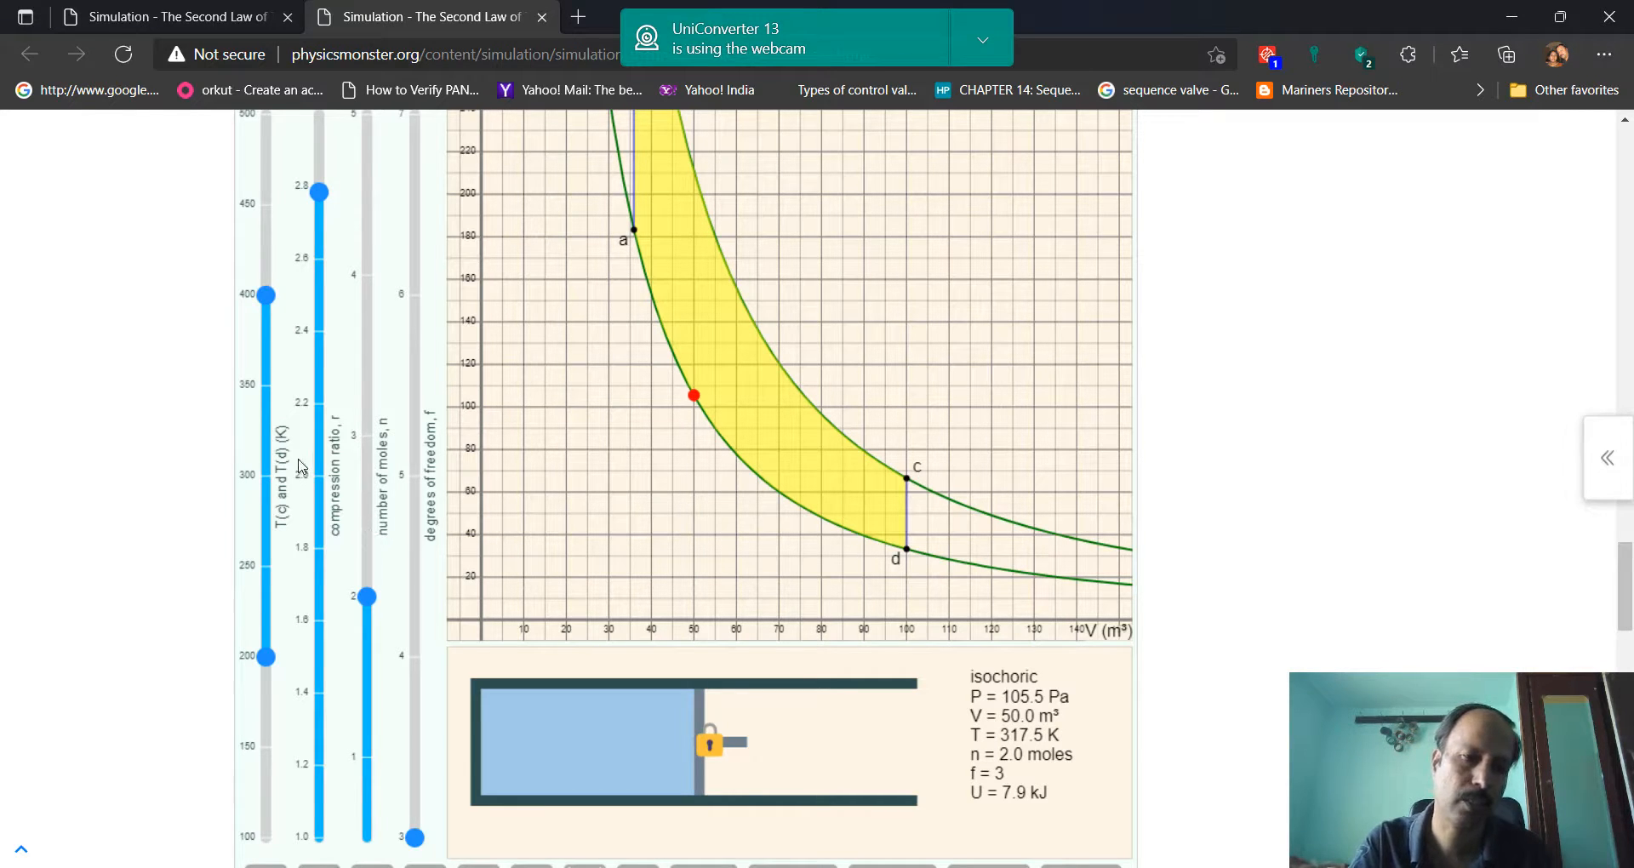
scroll(250, 320, "down", 1)
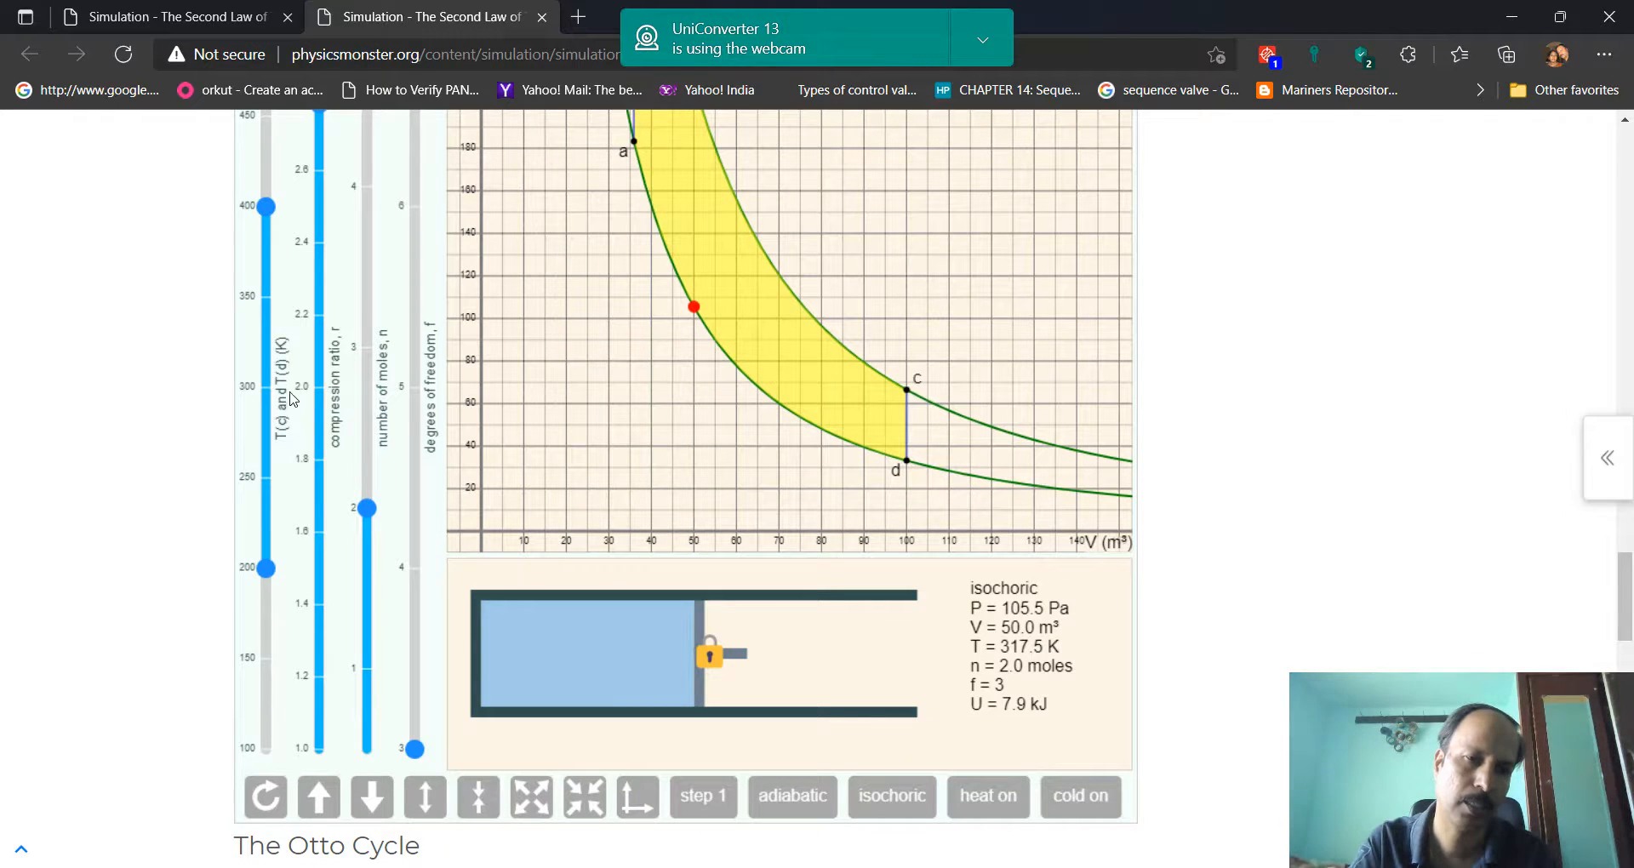
scroll(542, 375, "up", 1)
scroll(541, 374, "up", 1)
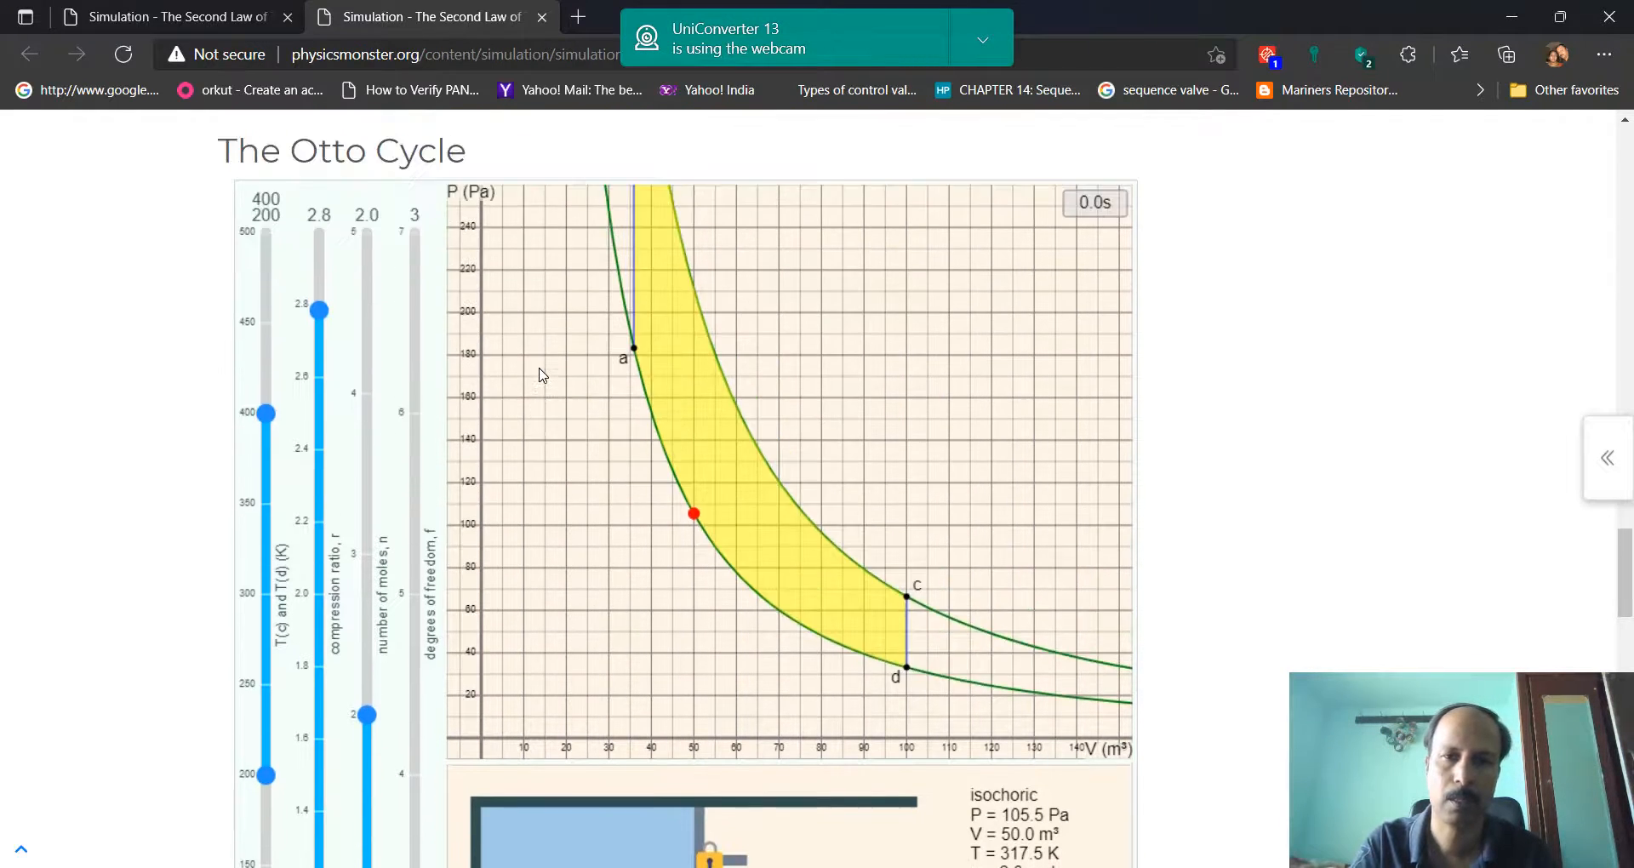
scroll(681, 332, "up", 1)
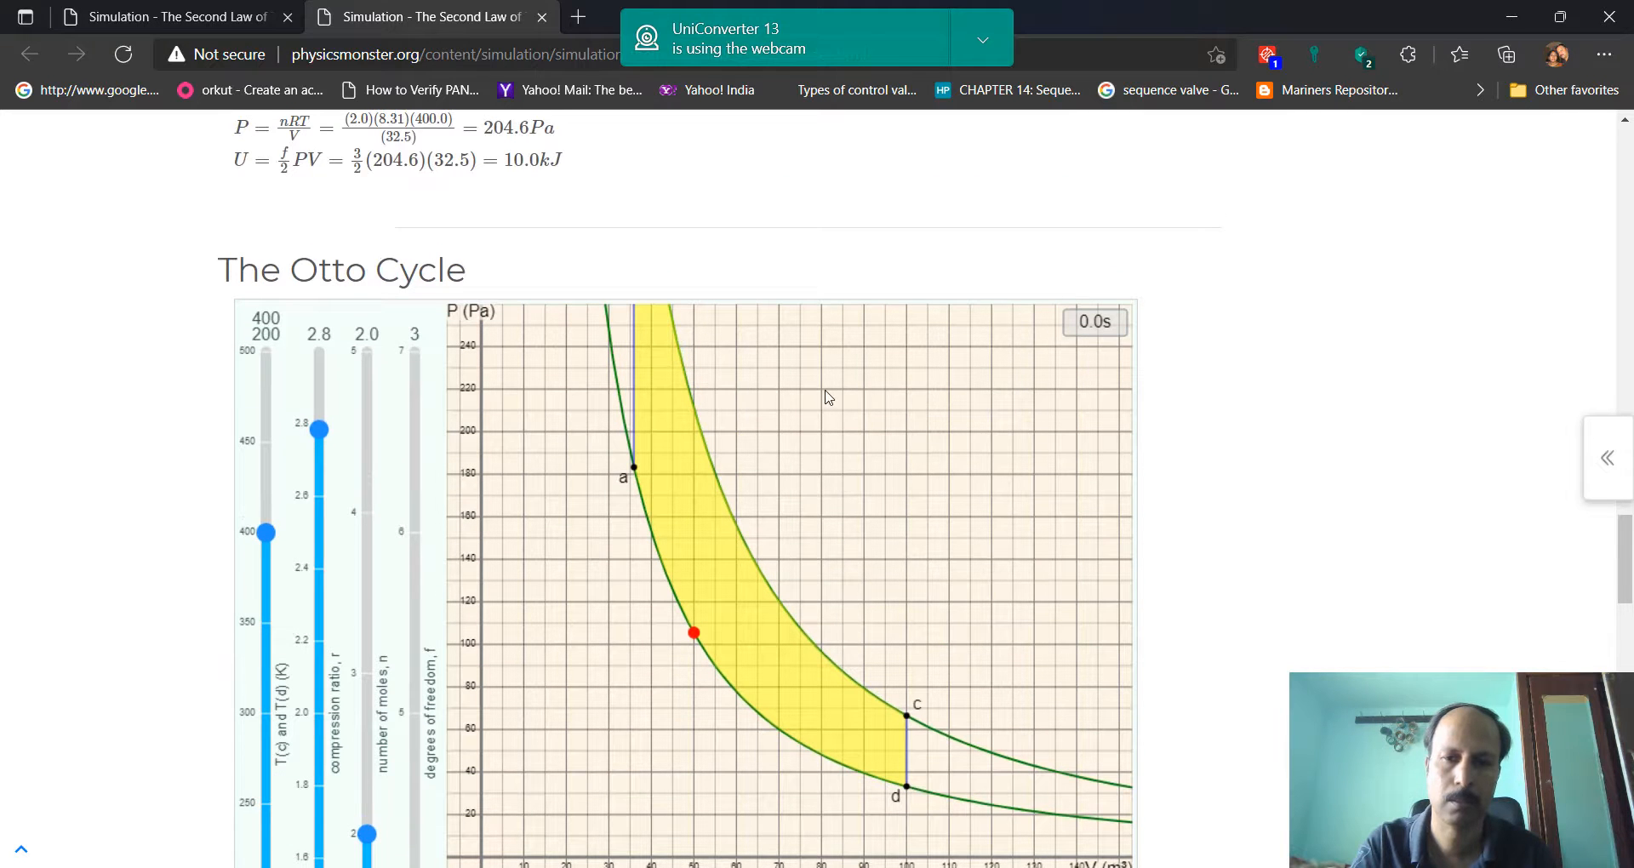
mouse_move(829, 400)
left_mouse_down()
mouse_move(837, 677)
mouse_move(796, 544)
mouse_move(816, 397)
left_mouse_up()
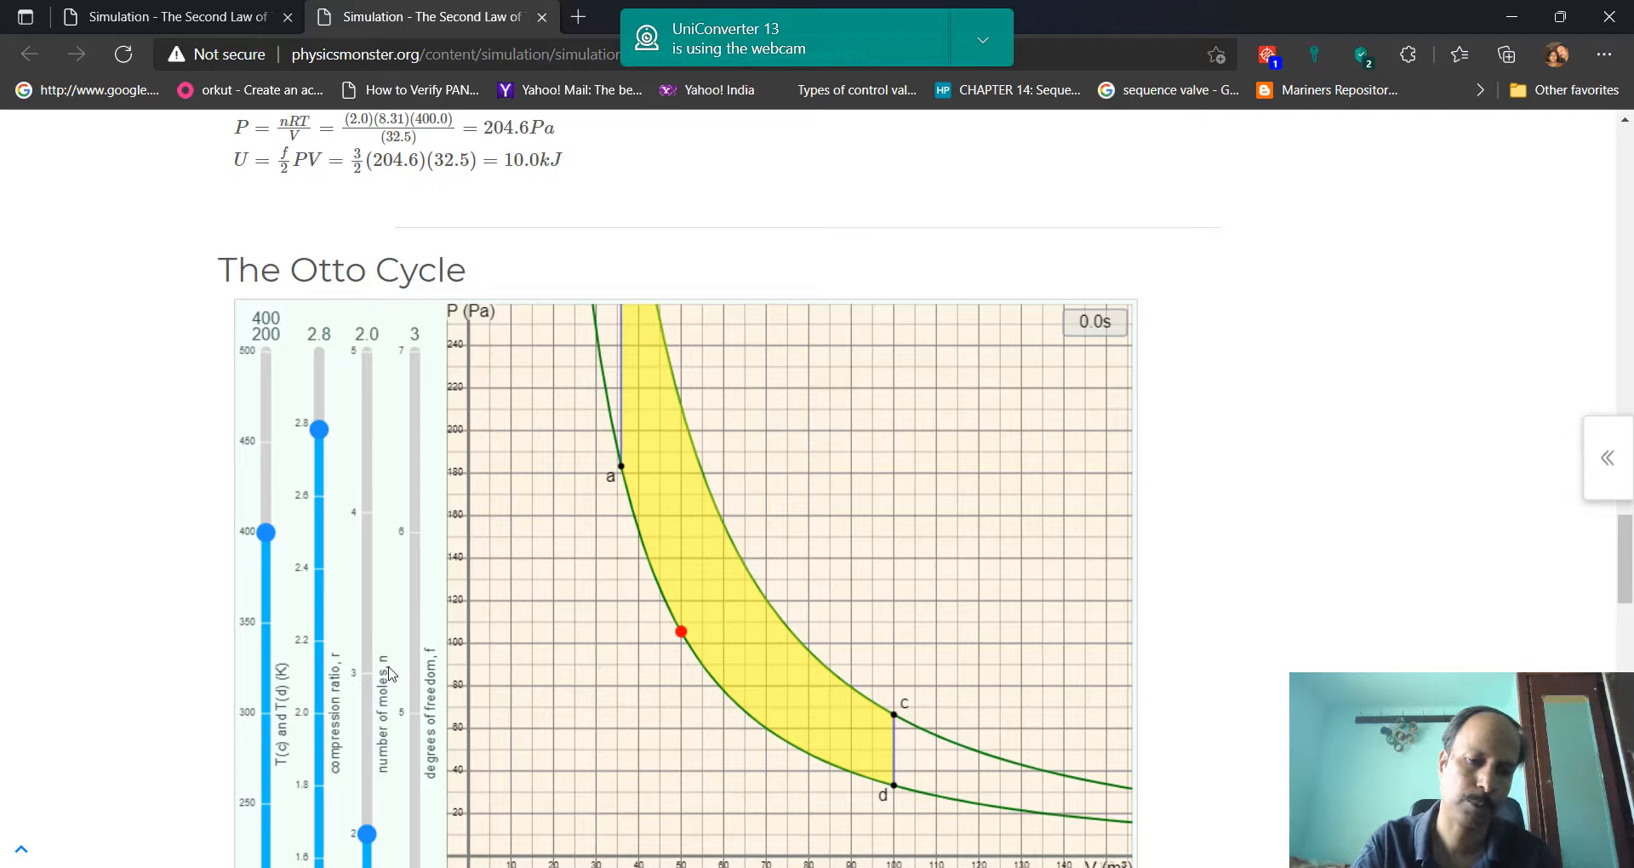
Set the Otto cycle simulation's compression ratio to 2.2 and inspect the cycle diagram and piston readings
scroll(388, 672, "down", 1)
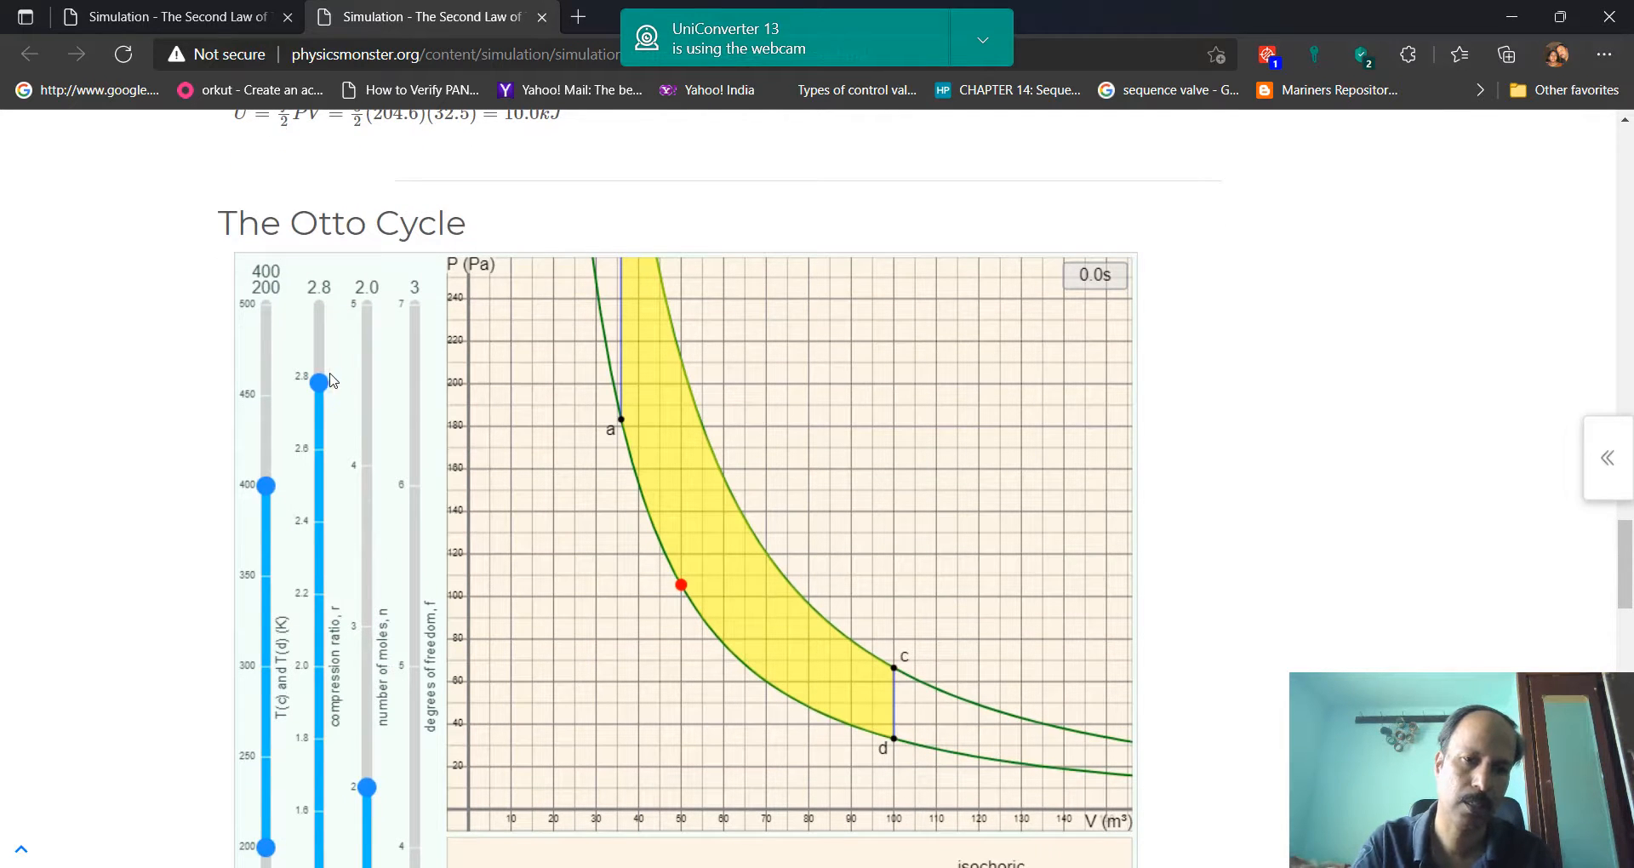
left_click_drag(322, 385, 332, 598)
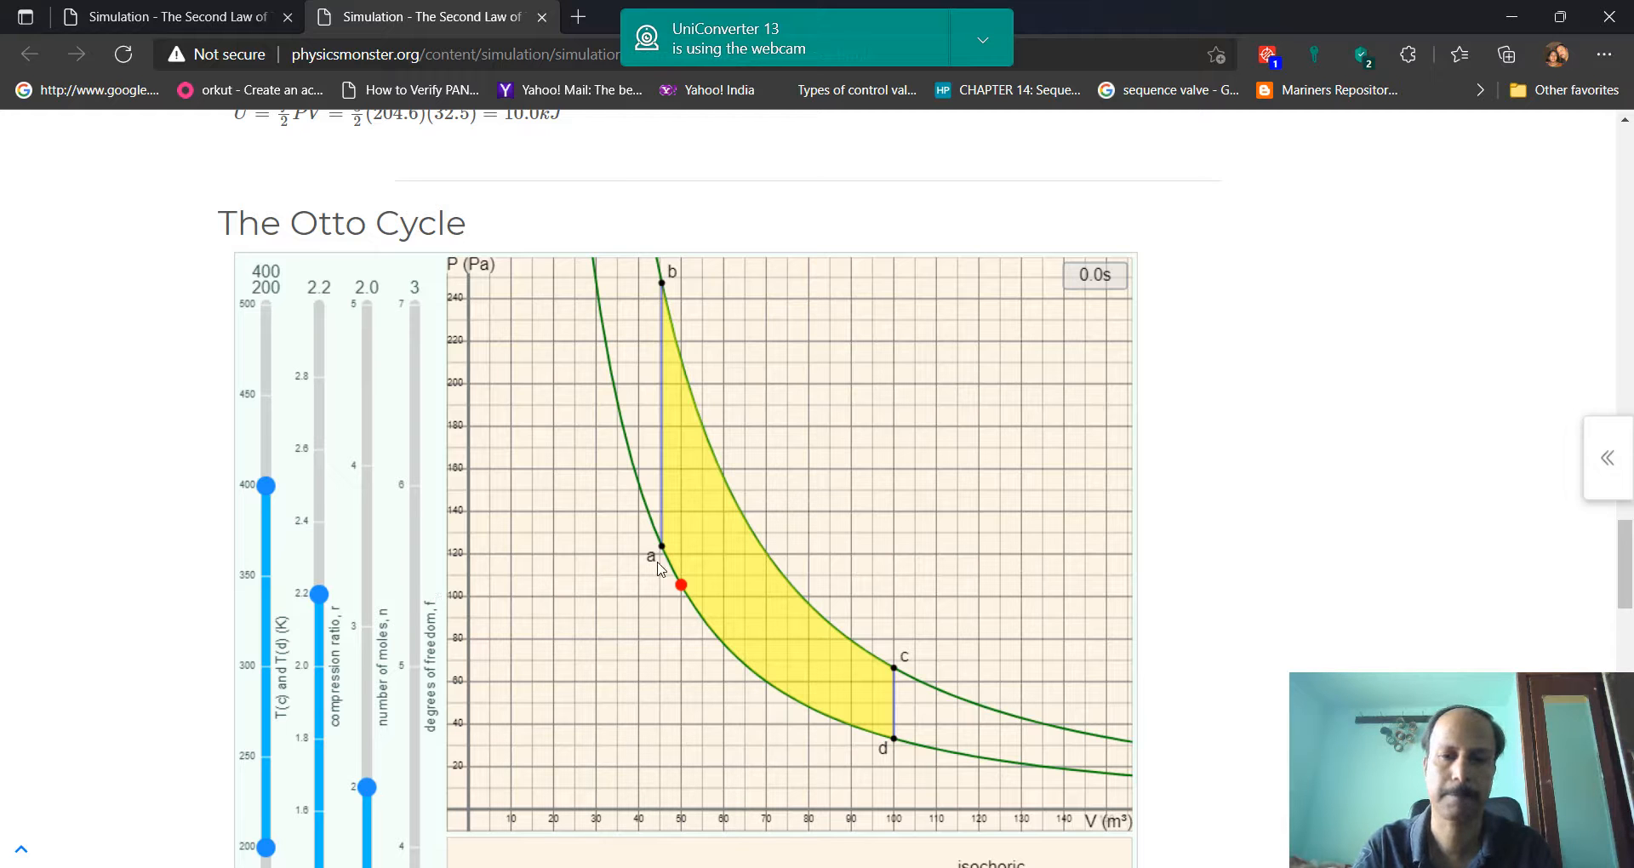
scroll(663, 731, "down", 2)
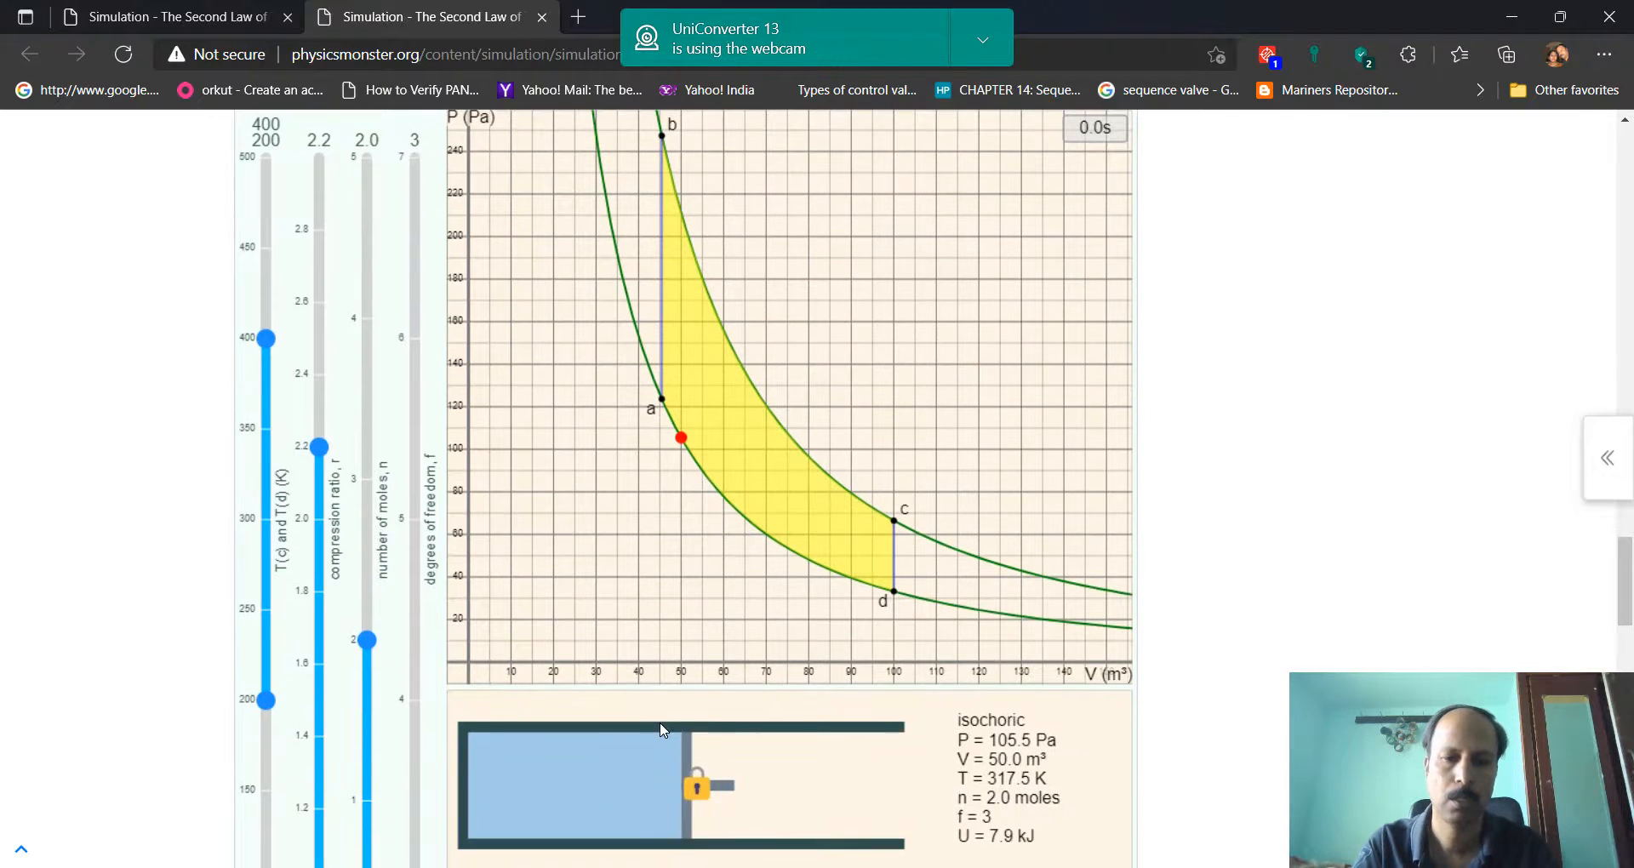
scroll(754, 695, "up", 7)
scroll(754, 695, "down", 5)
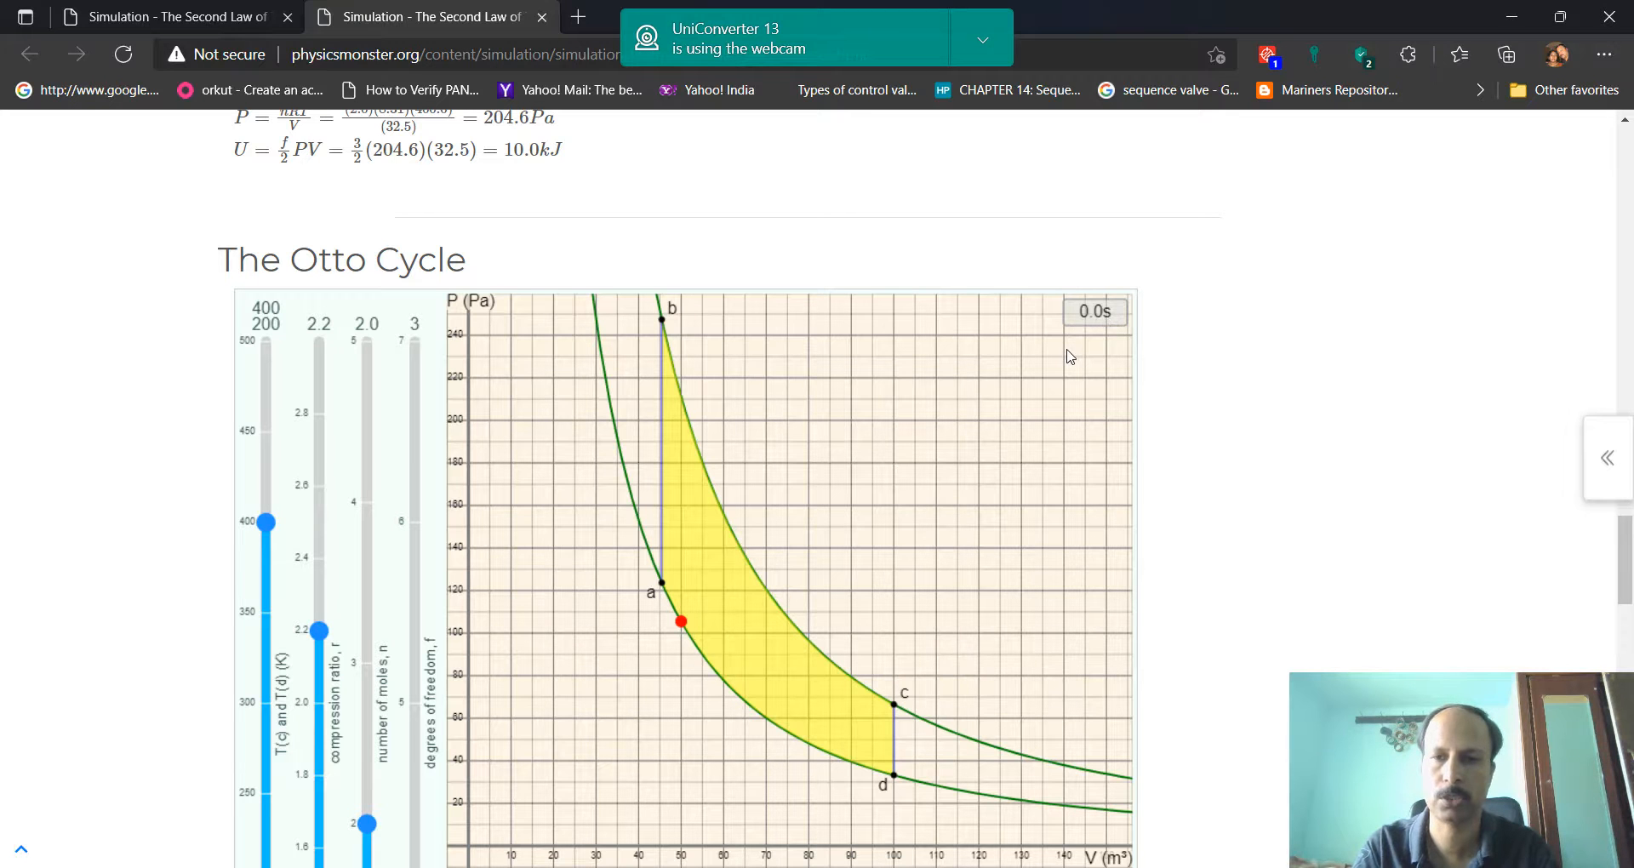
Reset the Otto cycle simulation to its default settings
scroll(1068, 355, "down", 4)
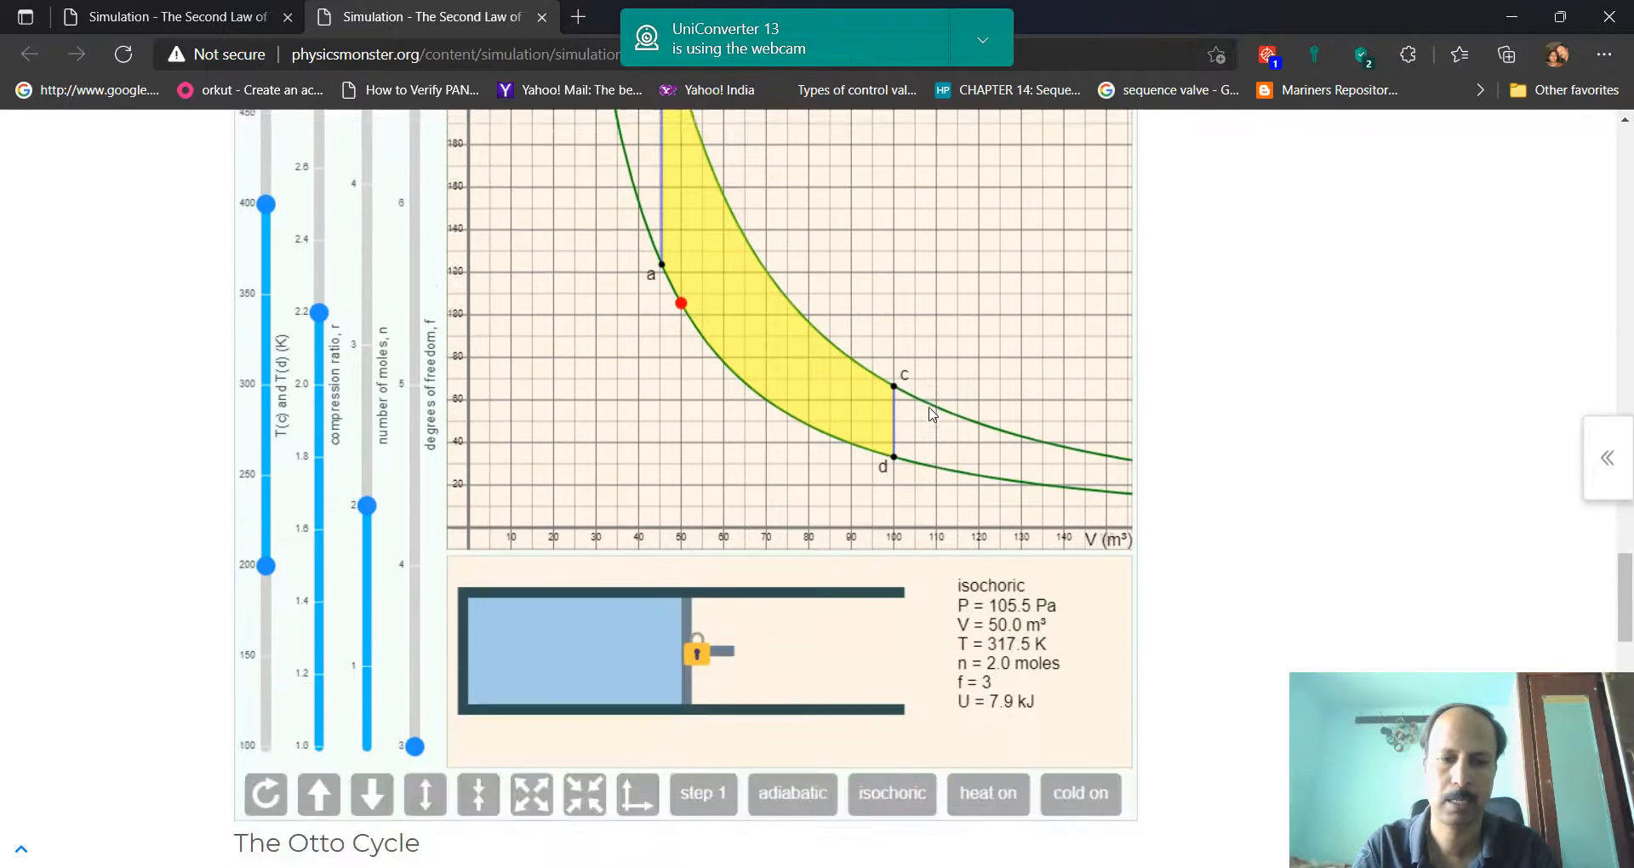
left_click(269, 779)
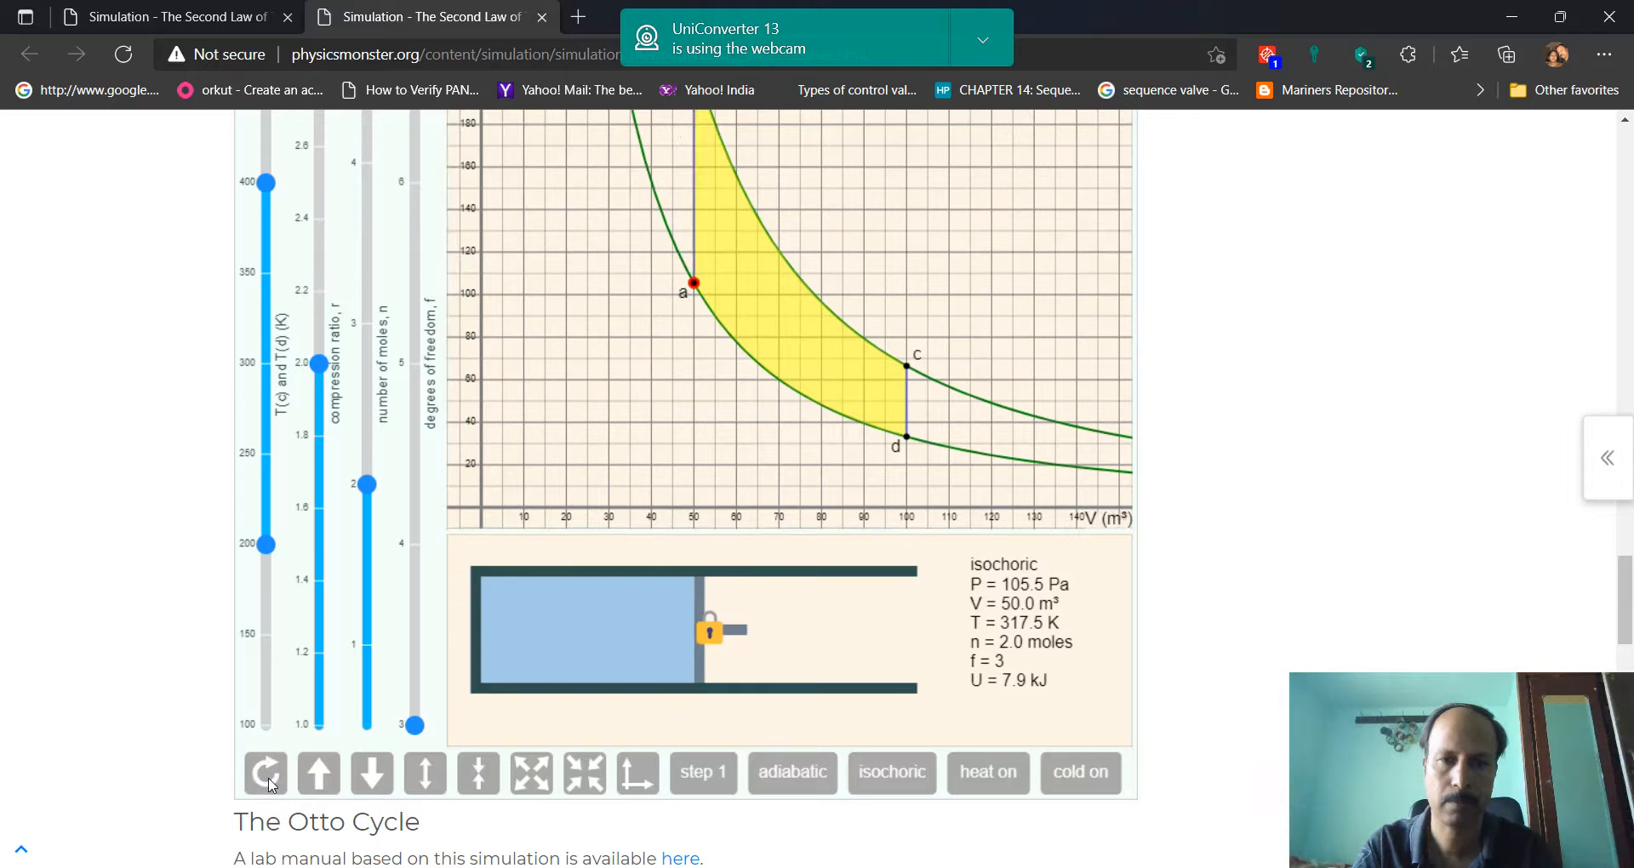
scroll(700, 442, "up", 1)
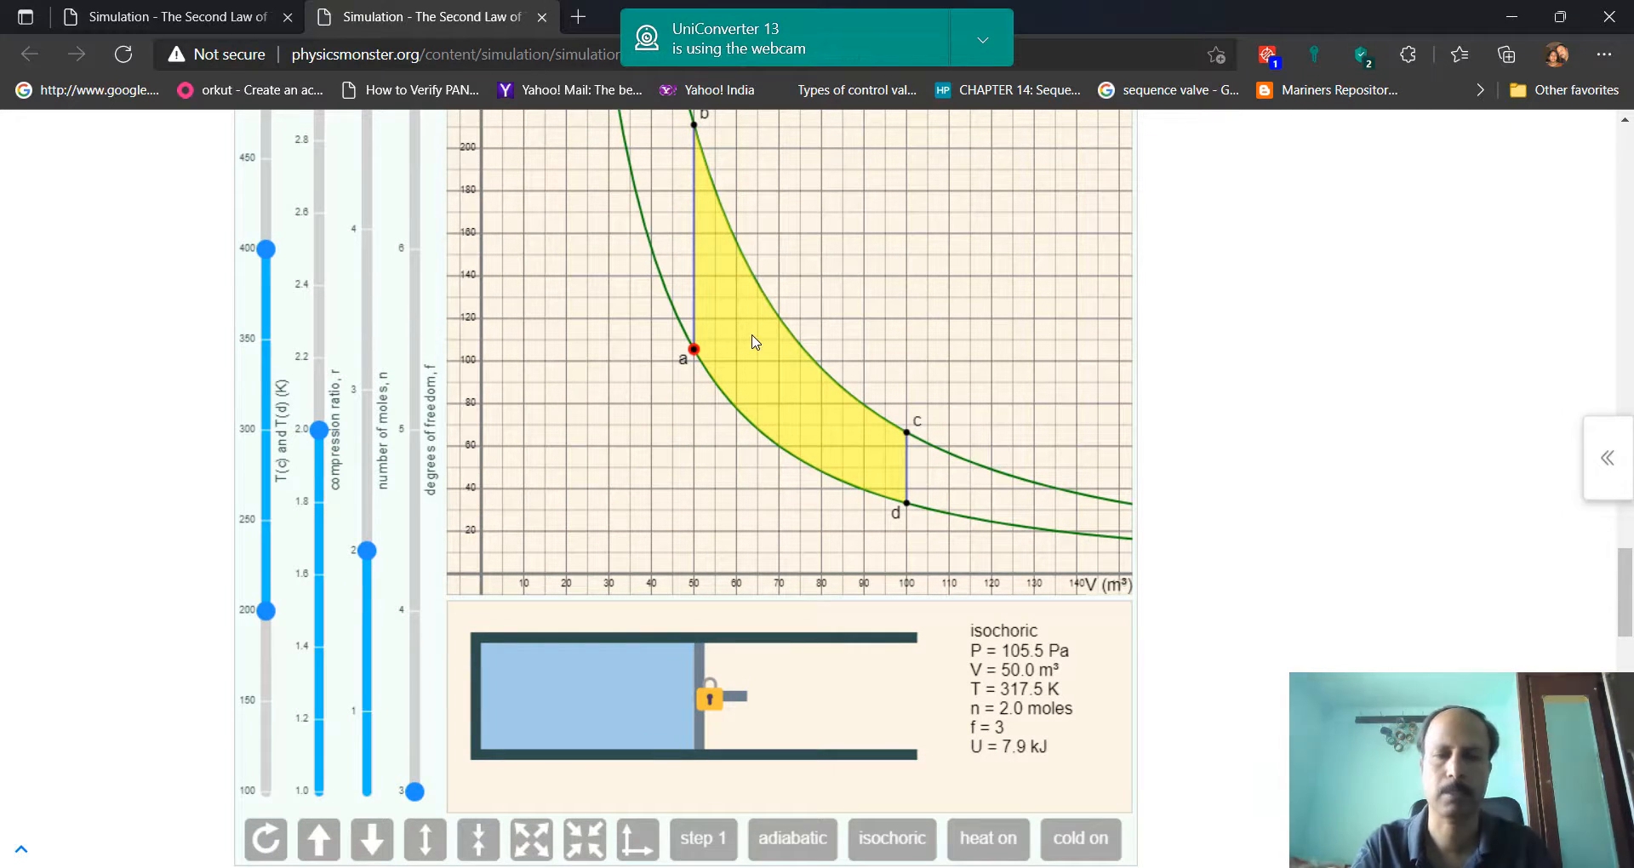
scroll(754, 341, "up", 1)
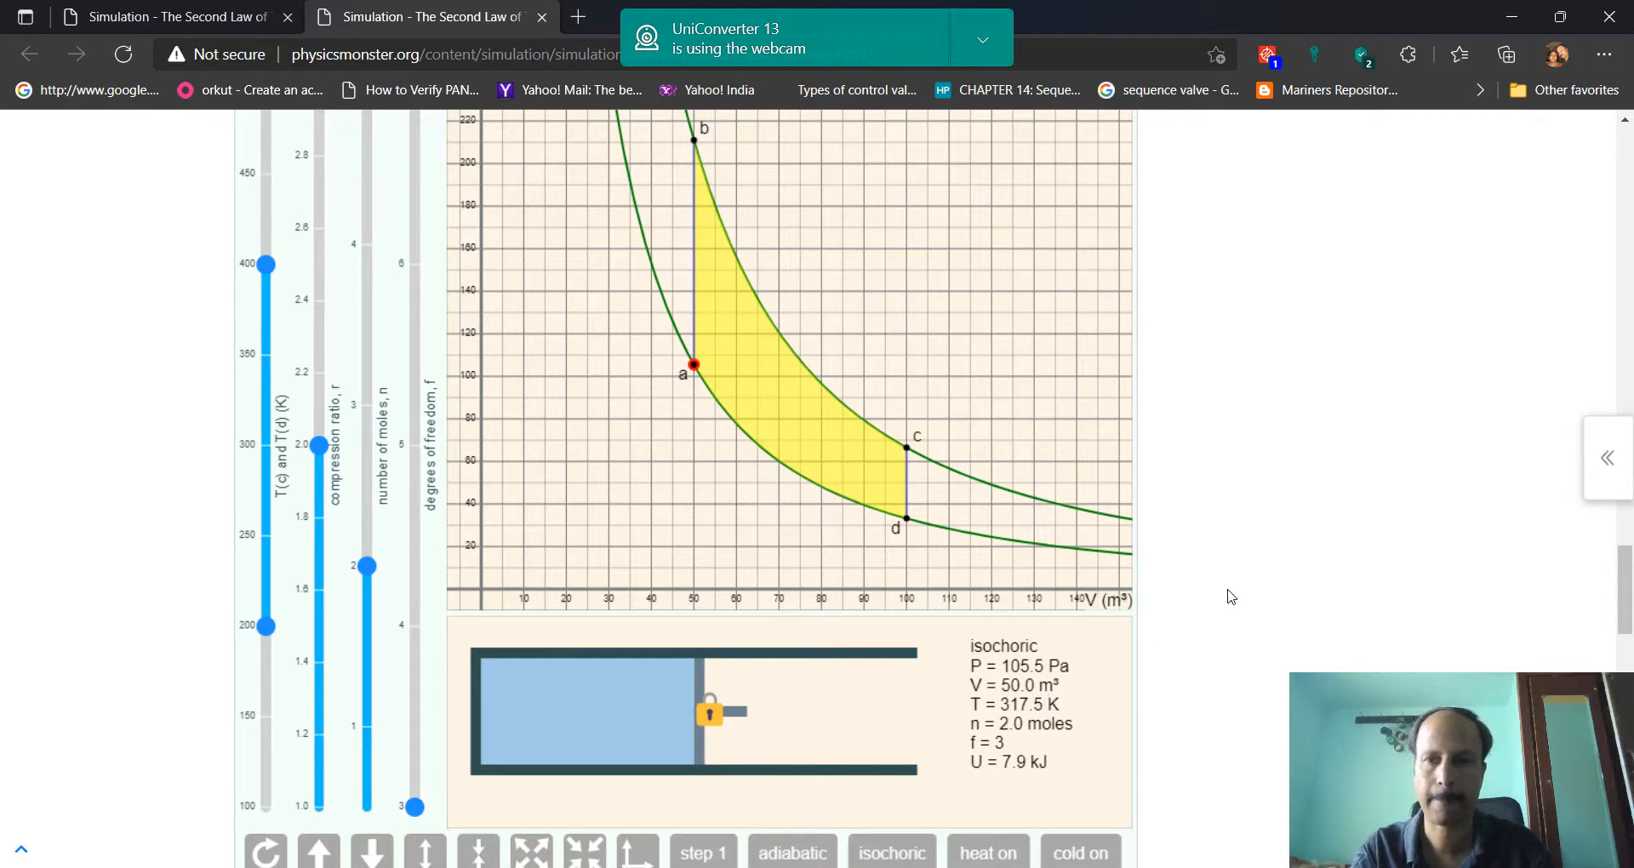
Exit the slide show, switch to the Excel workbook and enter the unit J/s in D6 beside the heat source value
left_click(1512, 17)
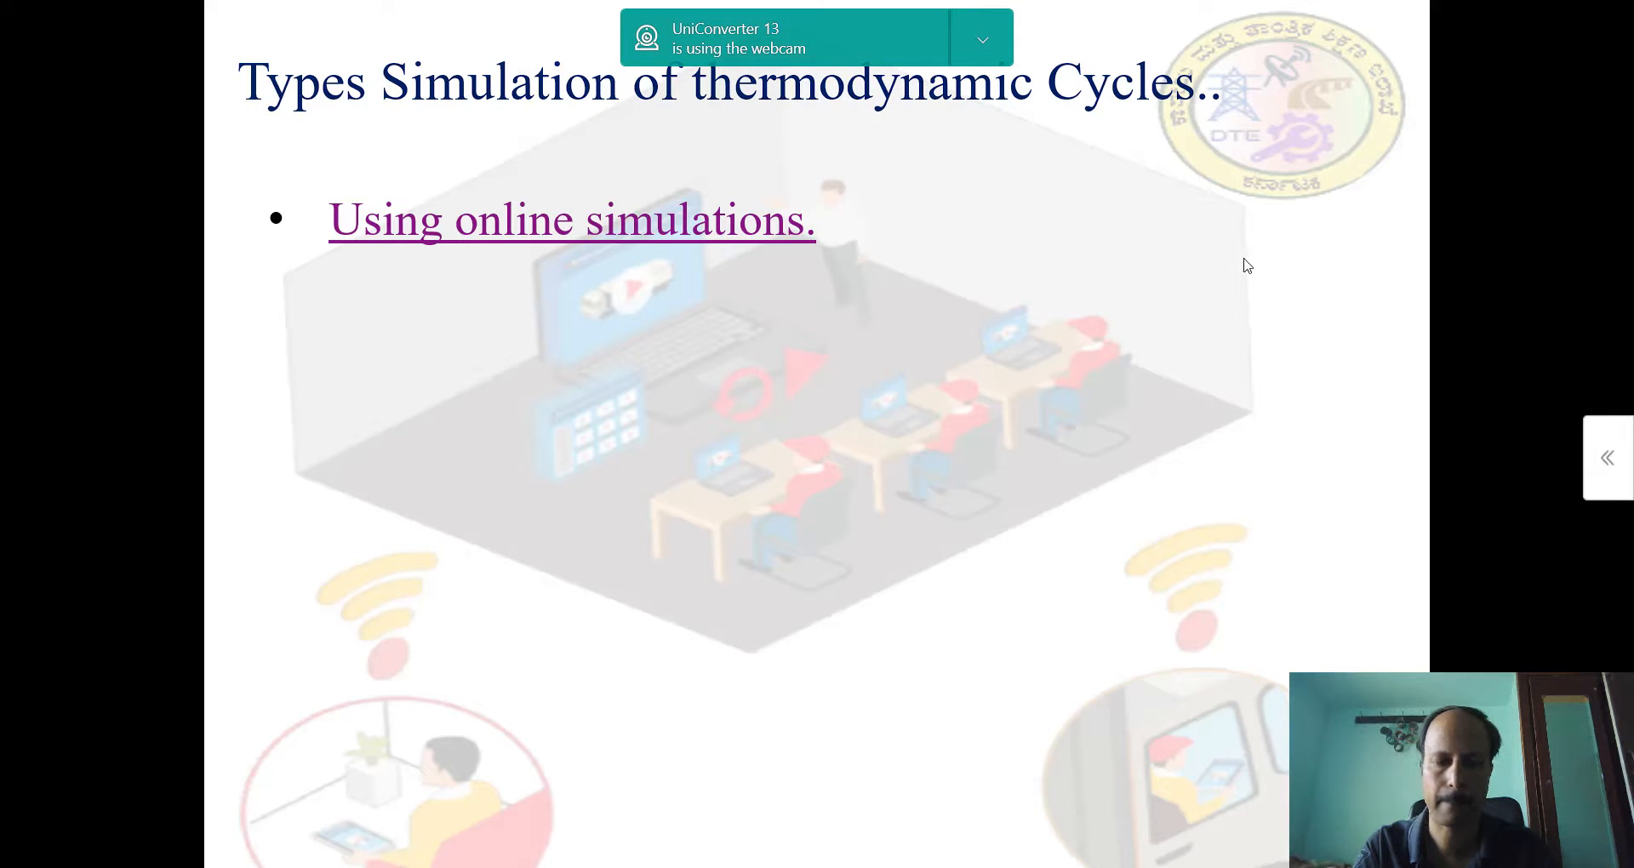
key("Escape")
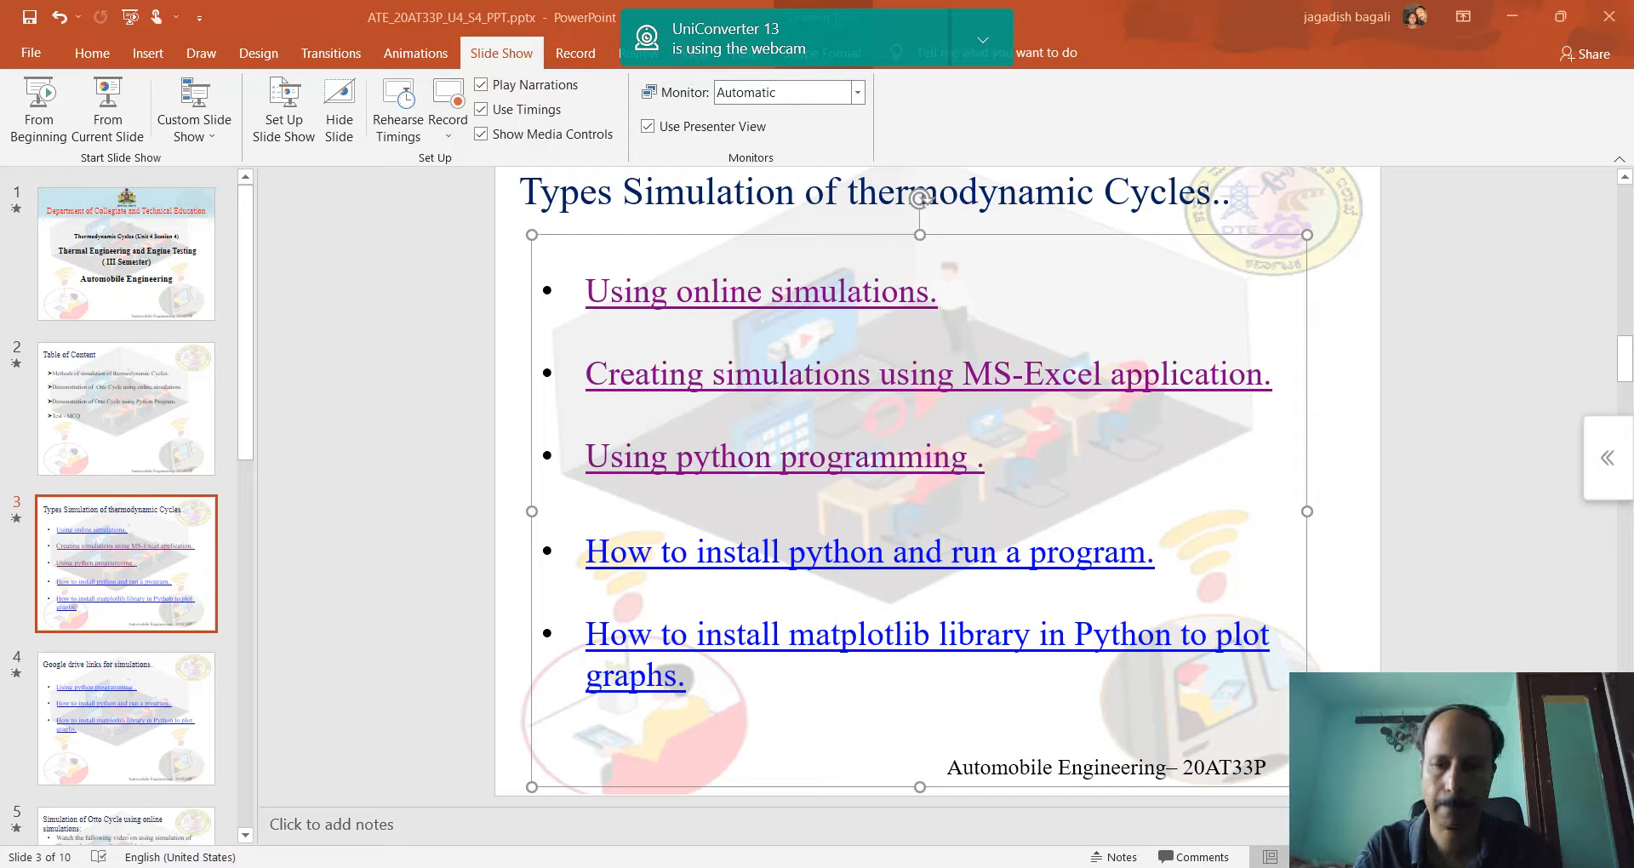
key("alt+Tab")
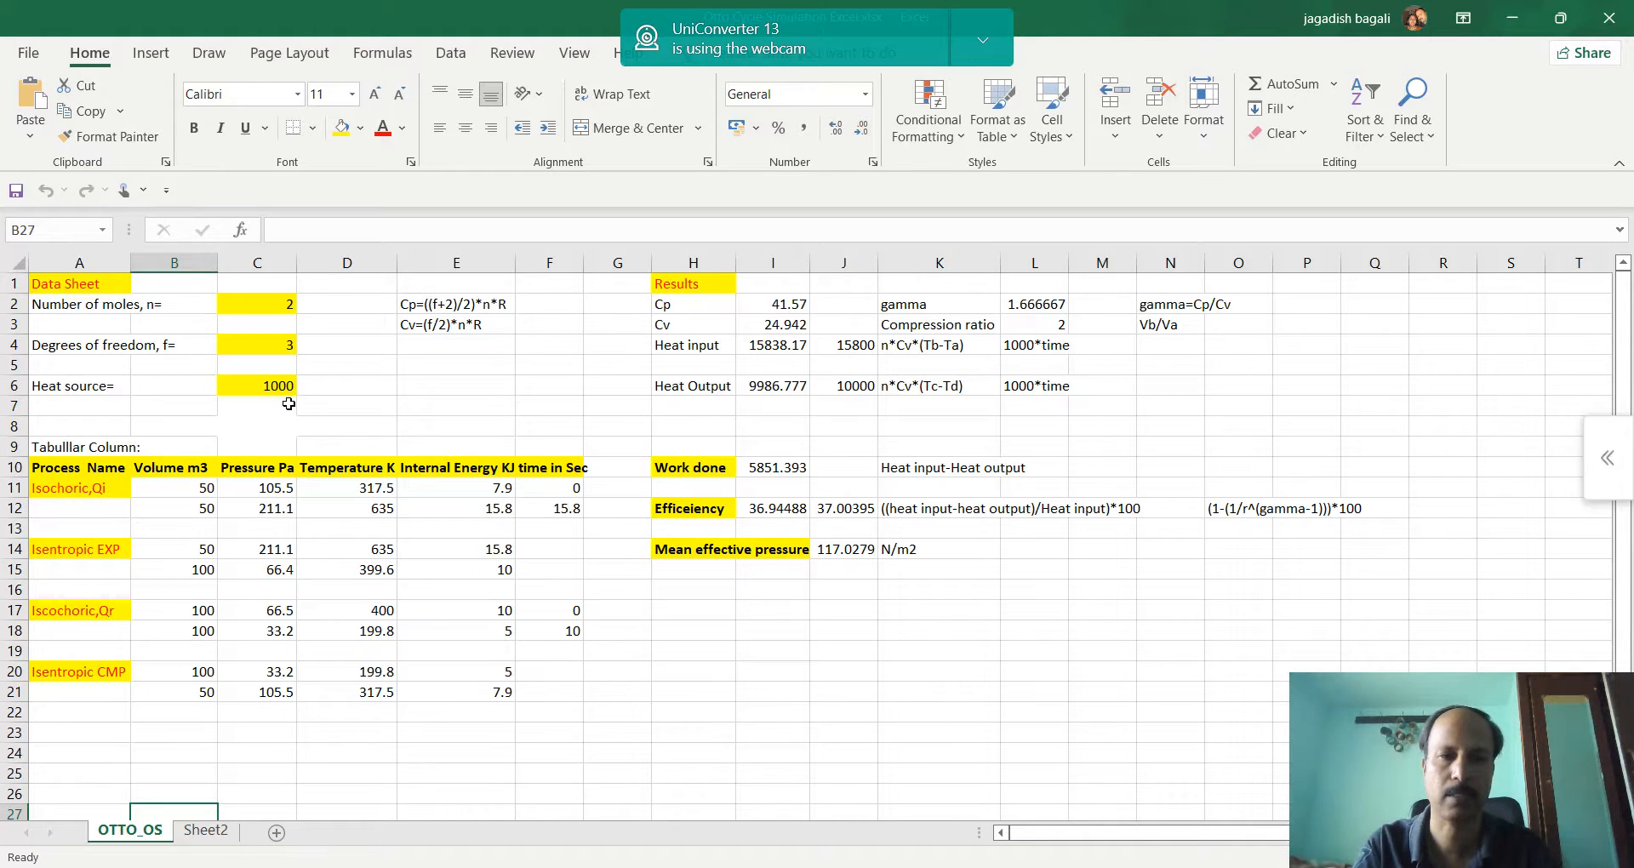
left_click(334, 392)
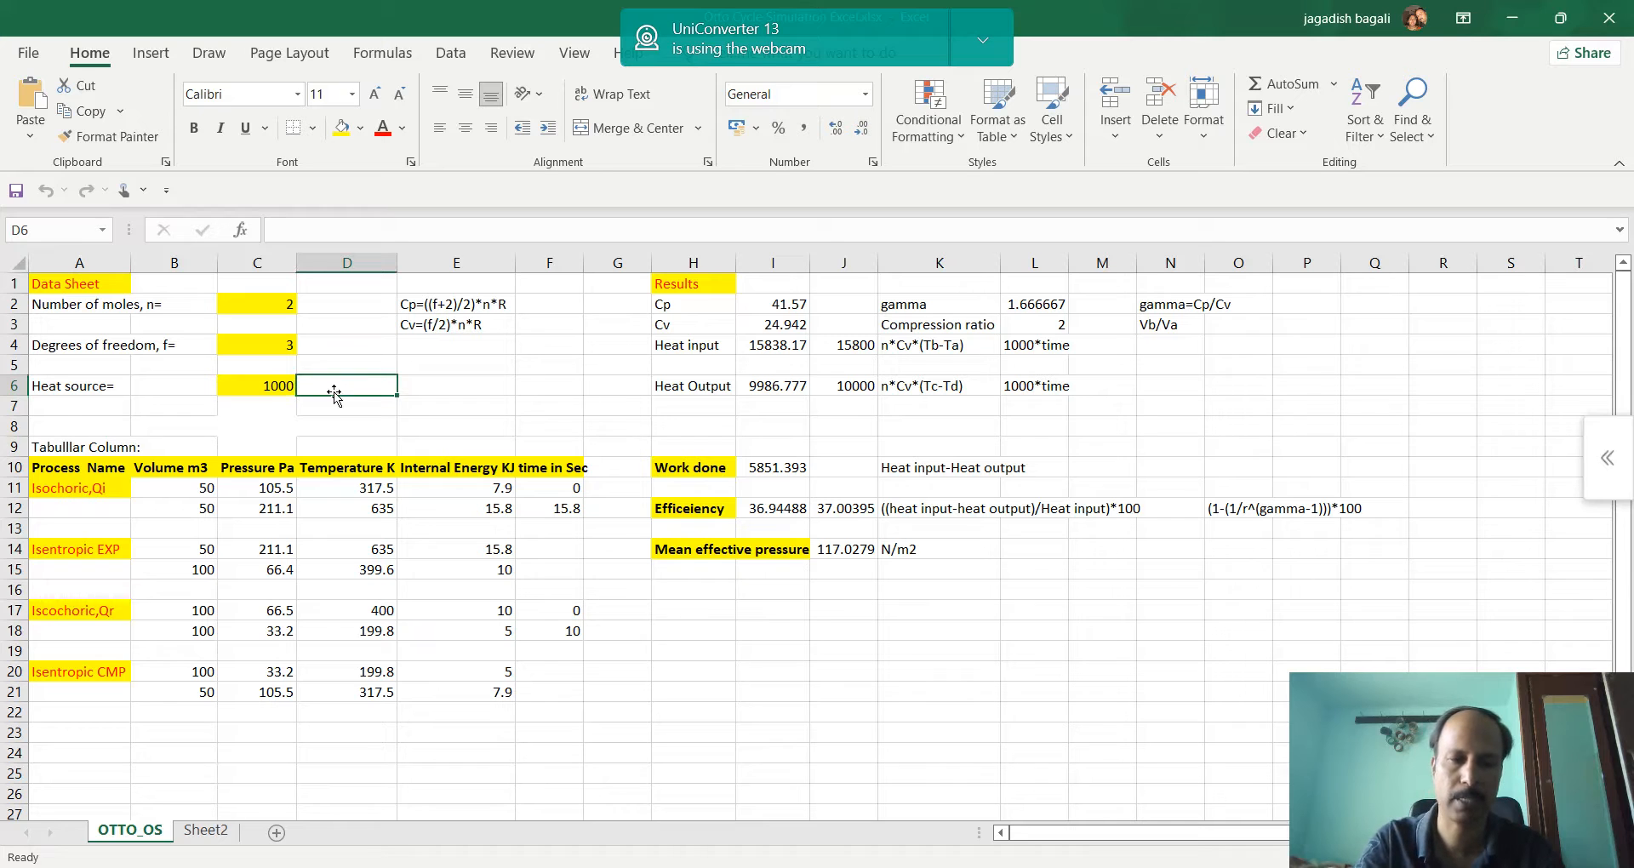
type("J/s")
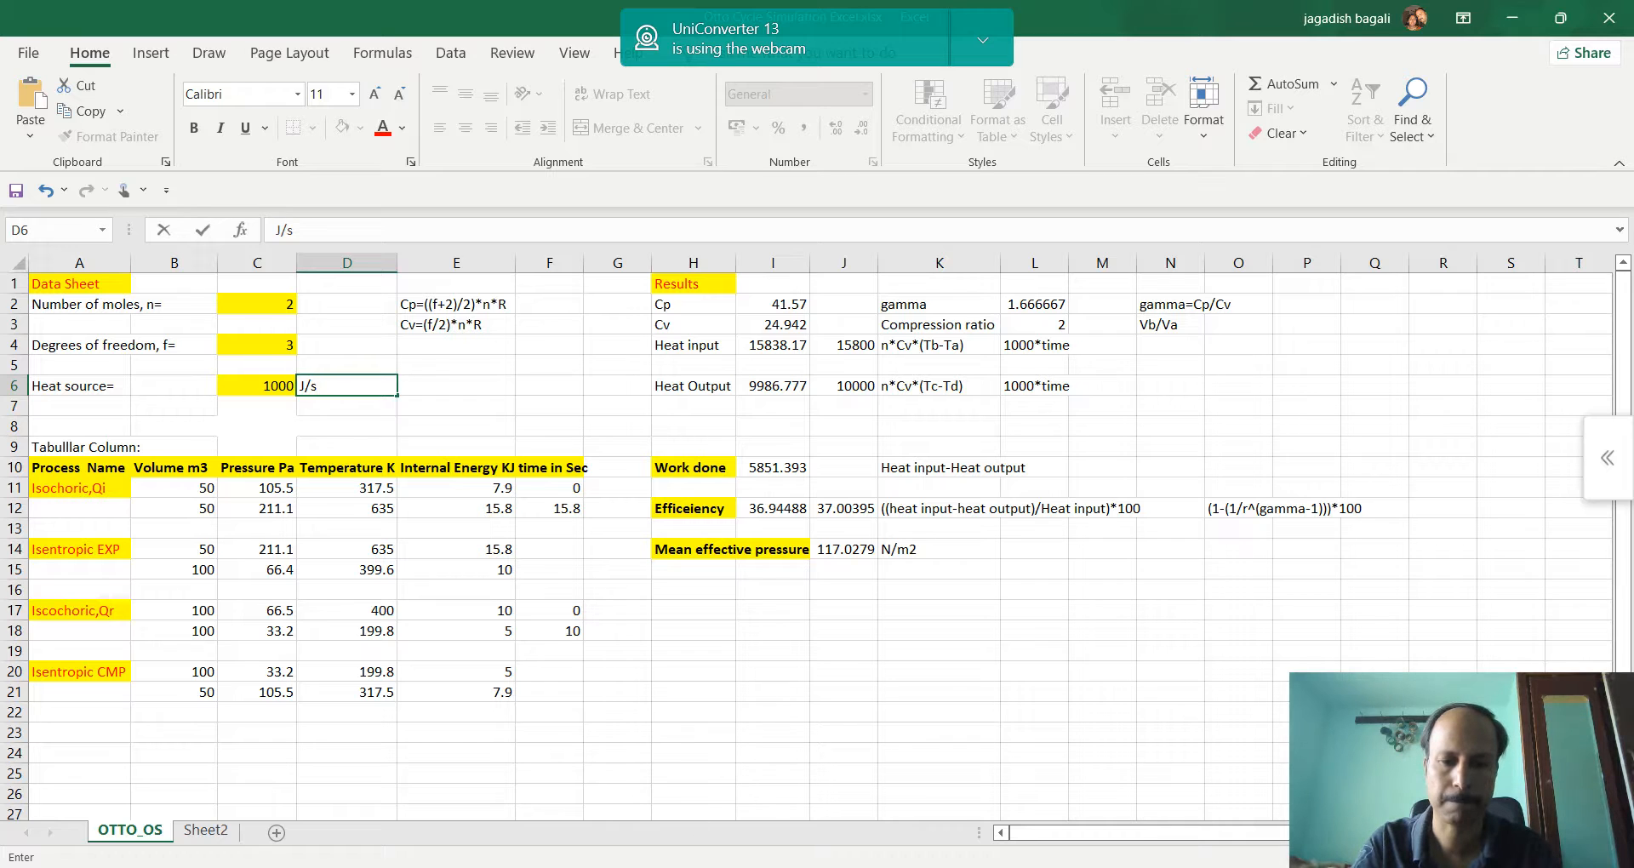
Compare the simulation's volume, pressure, temperature, internal energy and time readings at point a with the isochoric row of the Excel table
key("alt+Tab")
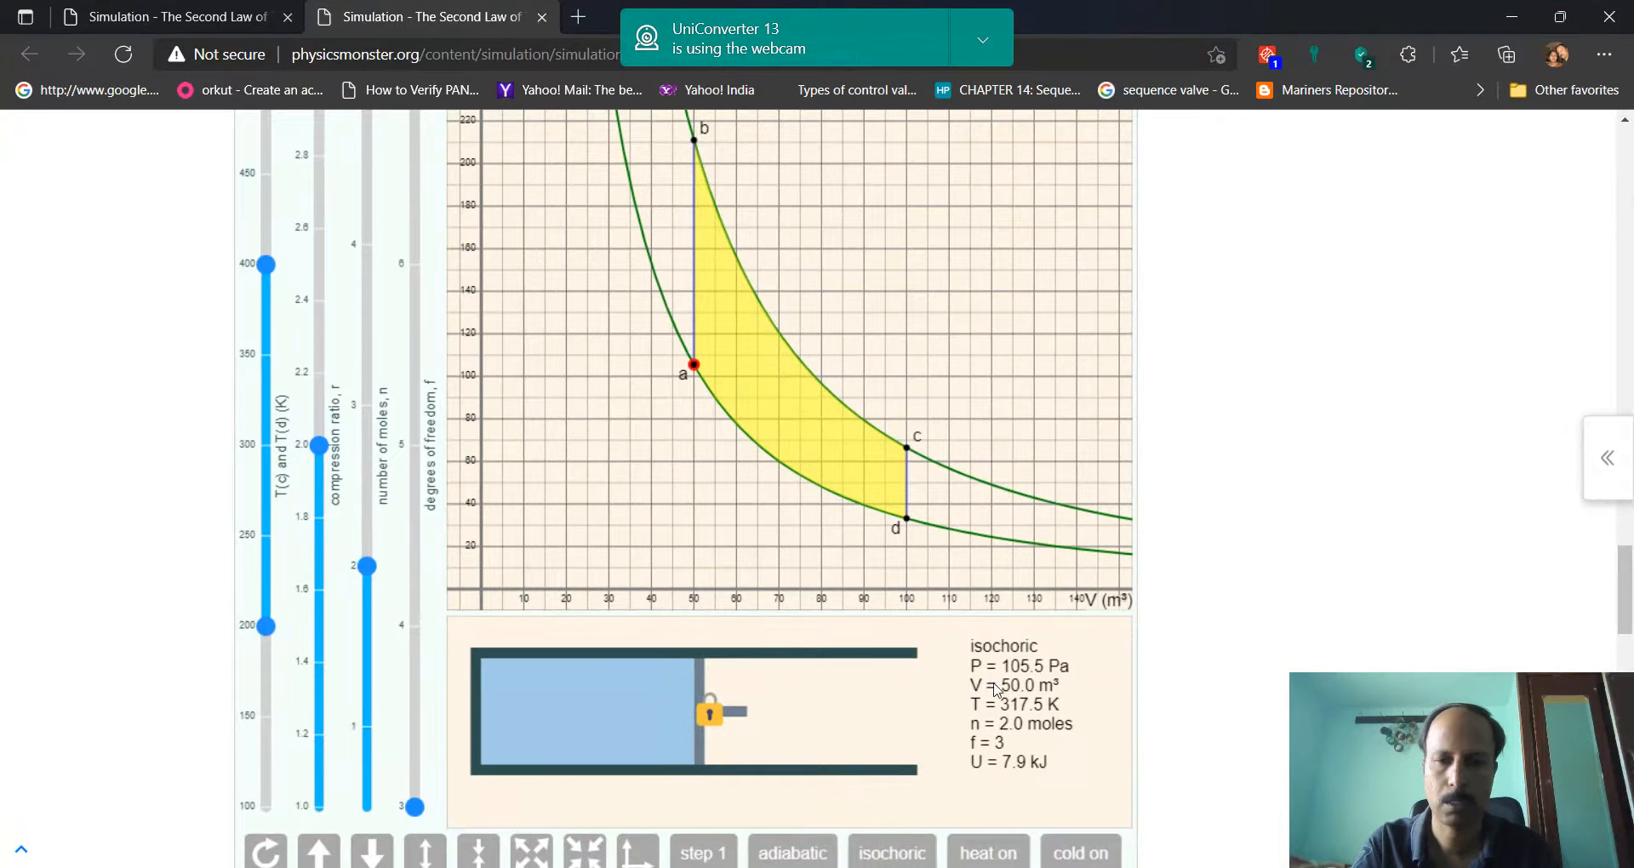
key("alt+Tab")
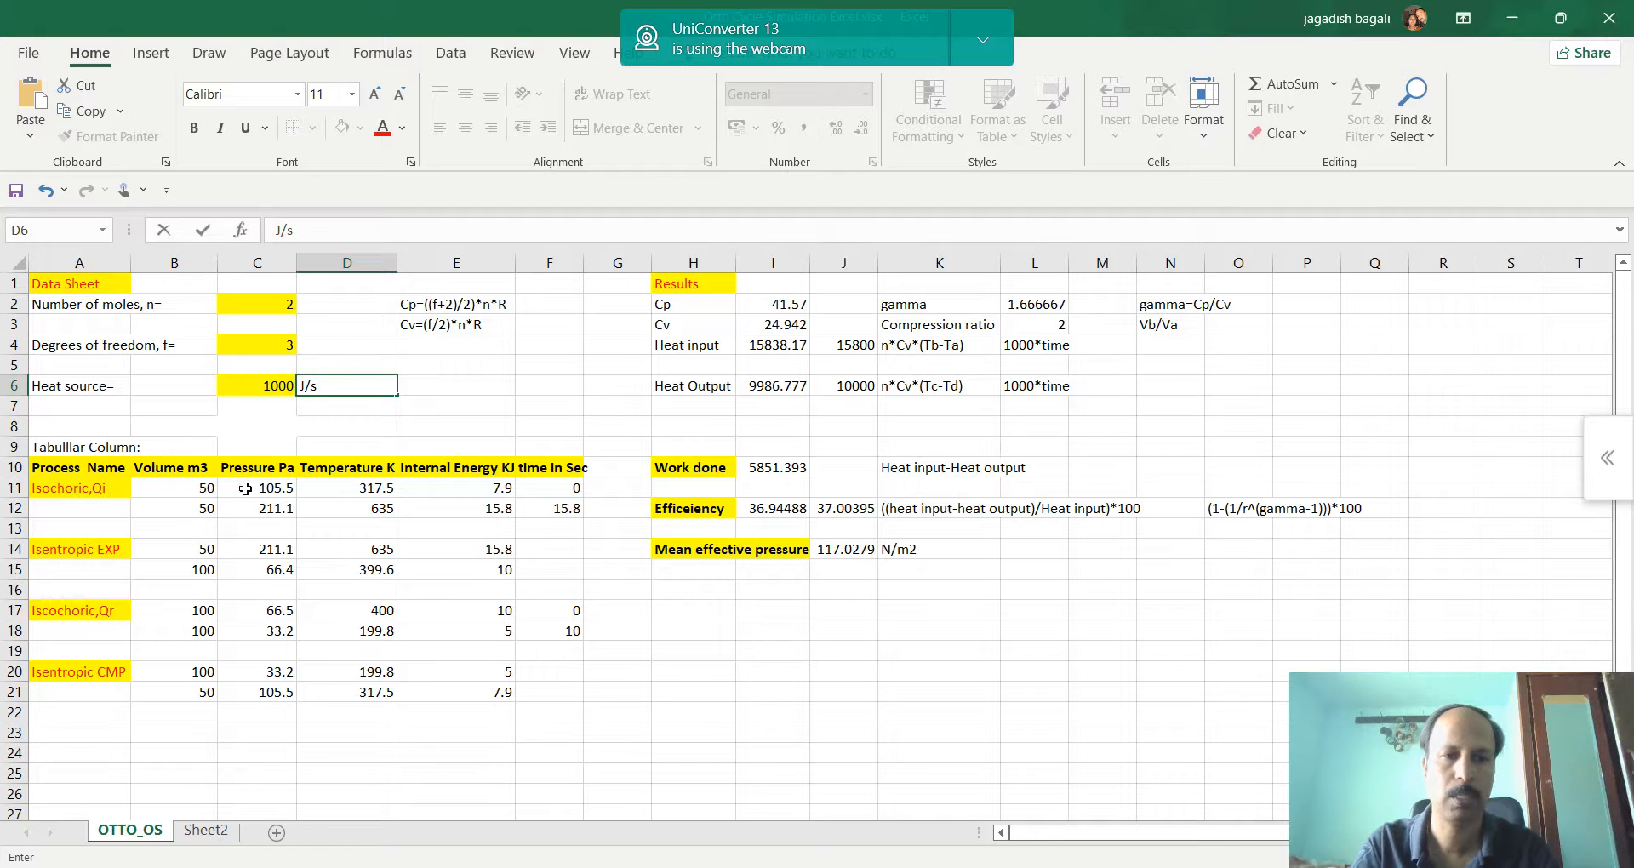
key("alt+Tab")
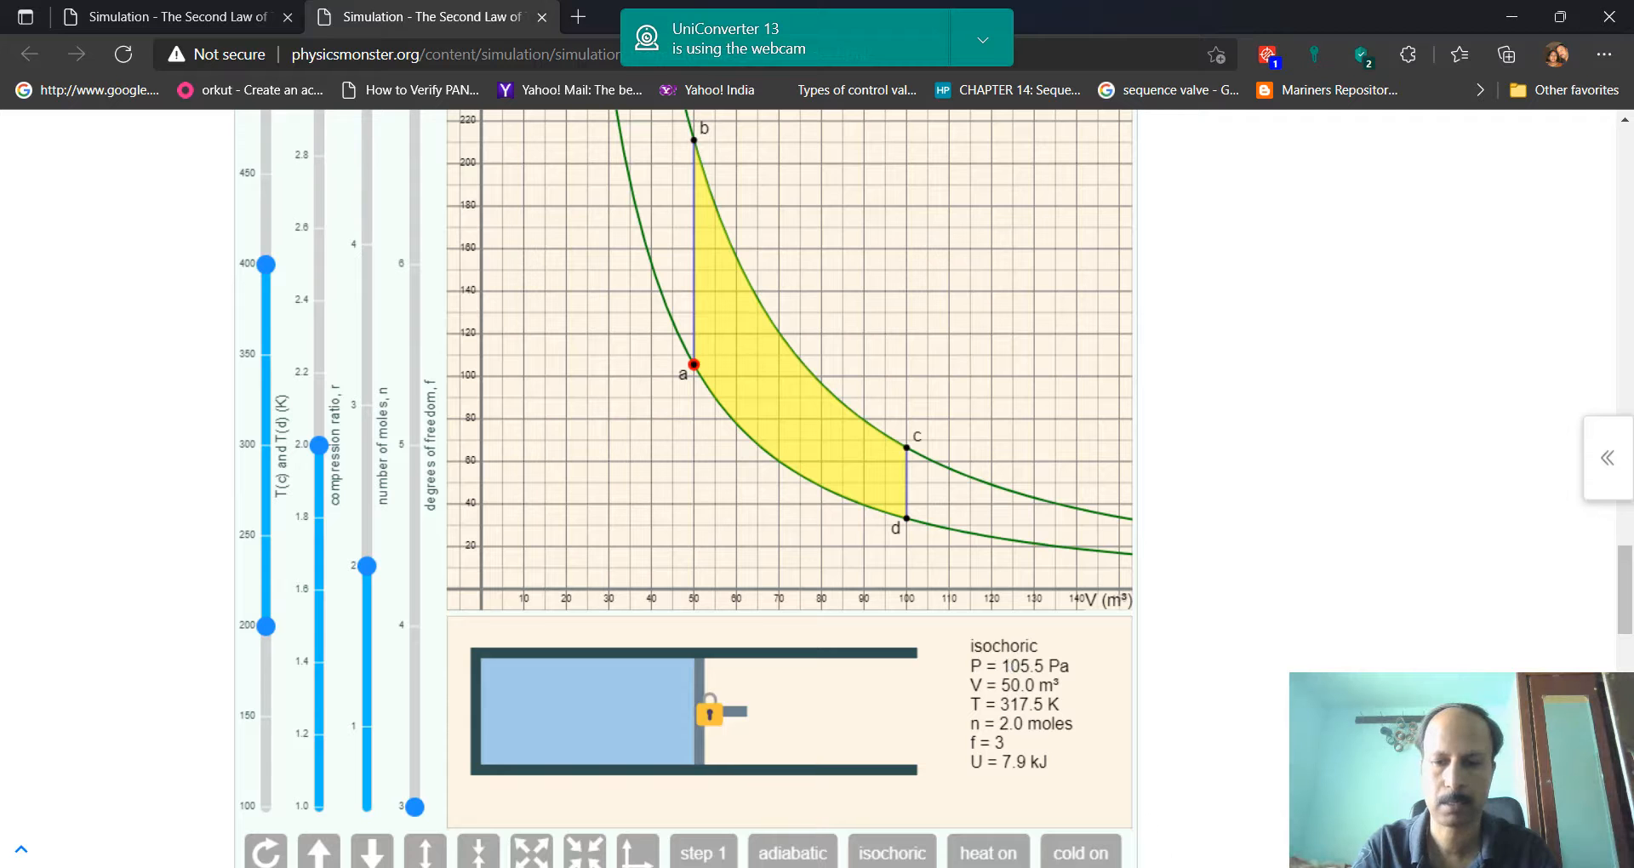
key("alt+Tab")
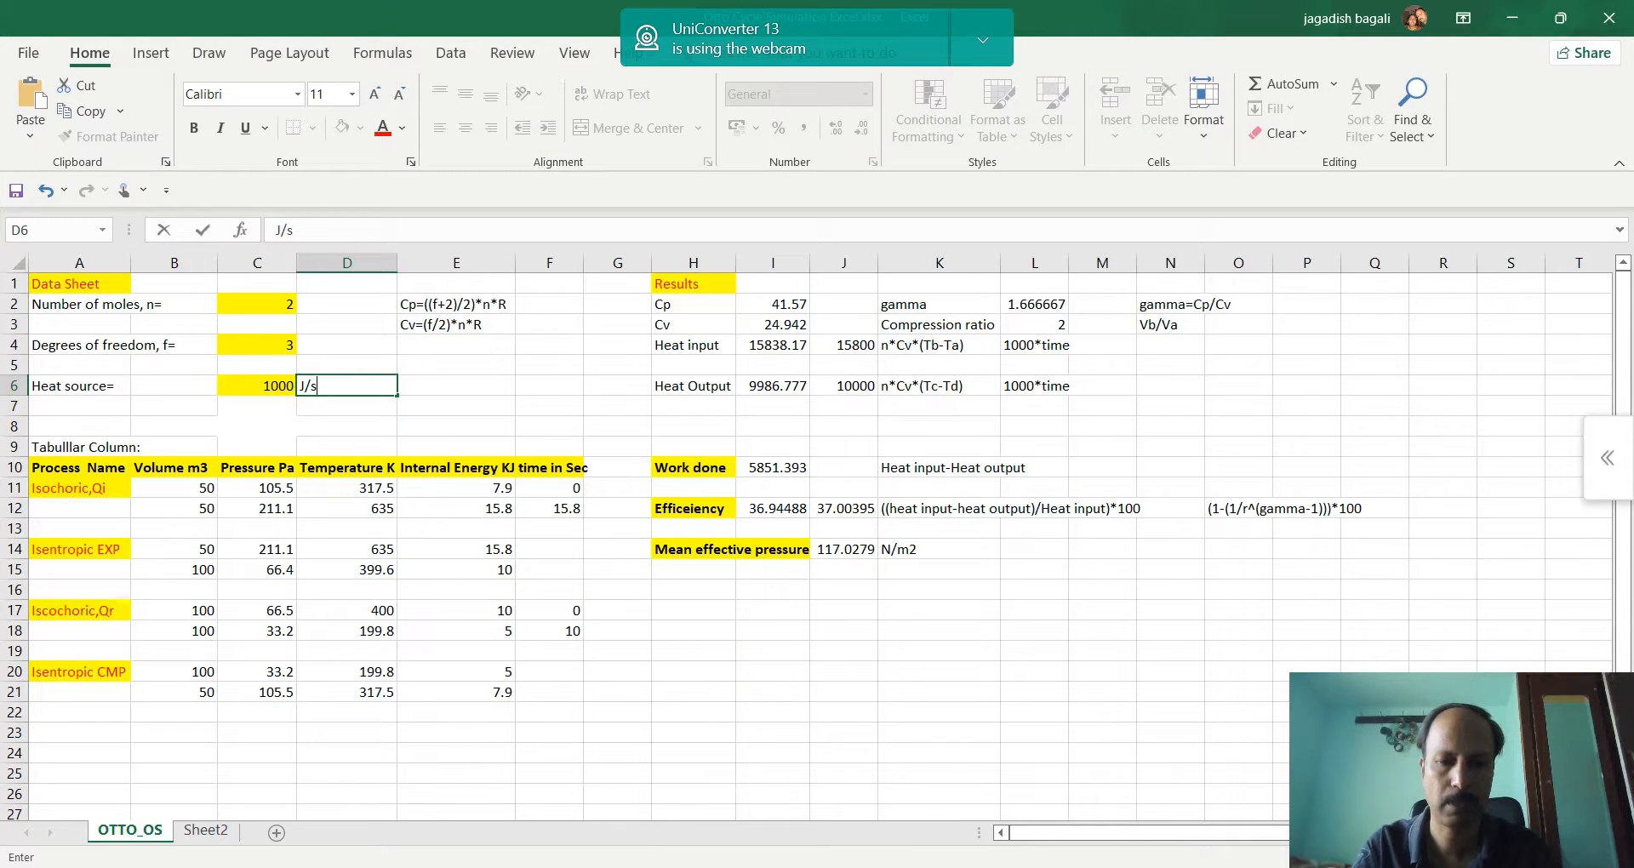
key("alt+Tab")
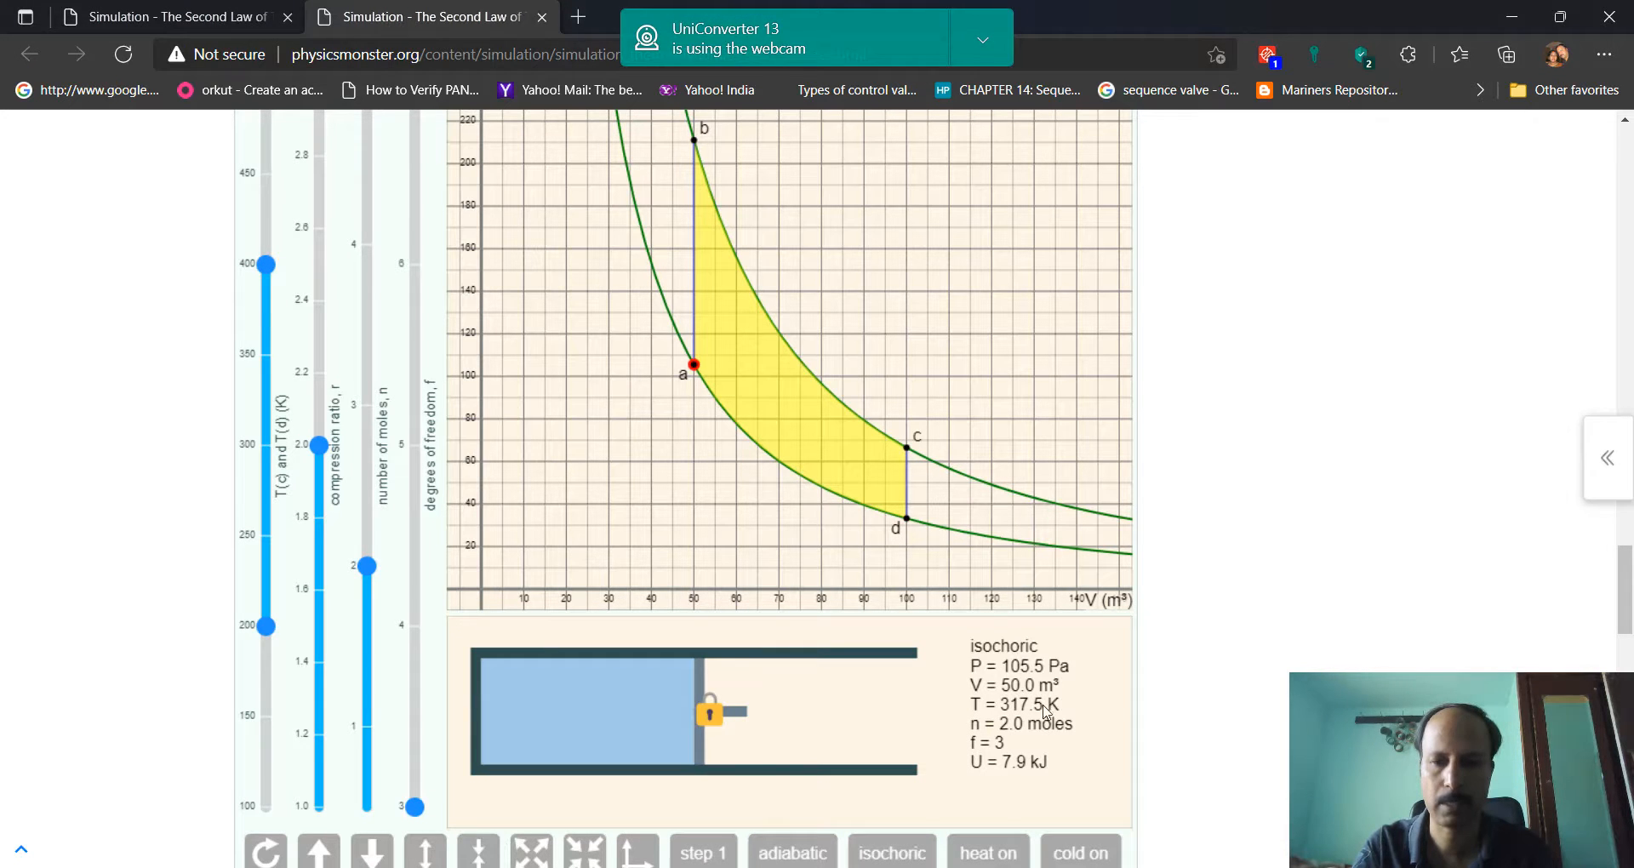
key("alt+Tab")
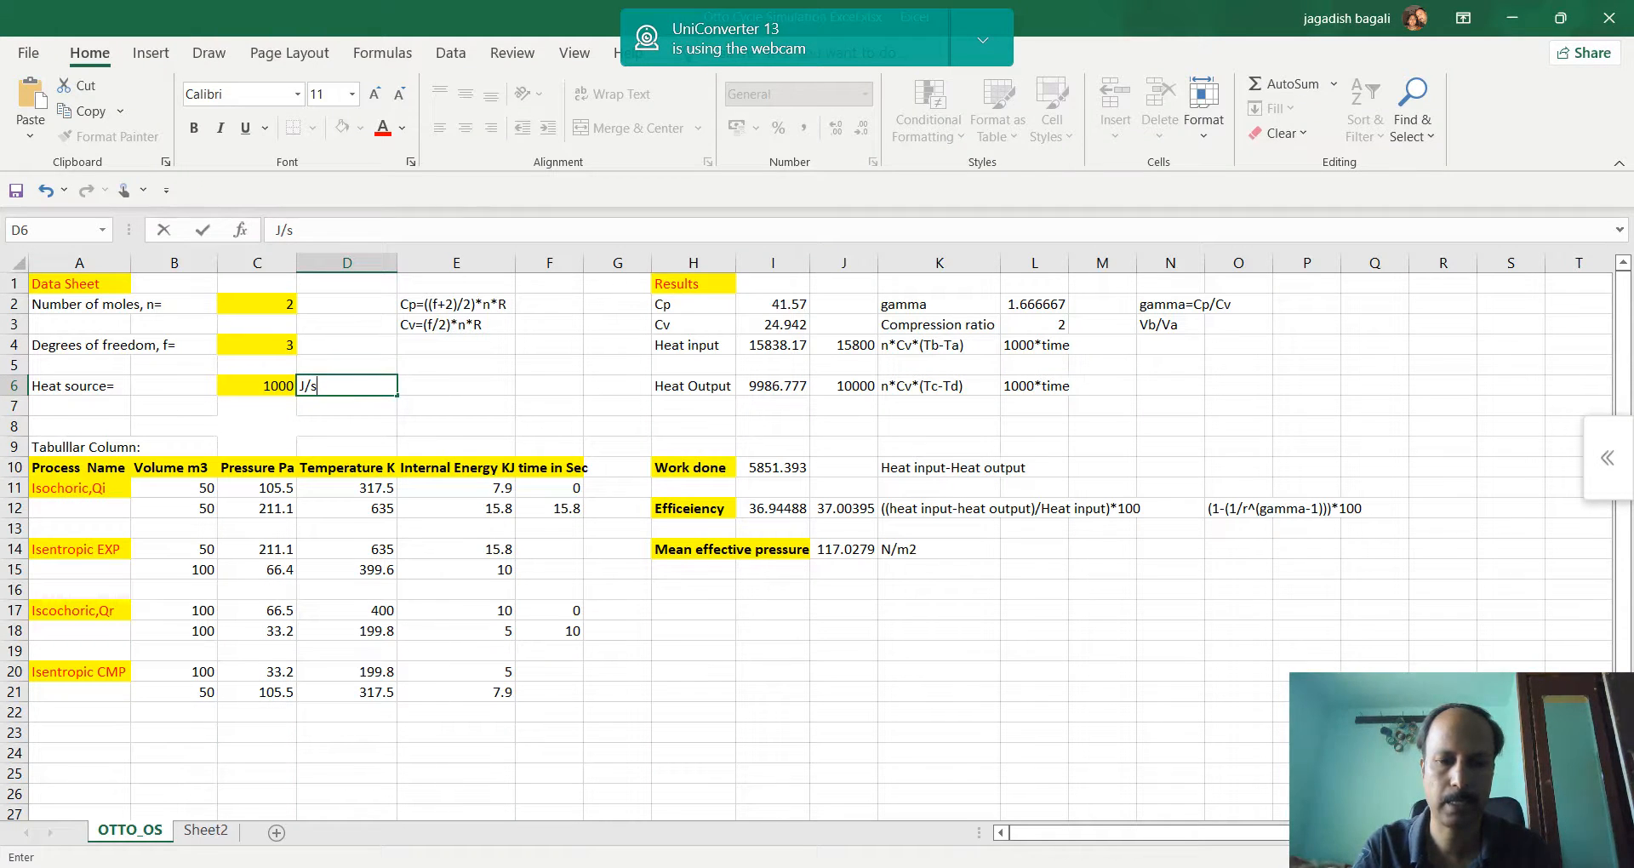
key("alt+Tab")
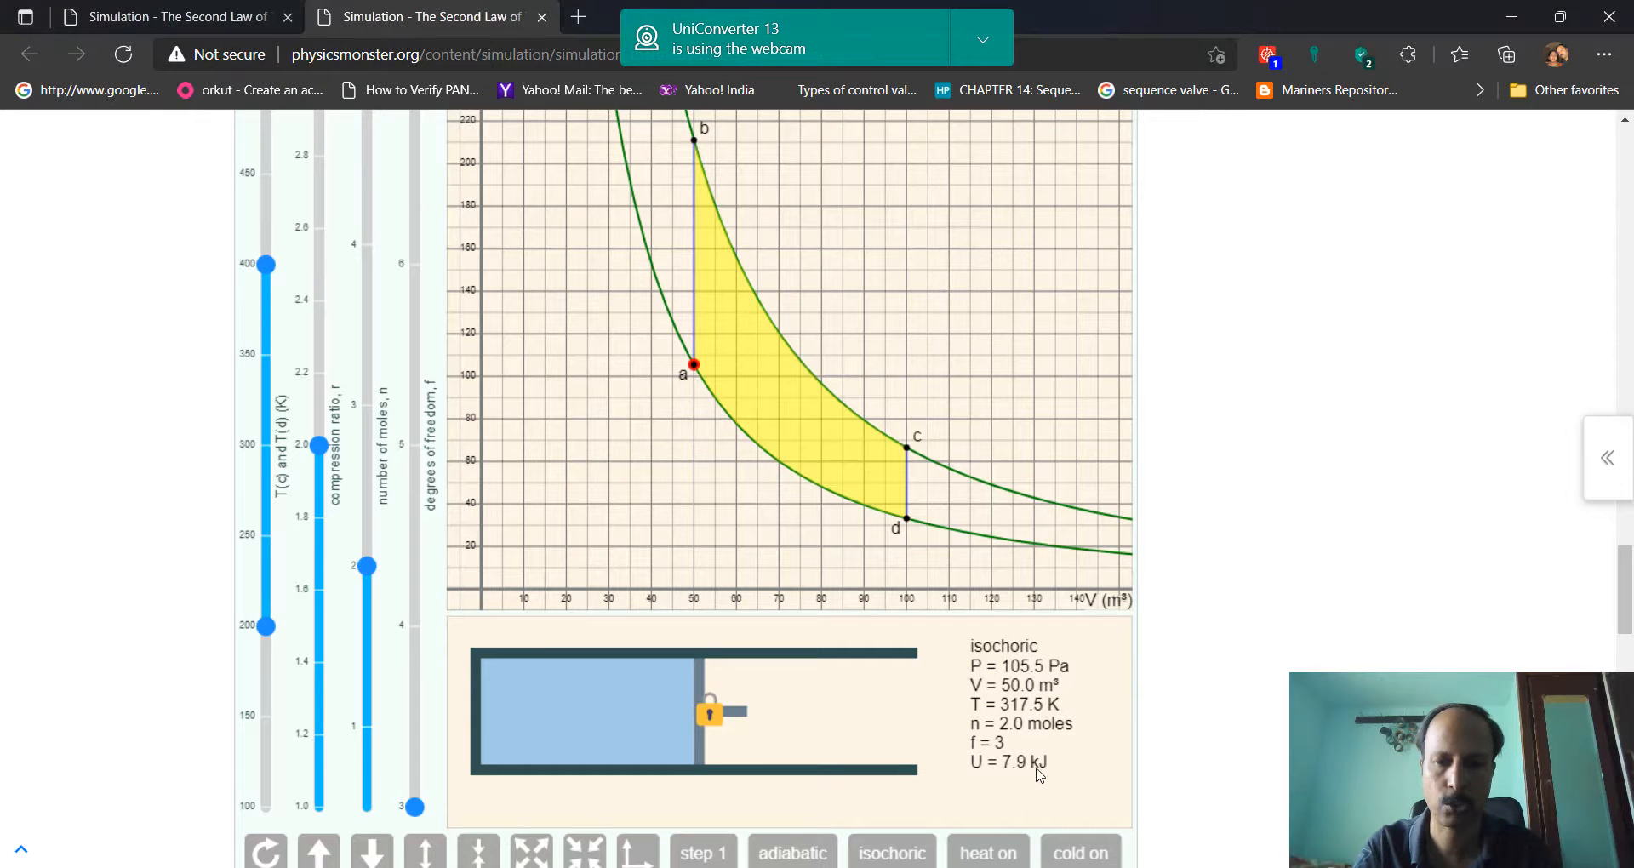
key("alt+Tab")
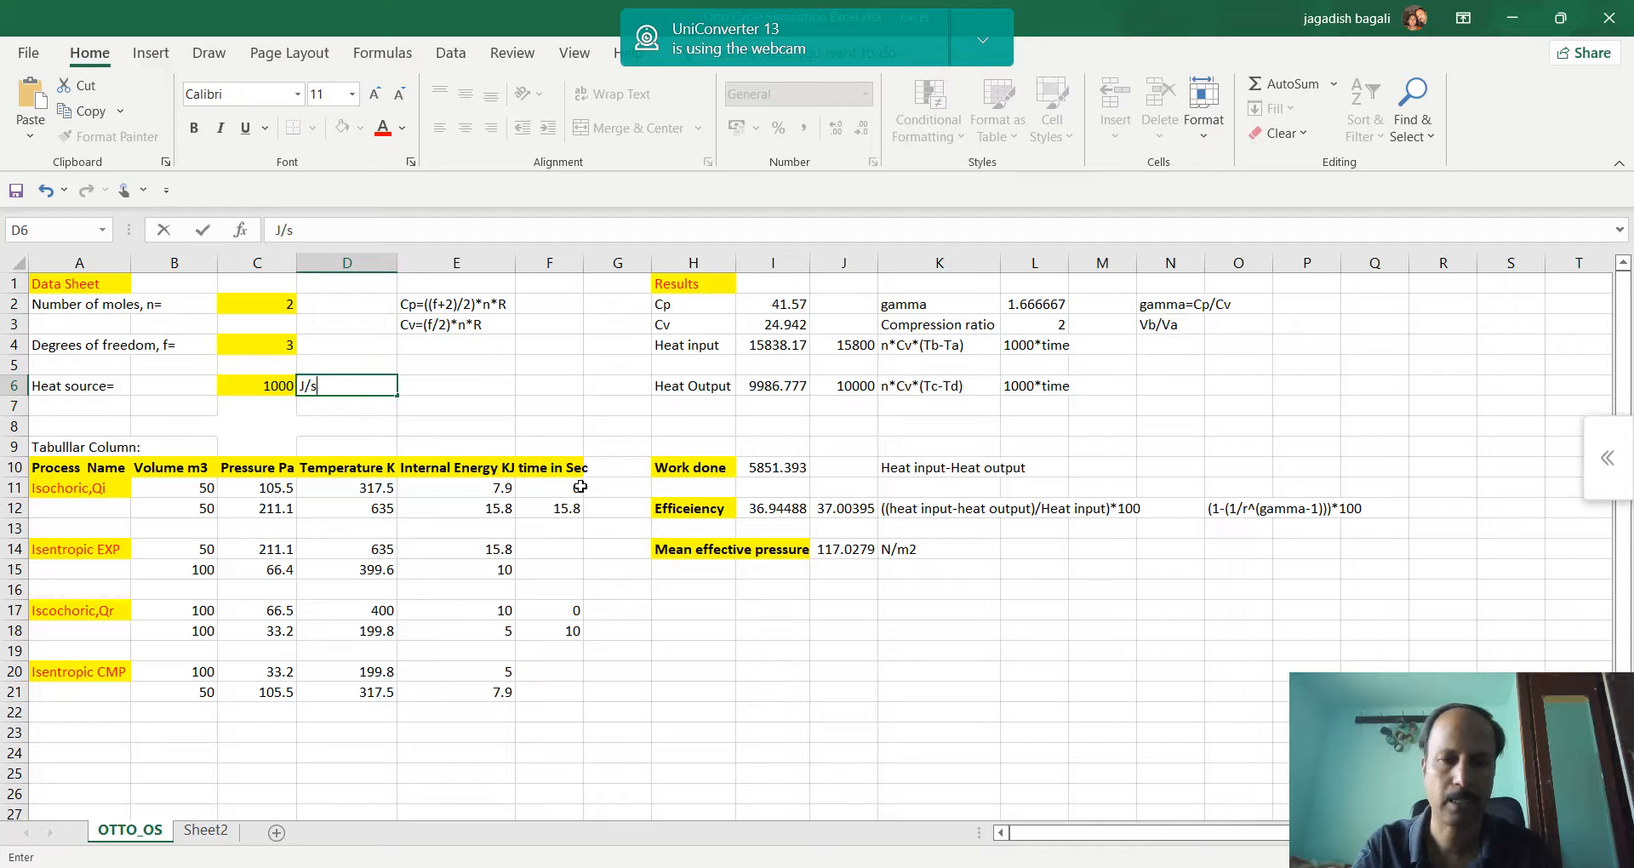
key("alt+Tab")
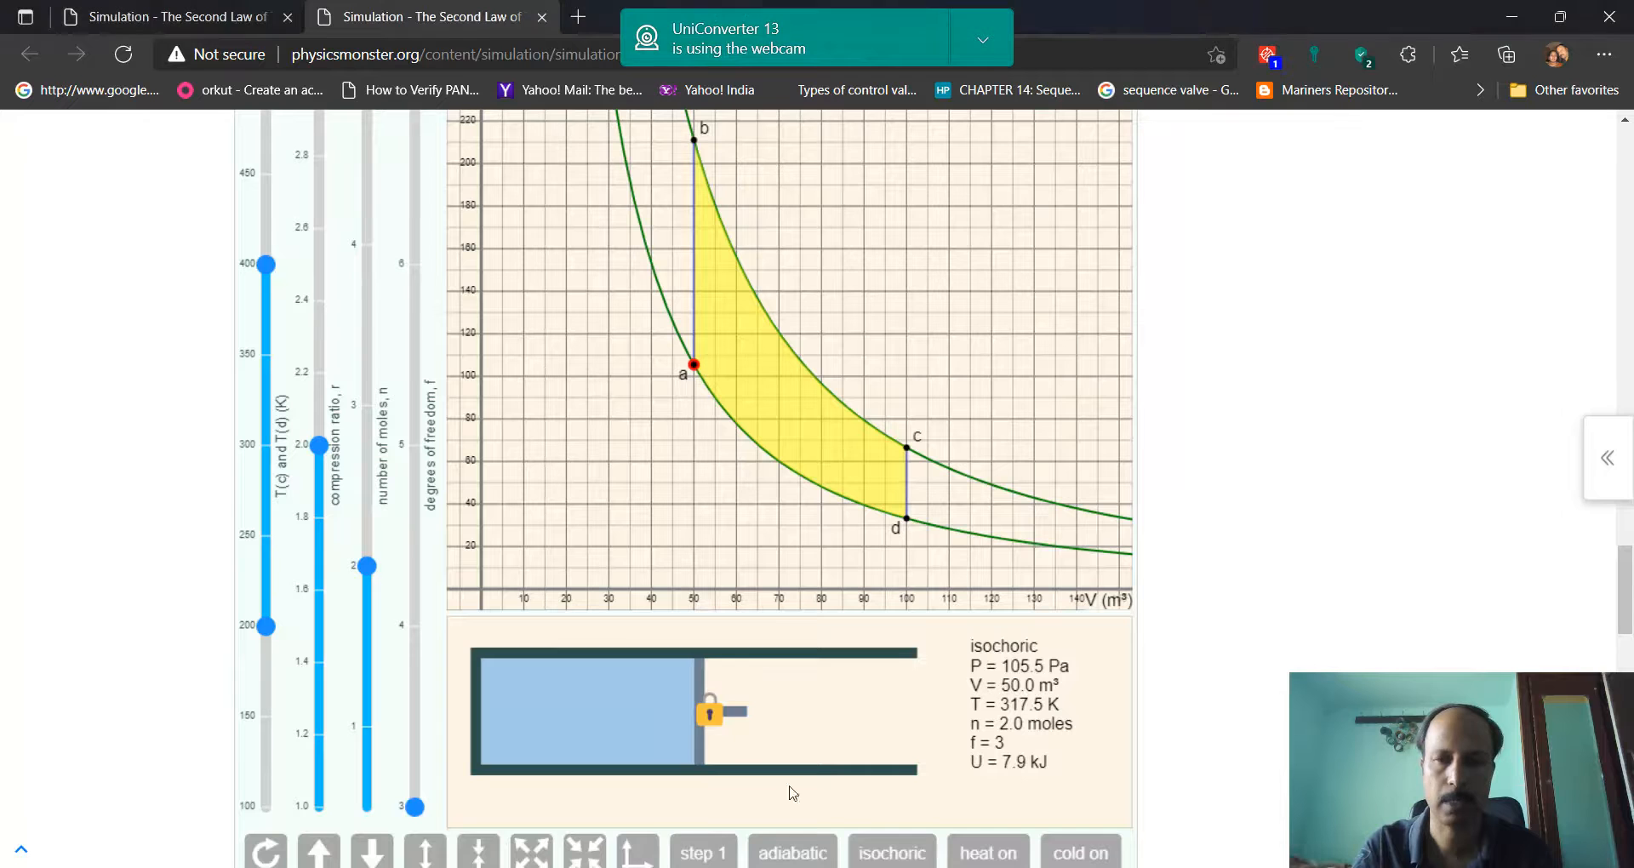
Examine the simulation's timer, P-V diagram, state readings and the isochoric and heat controls for process a-b
scroll(1097, 234, "up", 1)
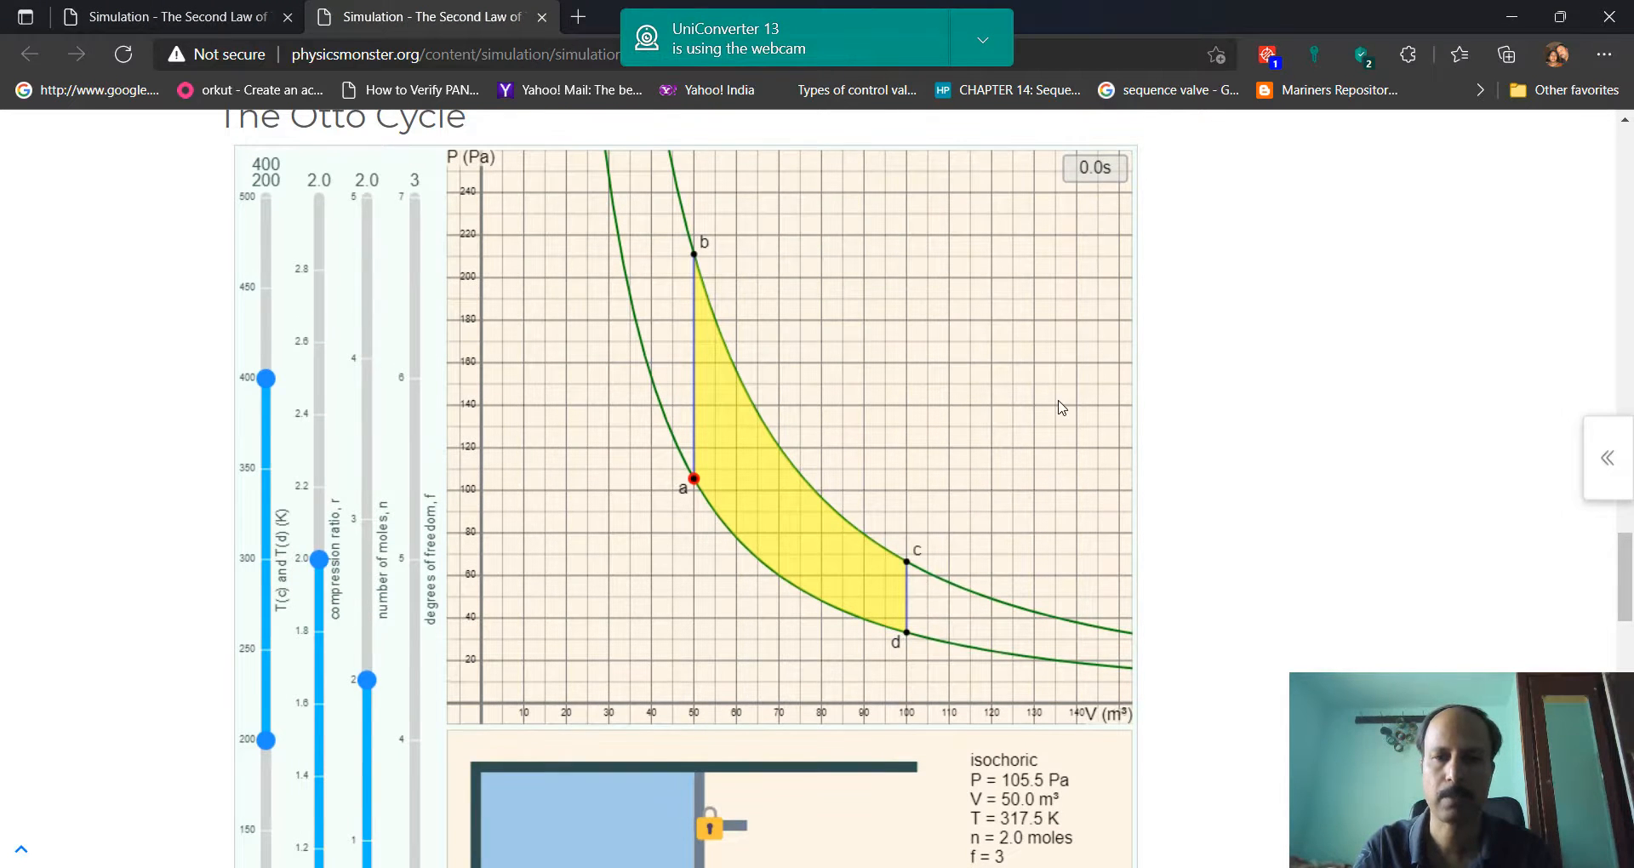
scroll(1060, 409, "down", 1)
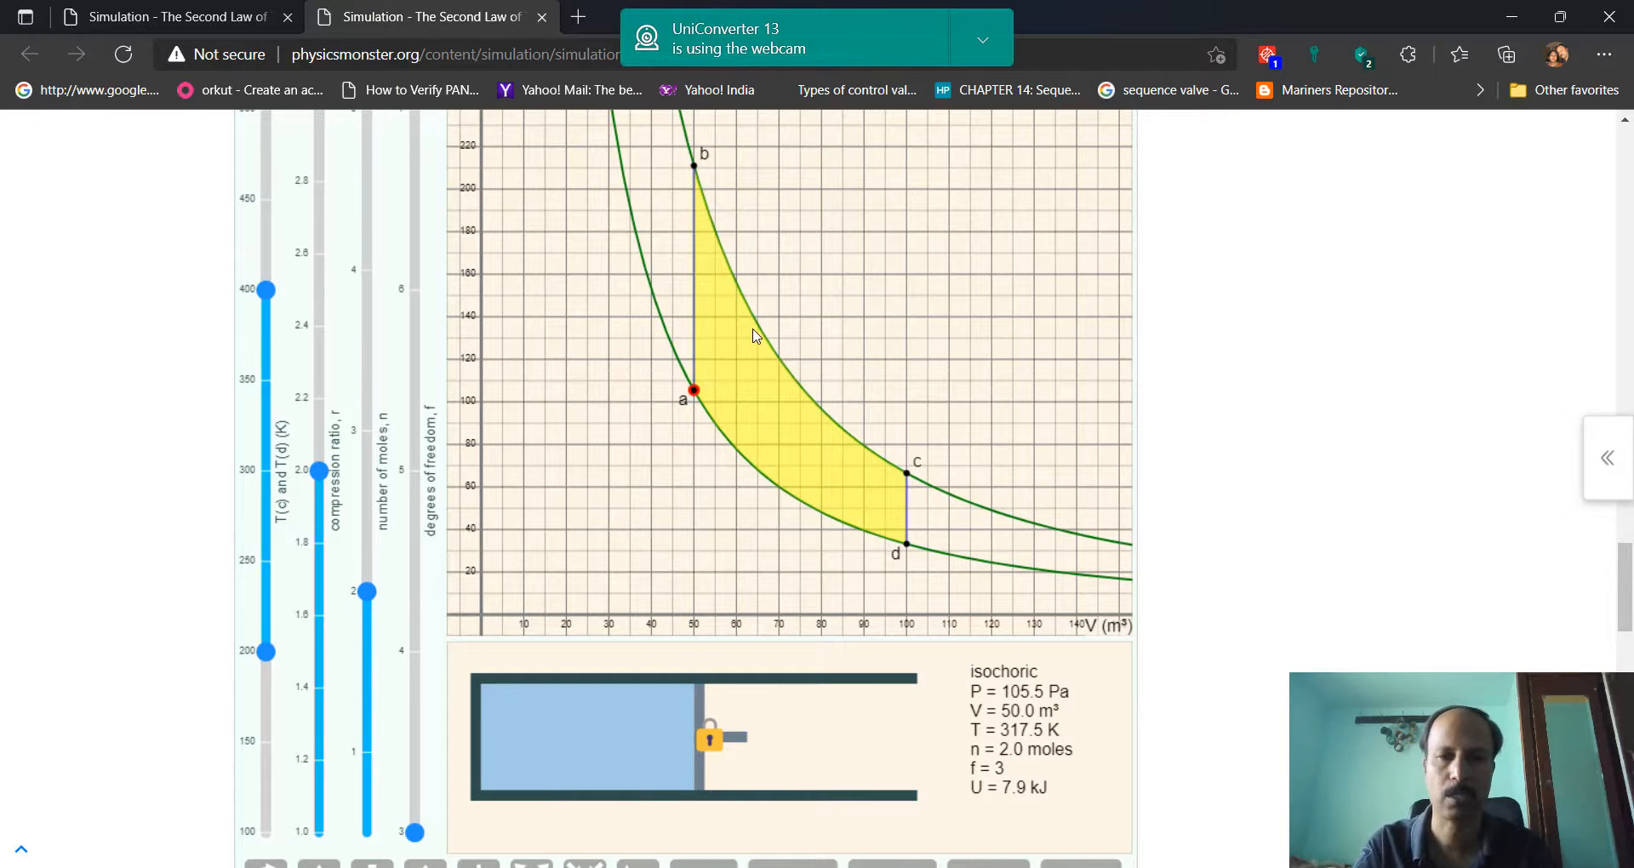
scroll(755, 332, "down", 1)
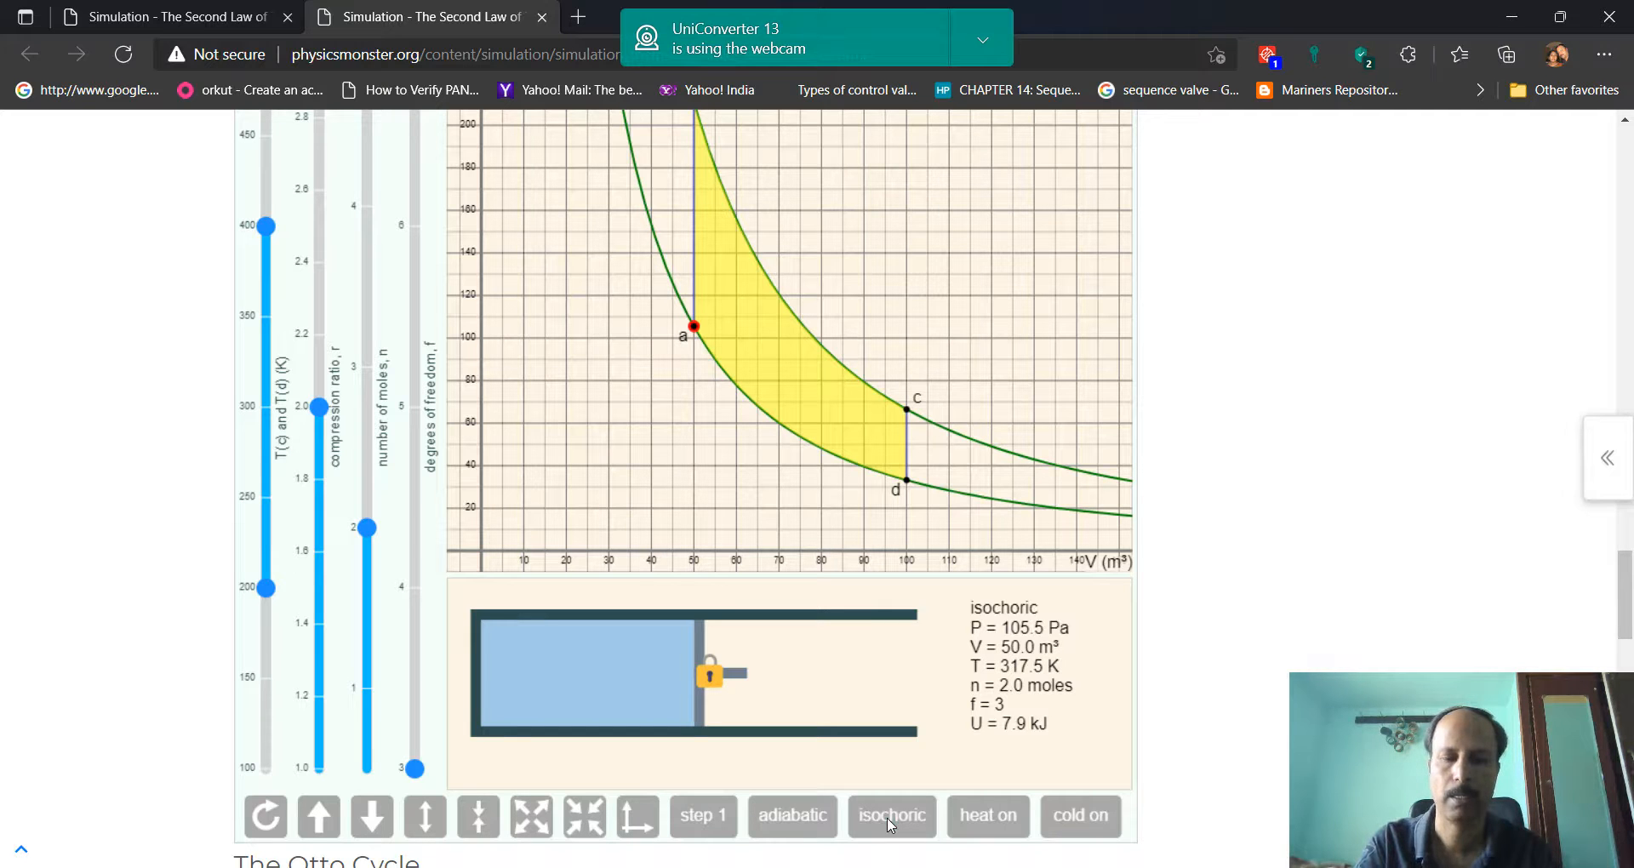
scroll(788, 279, "up", 1)
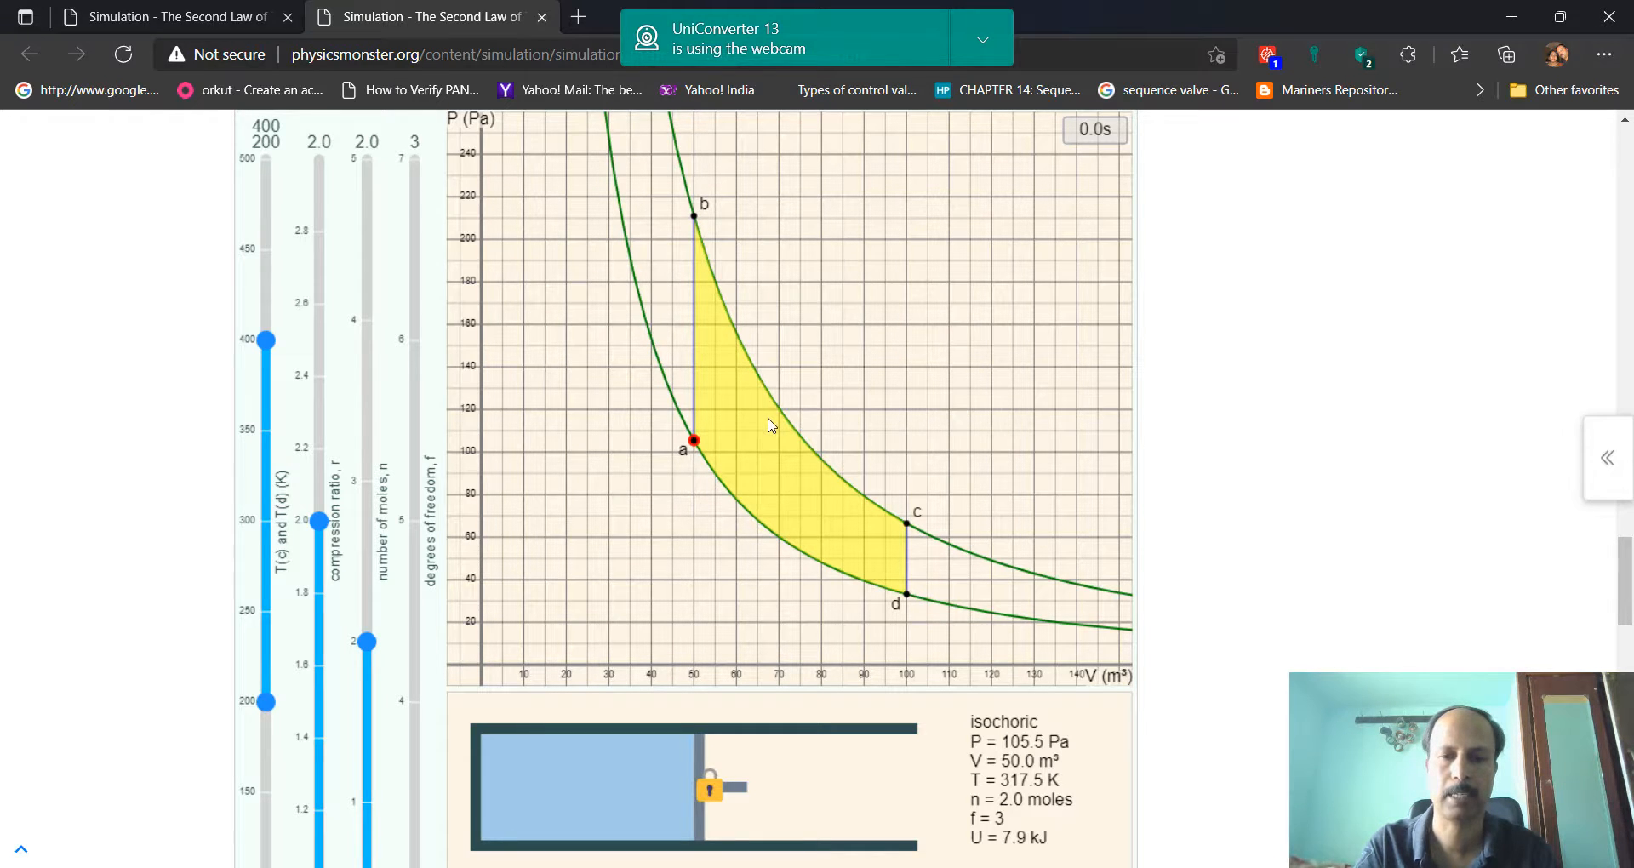
scroll(771, 425, "down", 3)
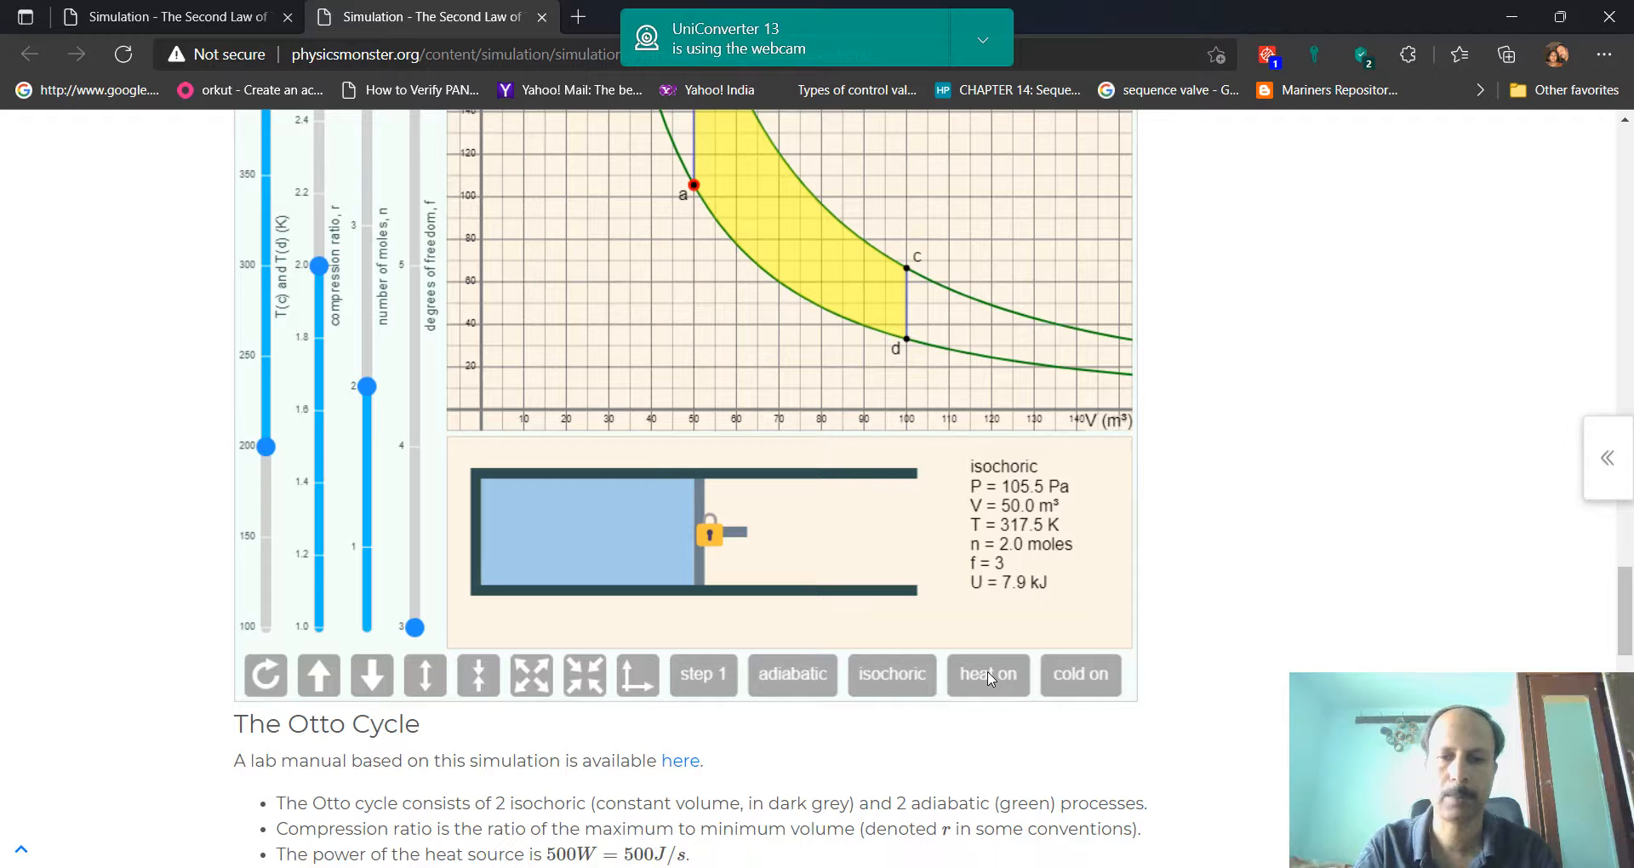
scroll(991, 502, "up", 3)
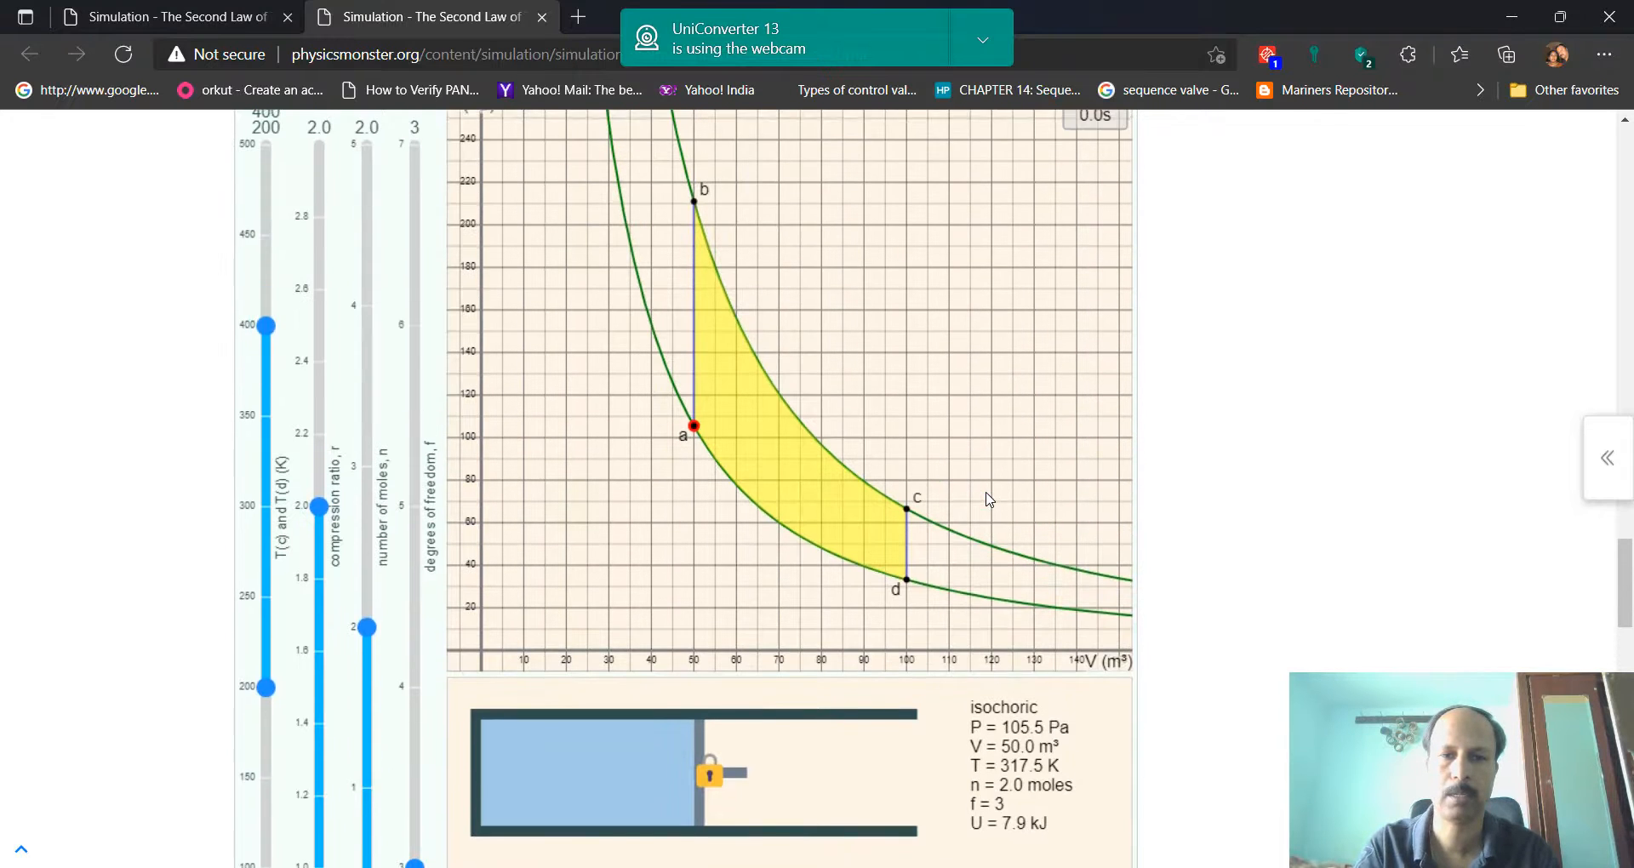
scroll(991, 502, "up", 1)
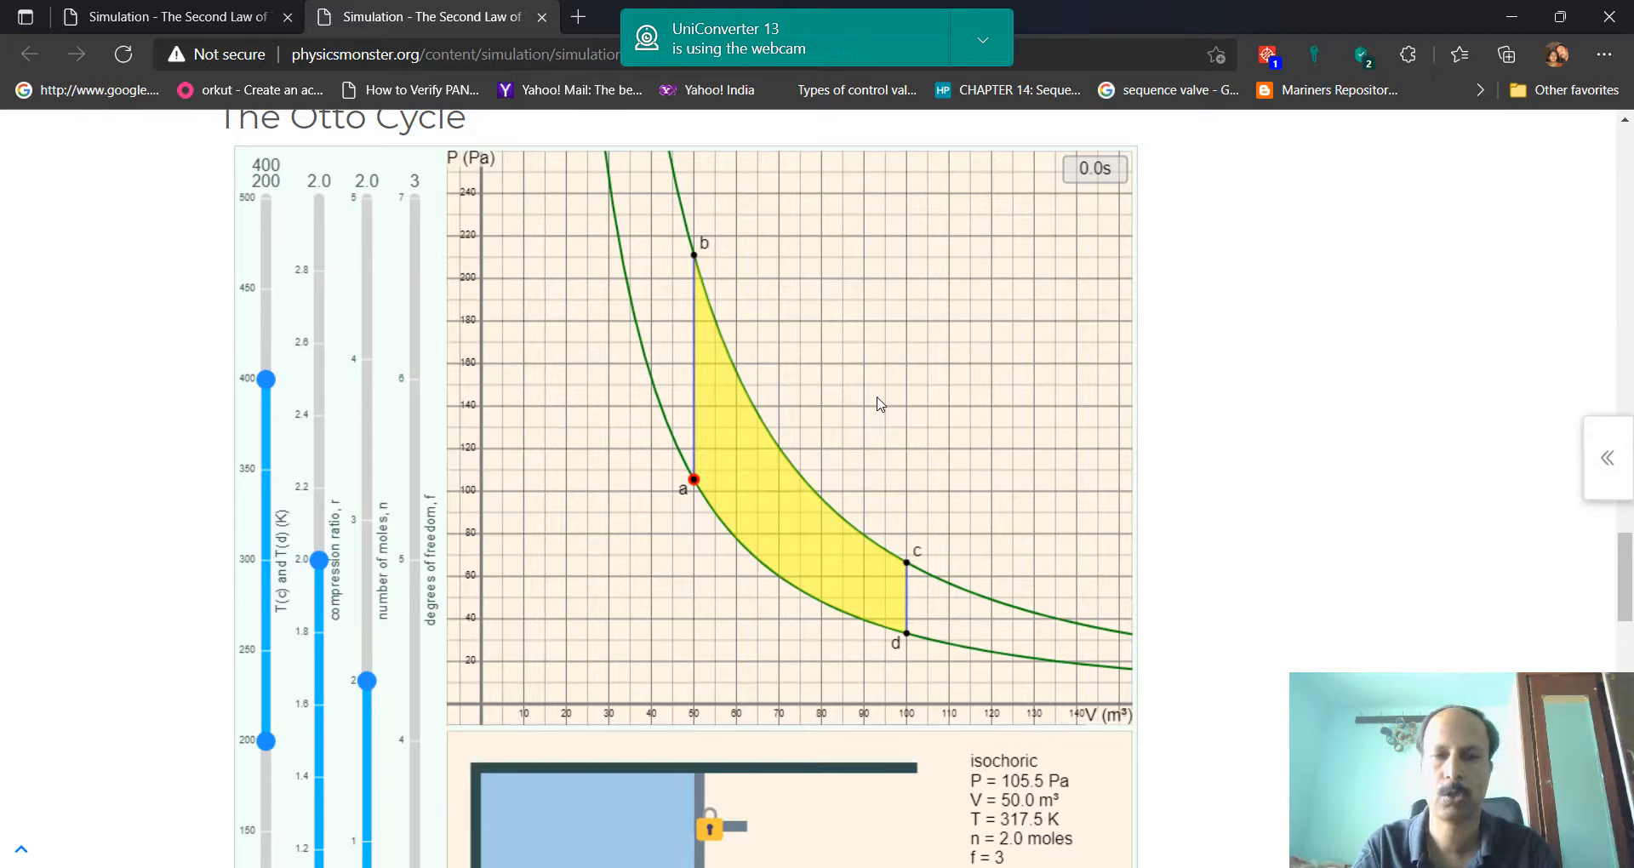
scroll(880, 403, "down", 1)
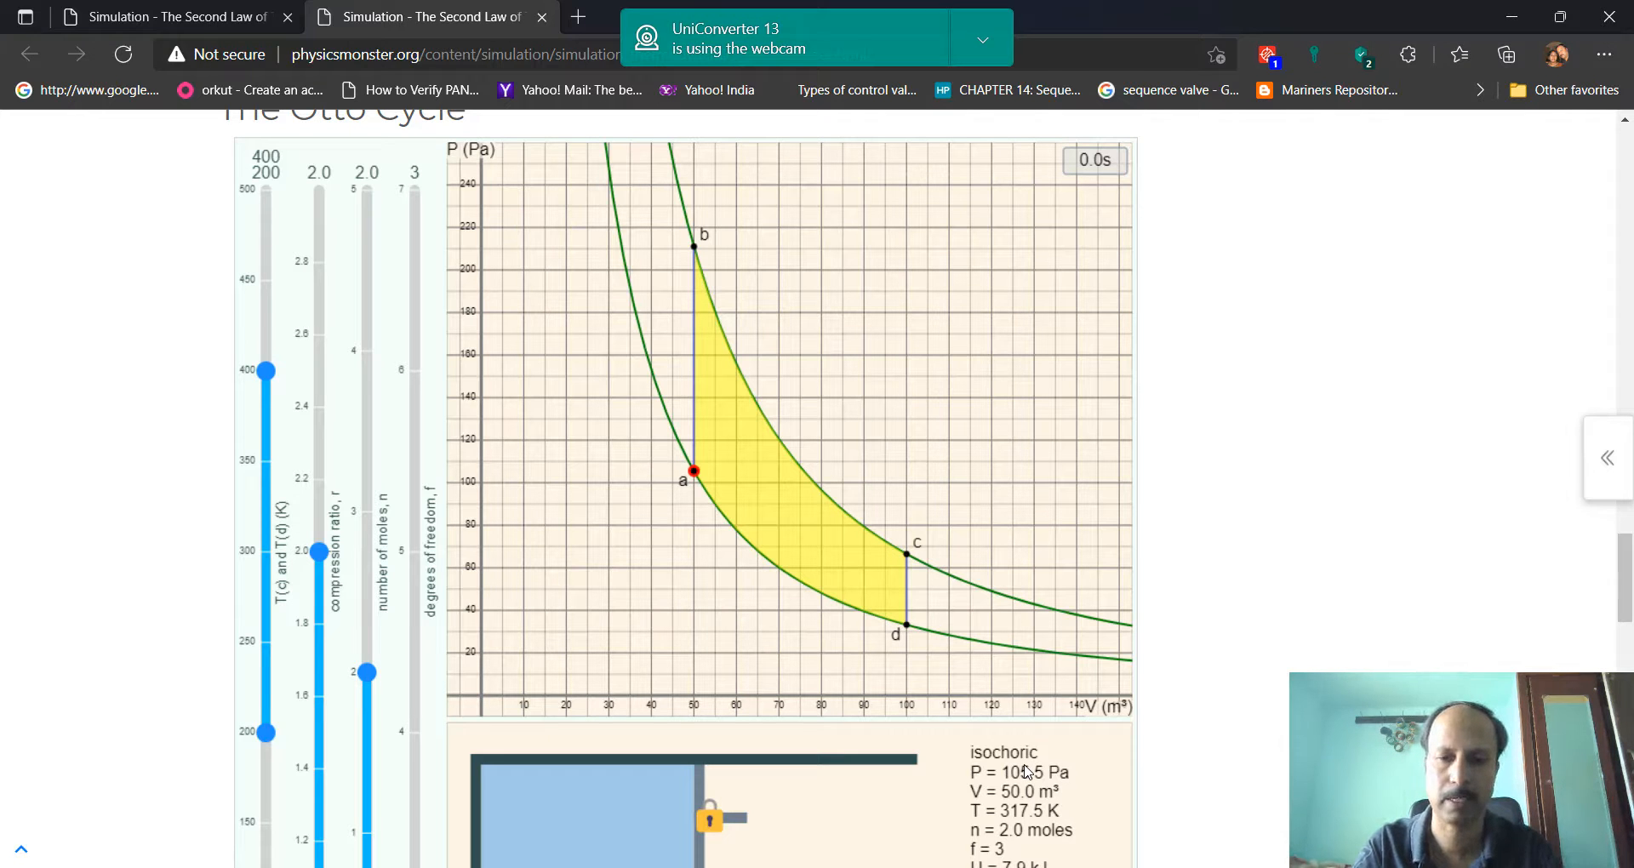
Turn the heat on for the isochoric process from point a and turn it off when the gas reaches point b
scroll(1027, 771, "down", 2)
scroll(983, 730, "down", 1)
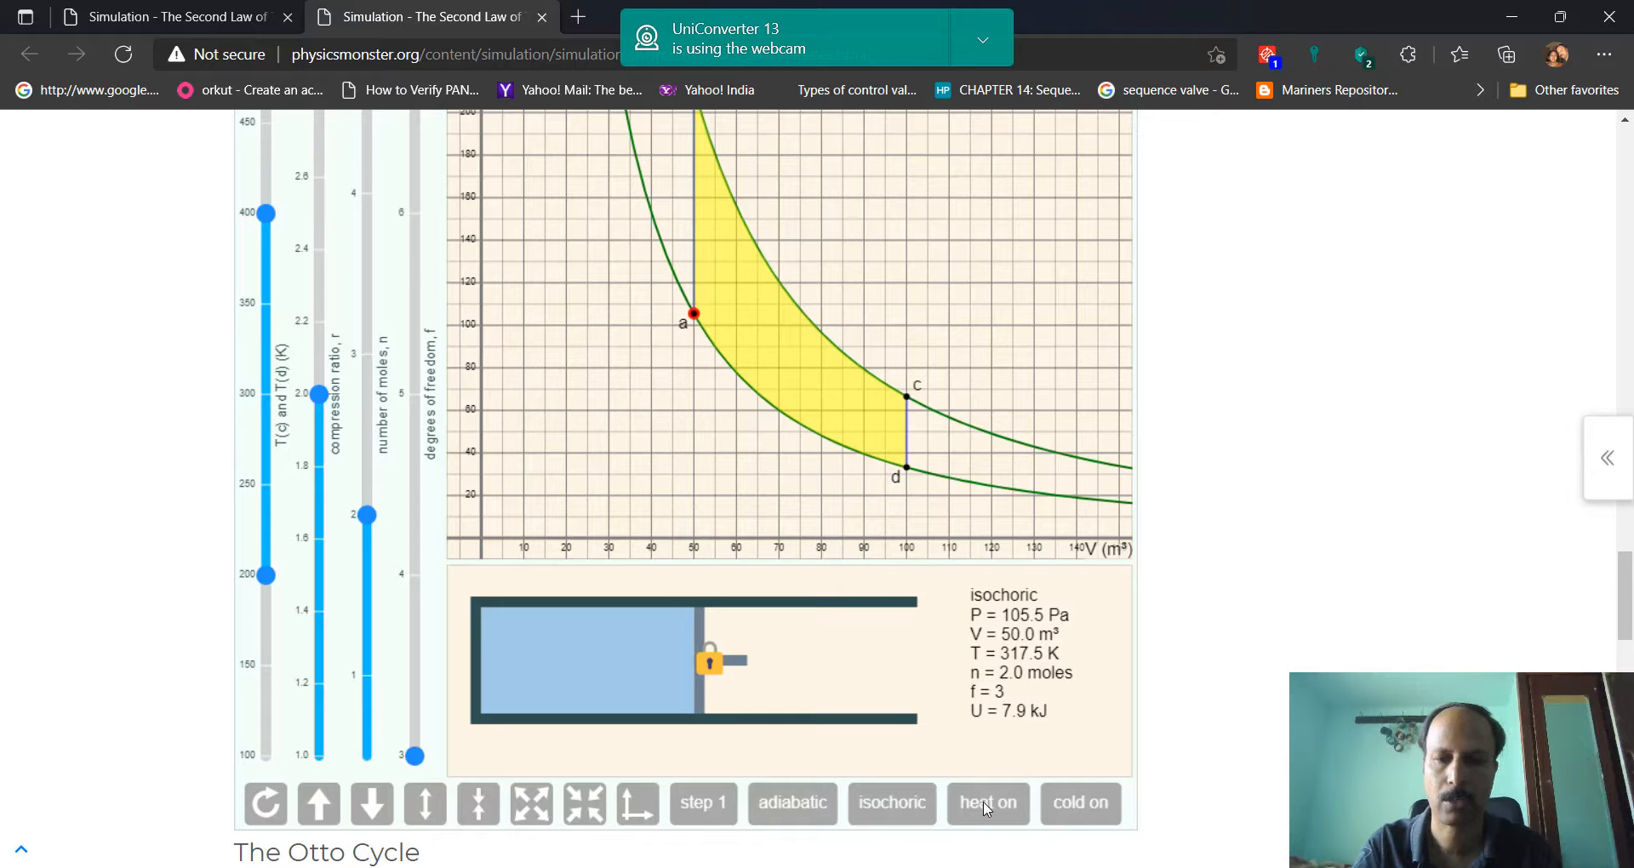
left_click(983, 800)
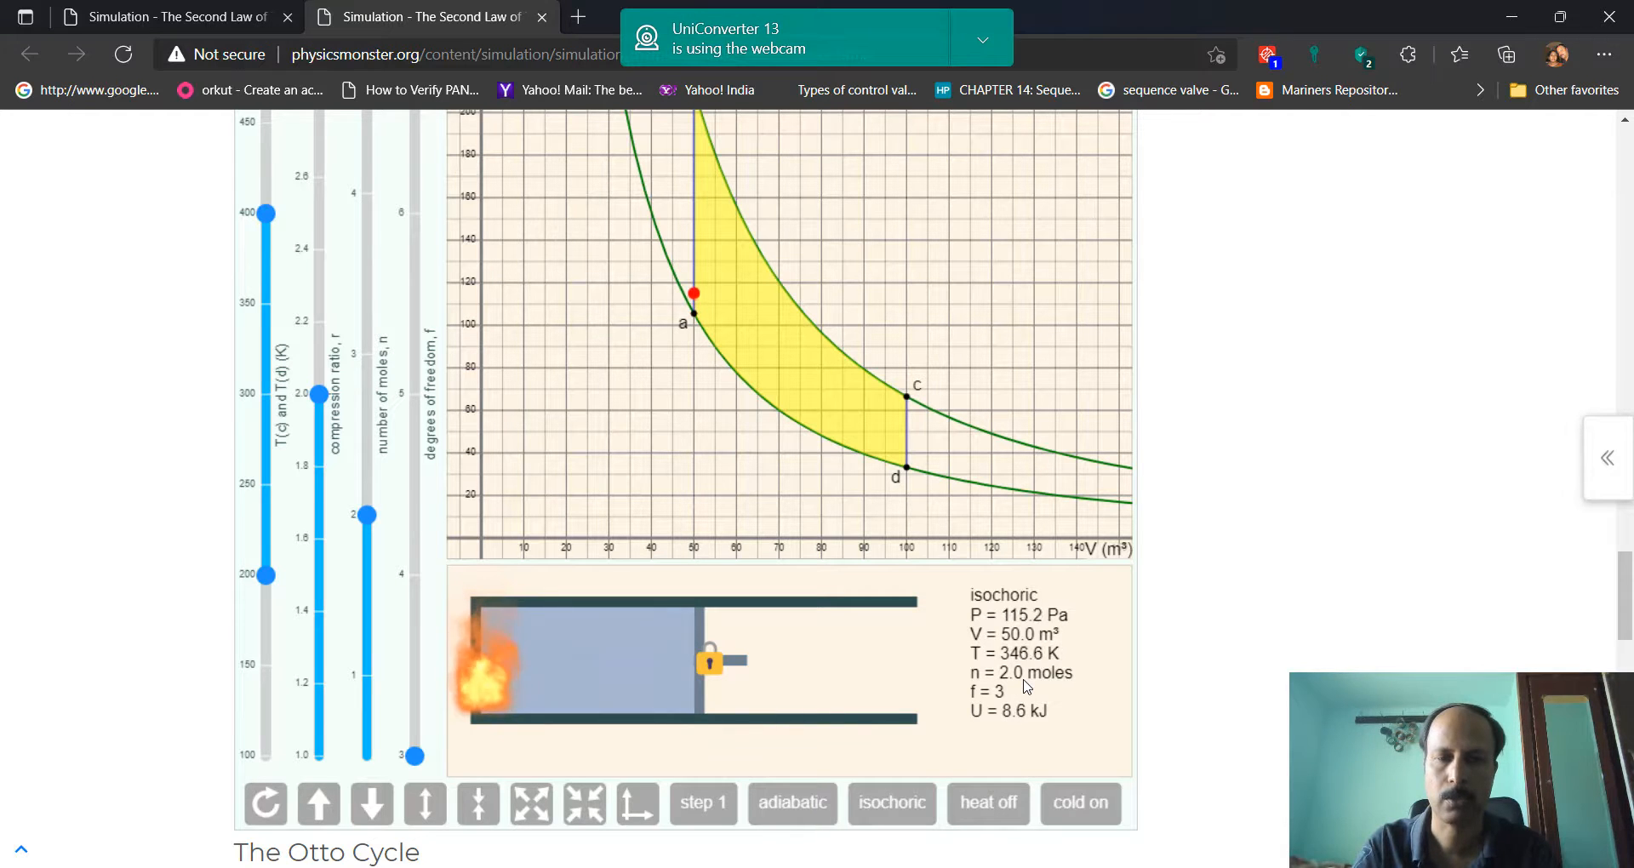
scroll(1027, 686, "up", 1)
scroll(1027, 686, "down", 1)
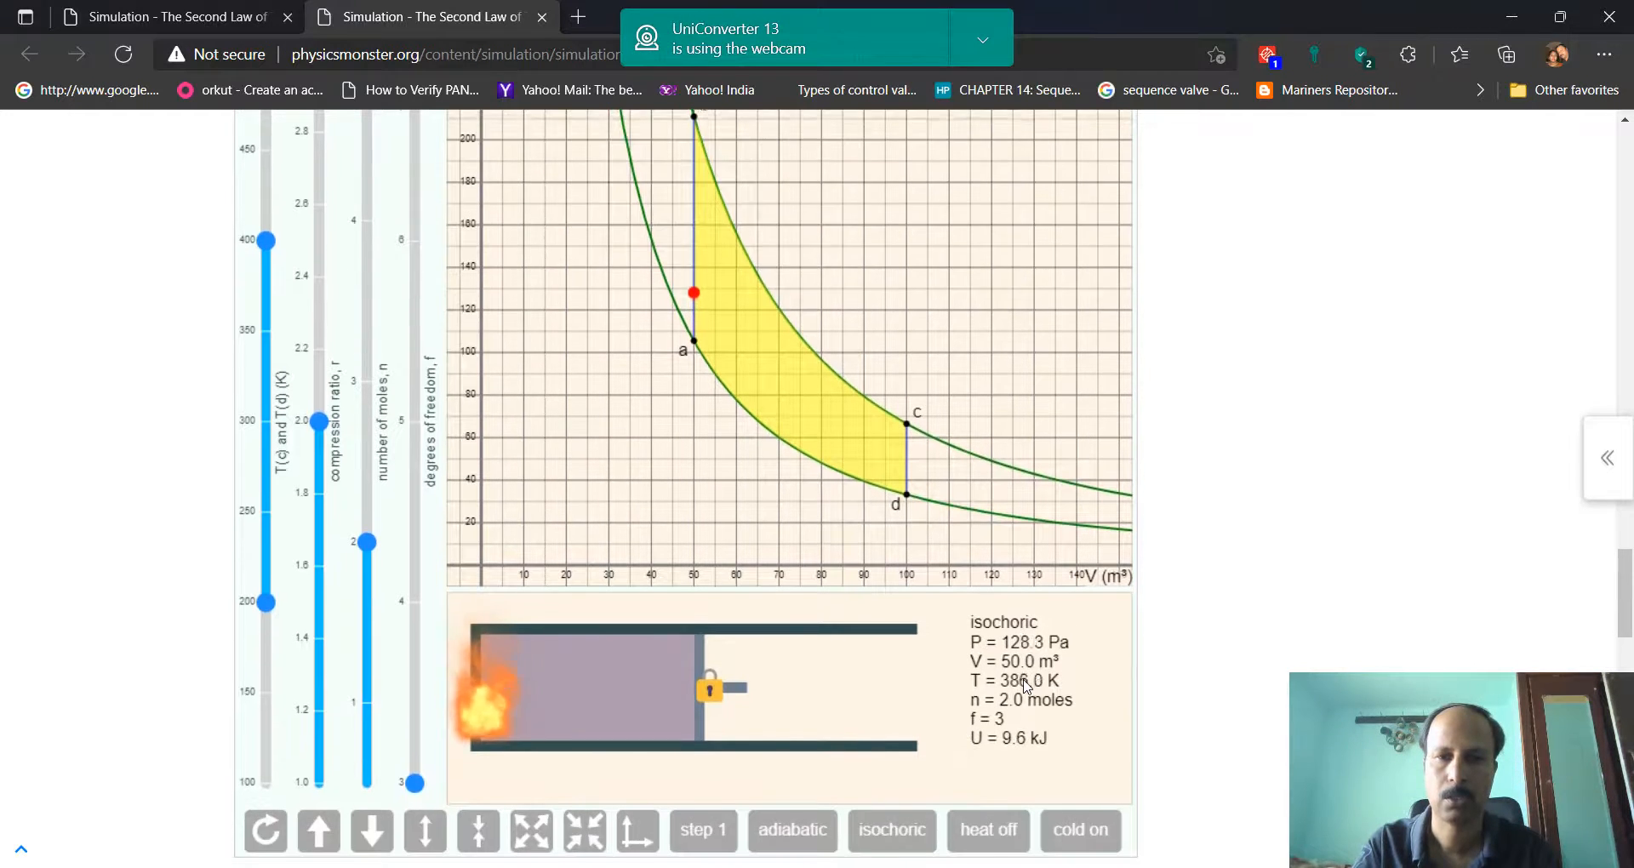
scroll(1027, 685, "up", 1)
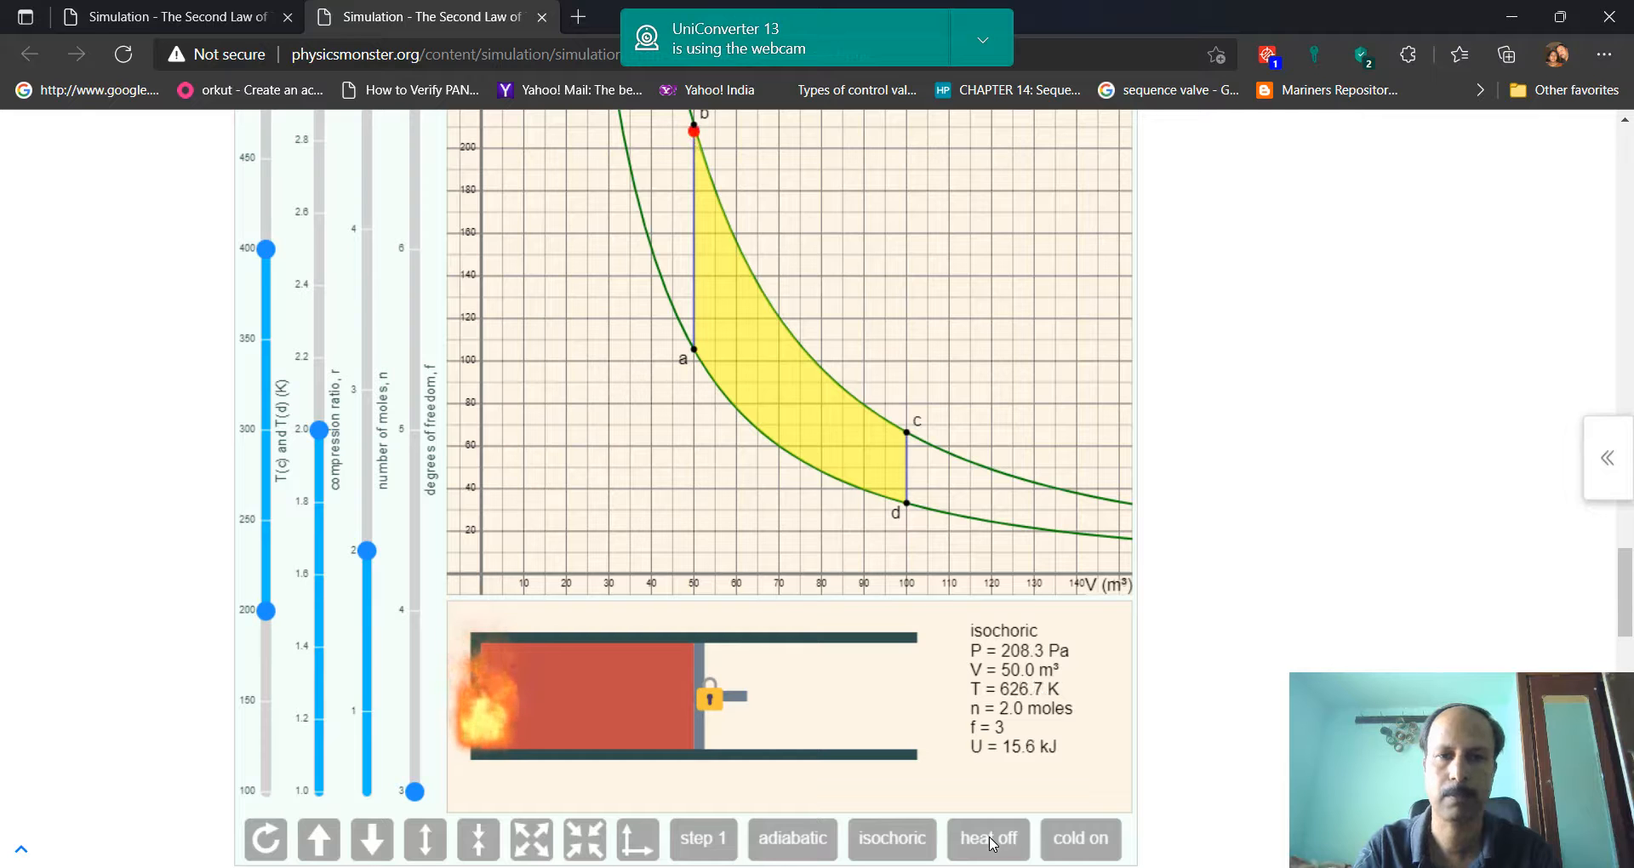
left_click(991, 840)
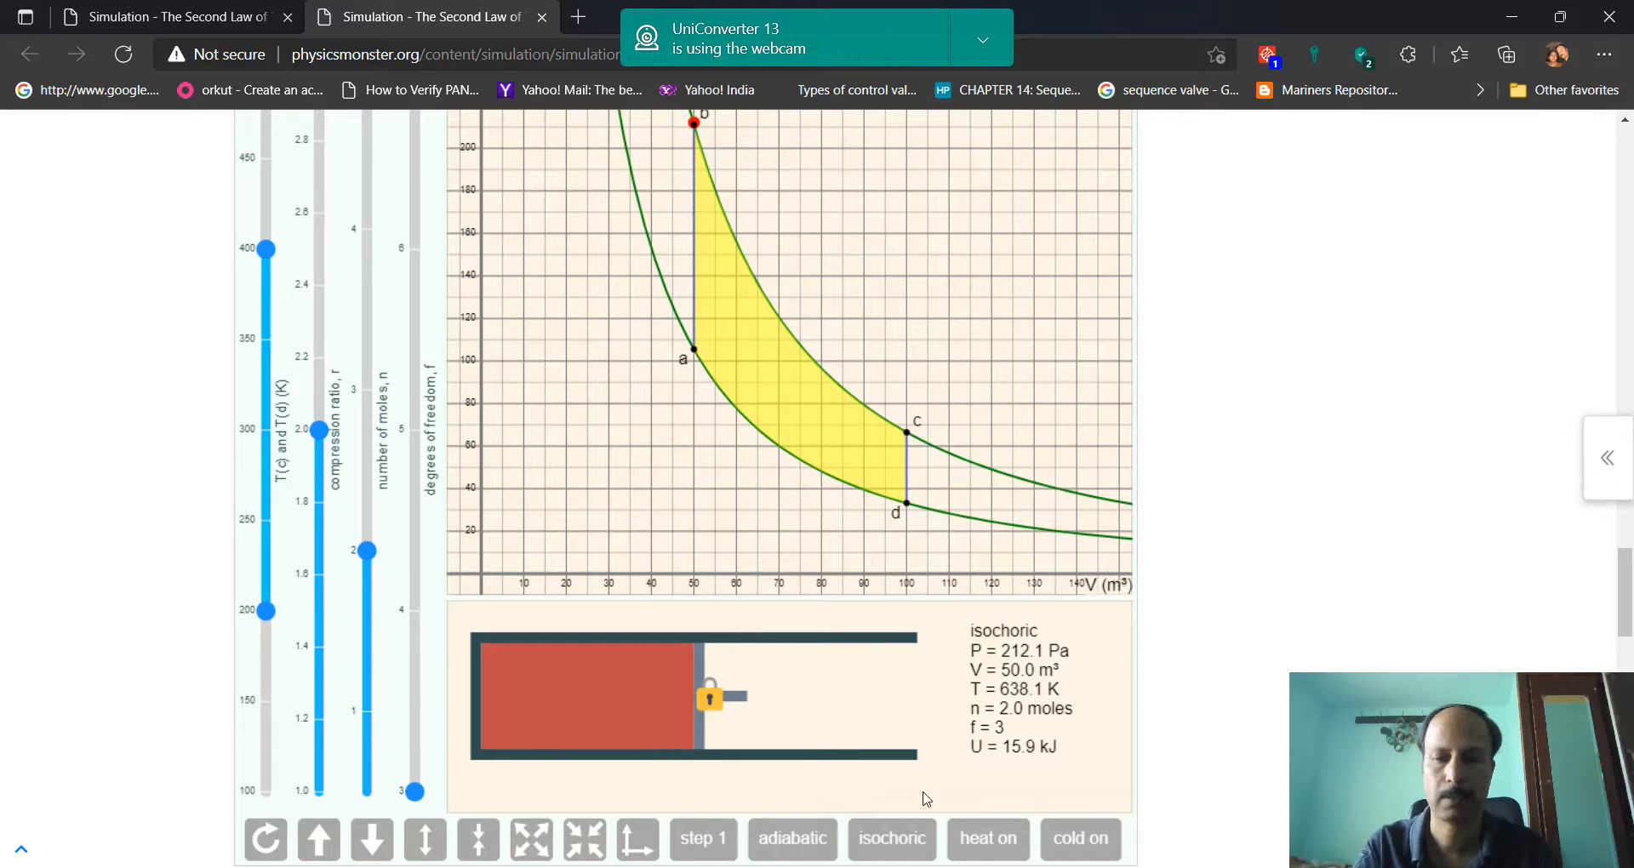
Switch to the Excel workbook and enter the point b pressure 212.1 in C12 of the isochoric heat input row
key("alt+Tab")
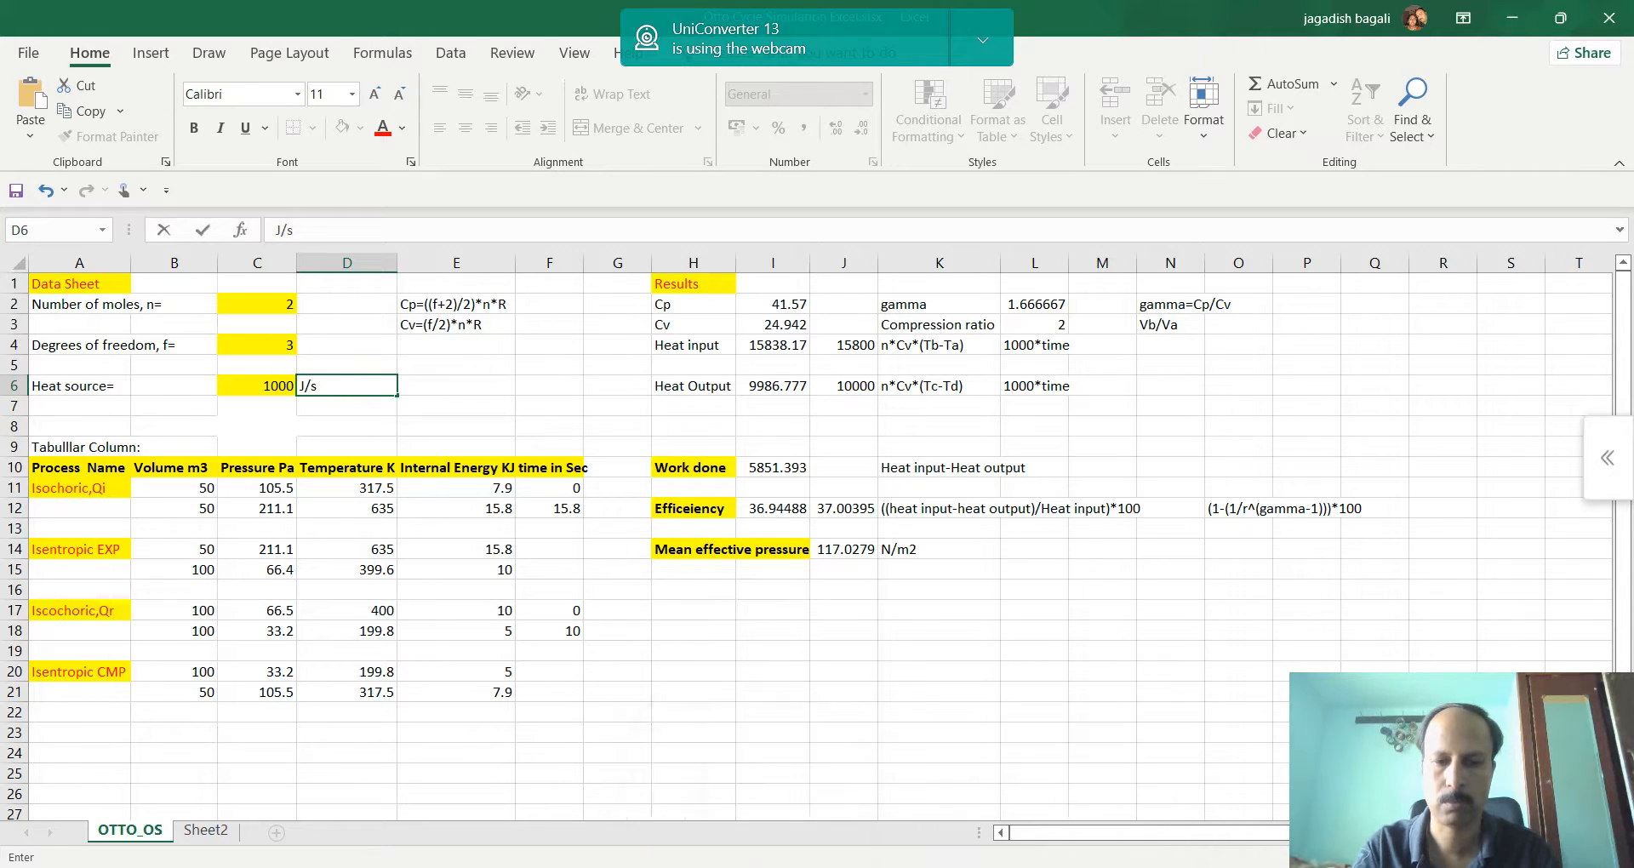
left_click(824, 867)
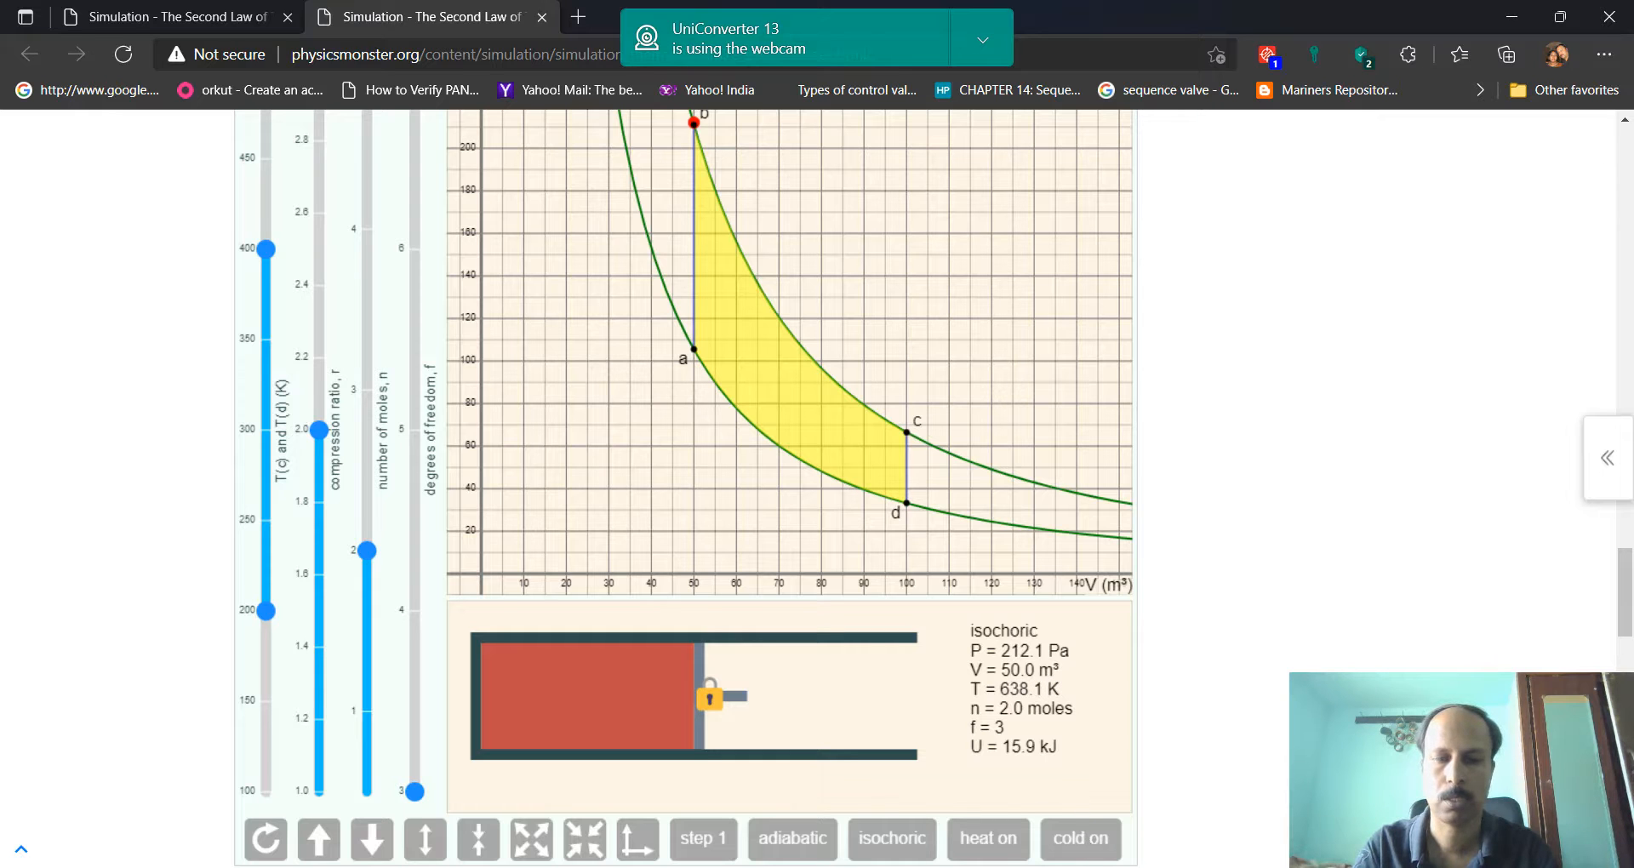
key("alt+Tab")
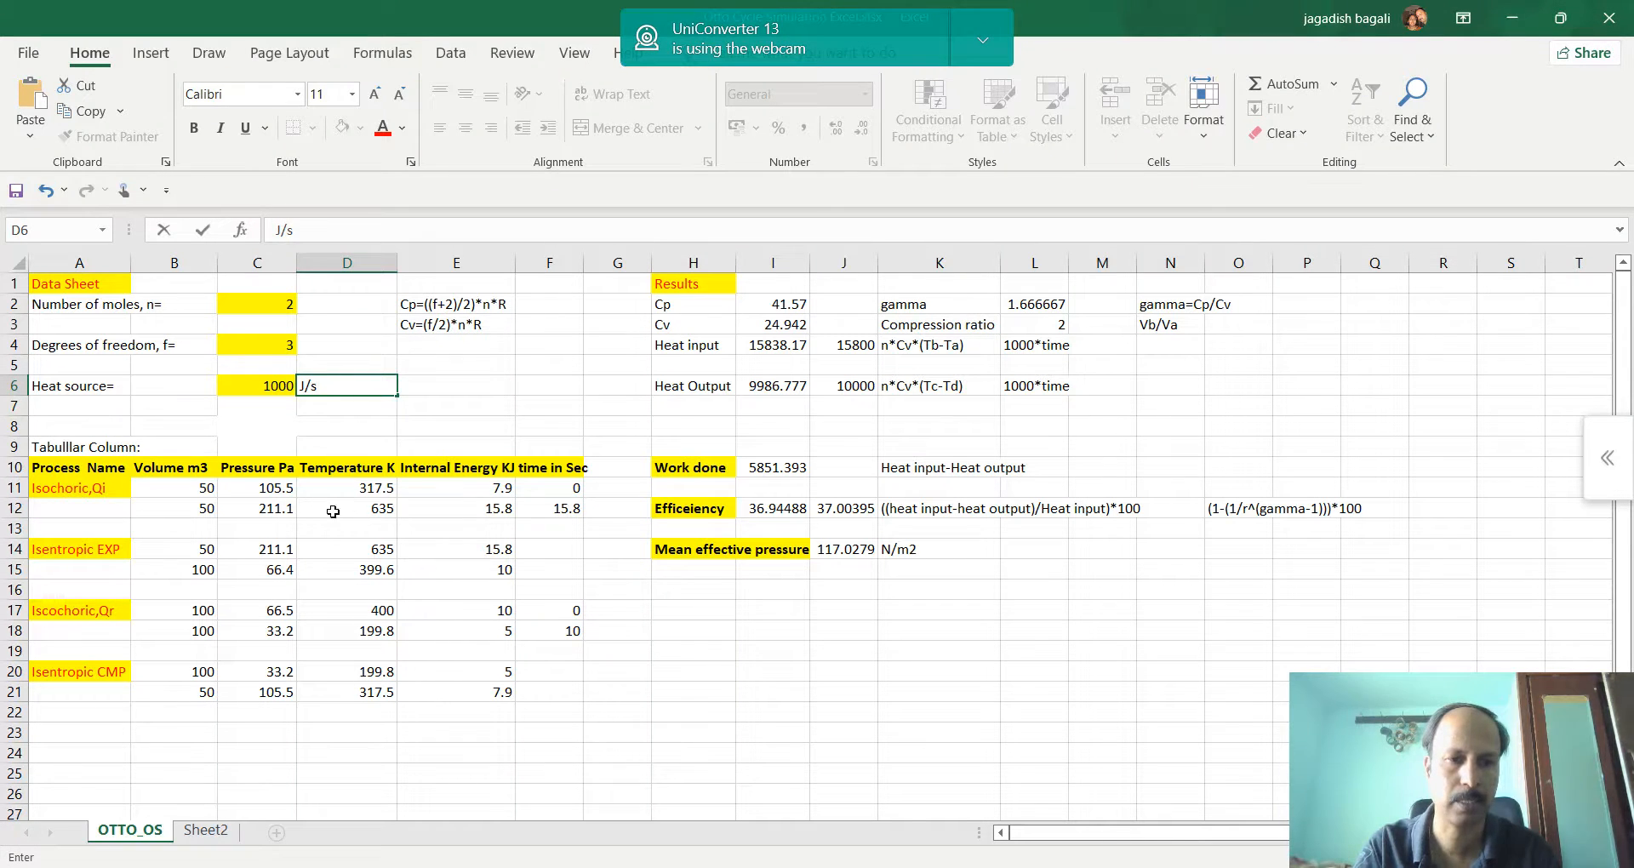
left_click(286, 509)
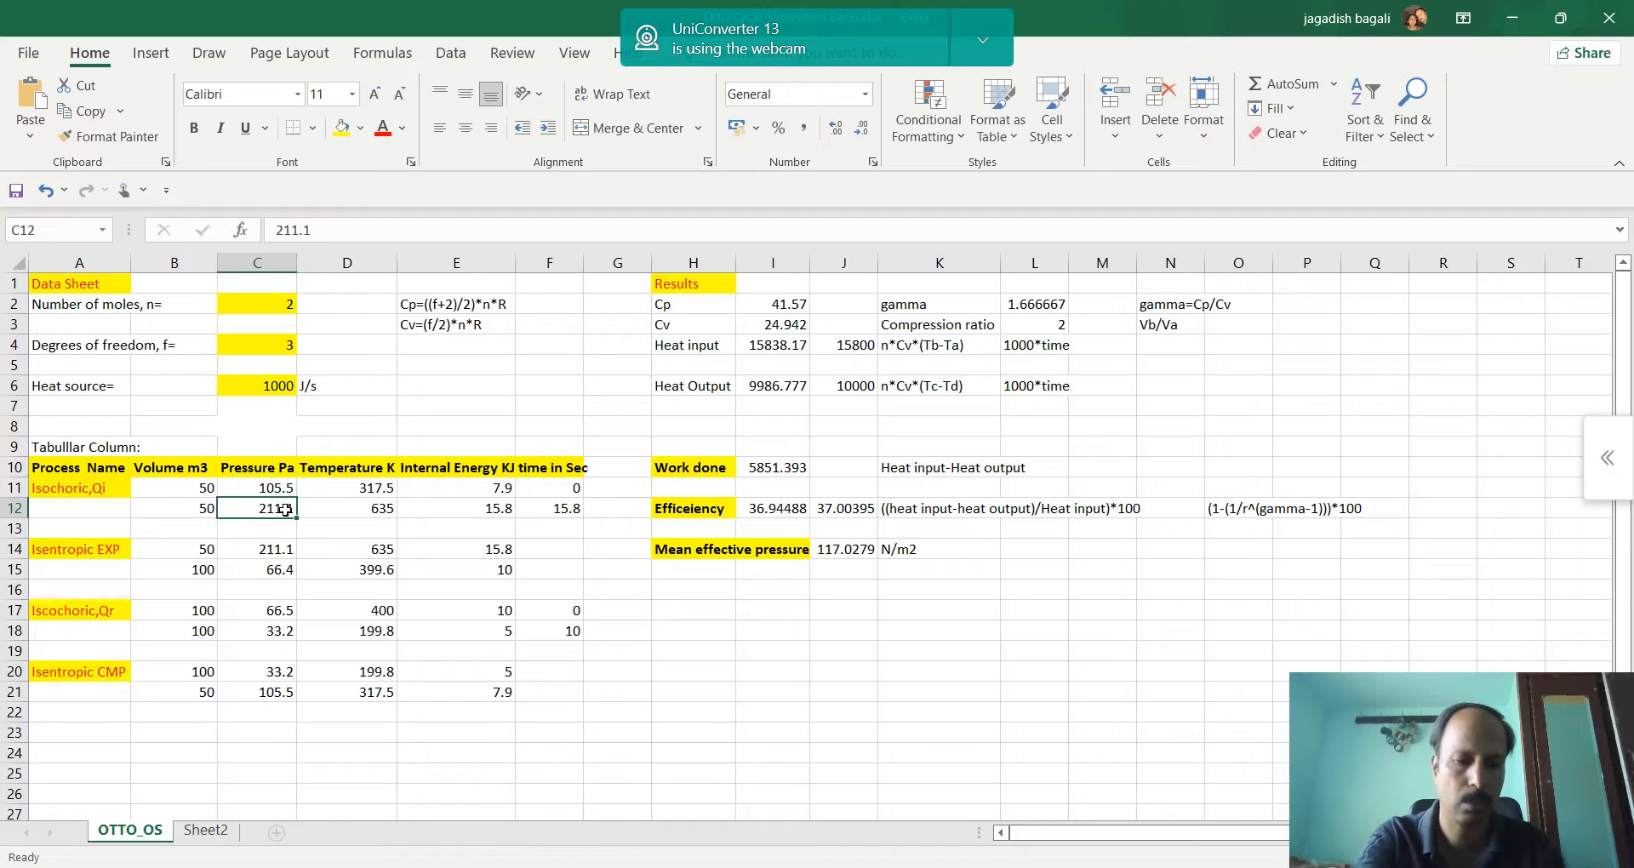
type("212.1")
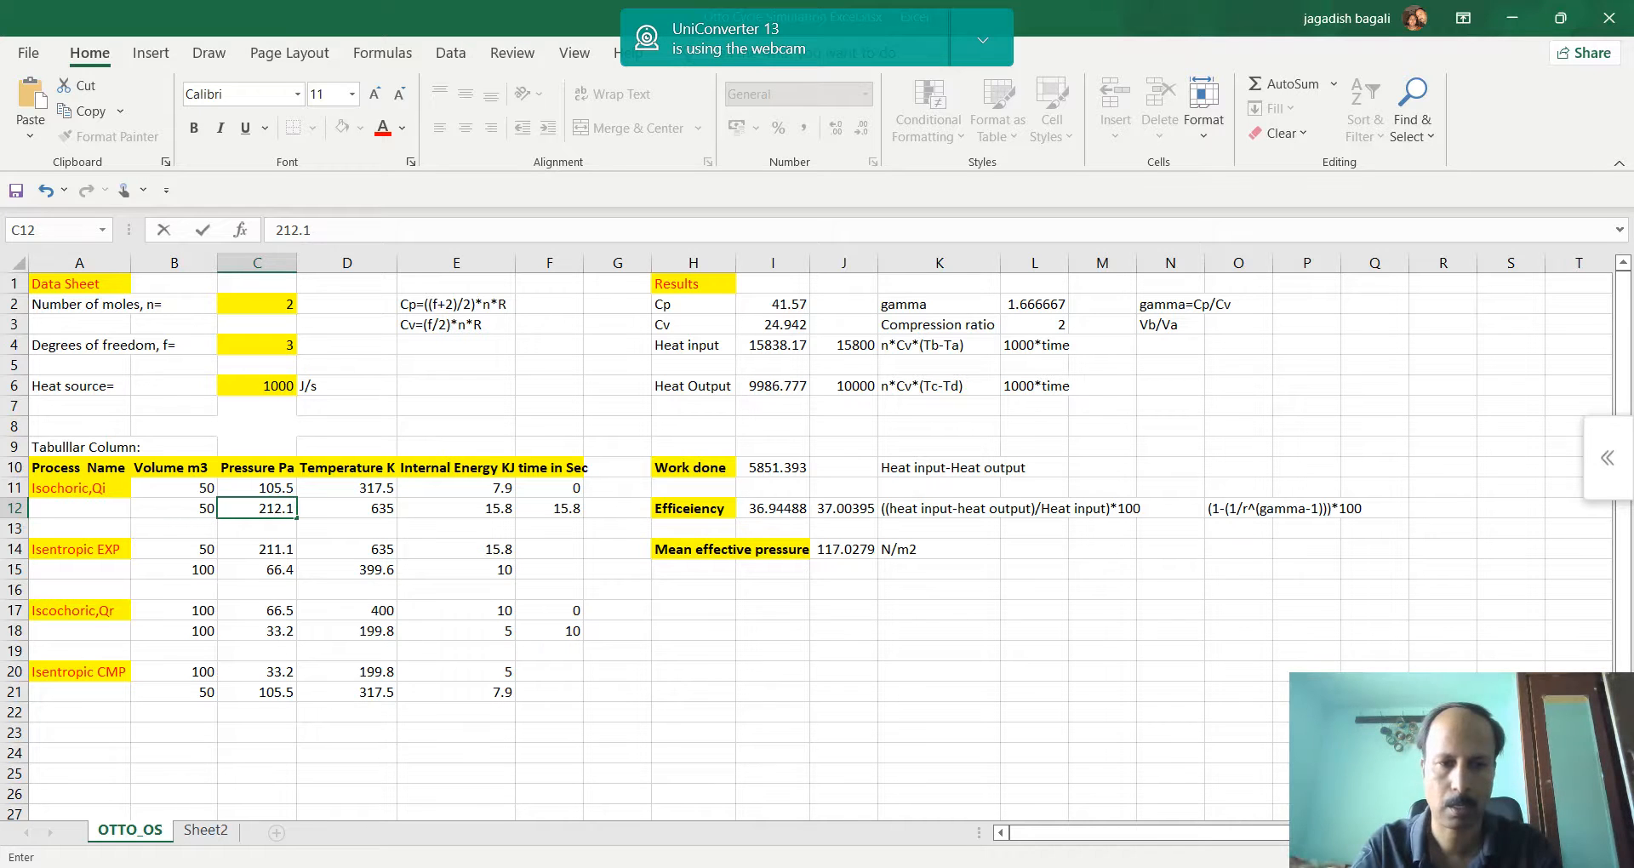
Check the temperature at point b in the simulation and enter 638.1 in D12 of the Excel table
left_click(747, 867)
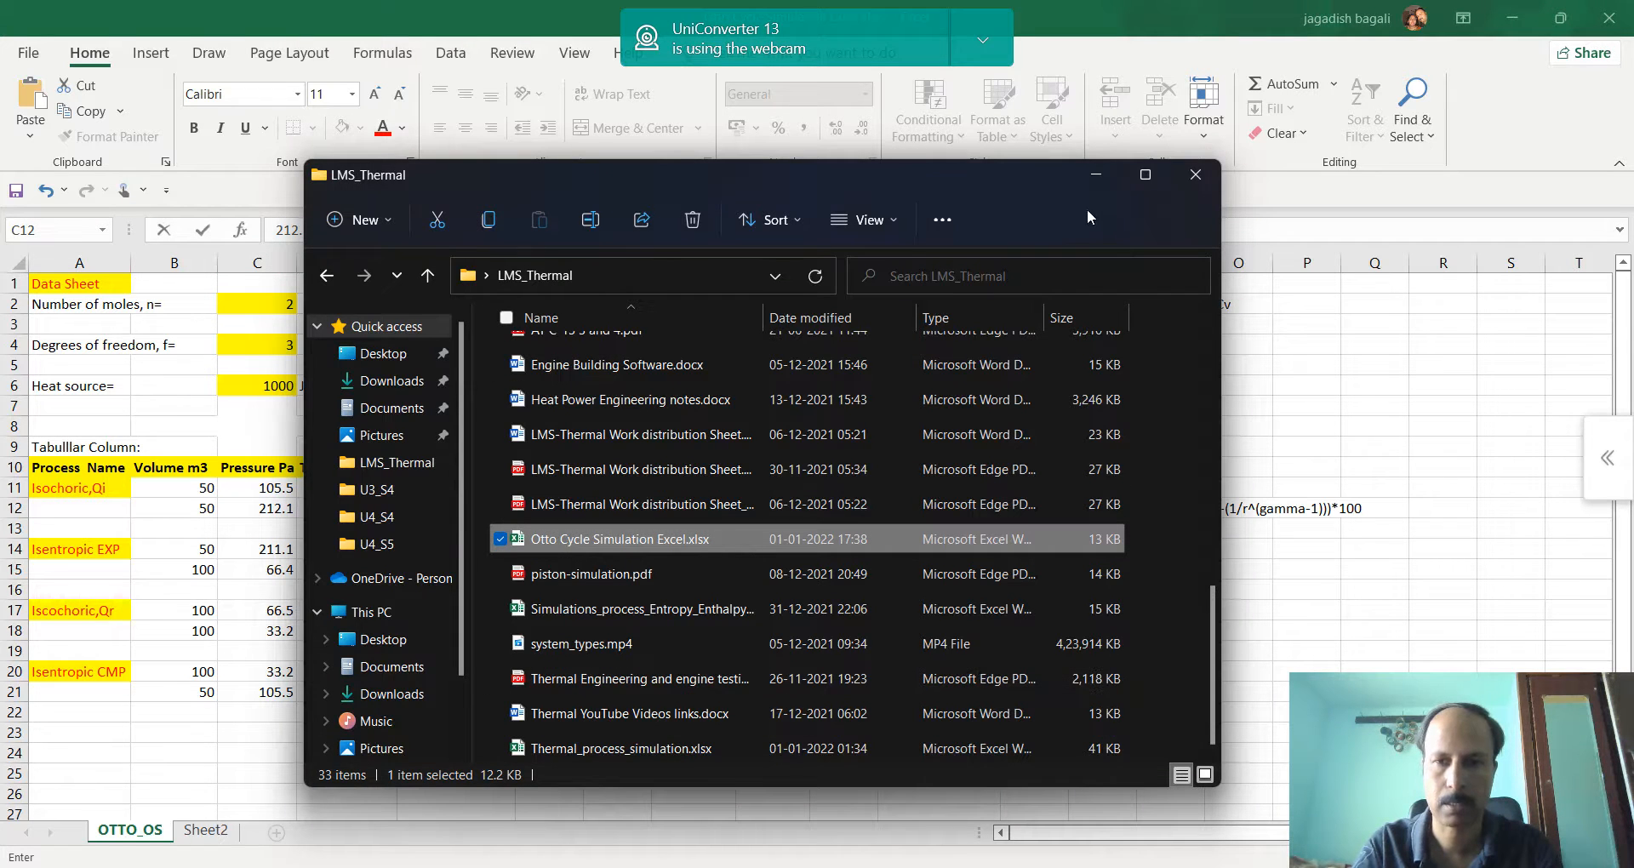
left_click(1097, 177)
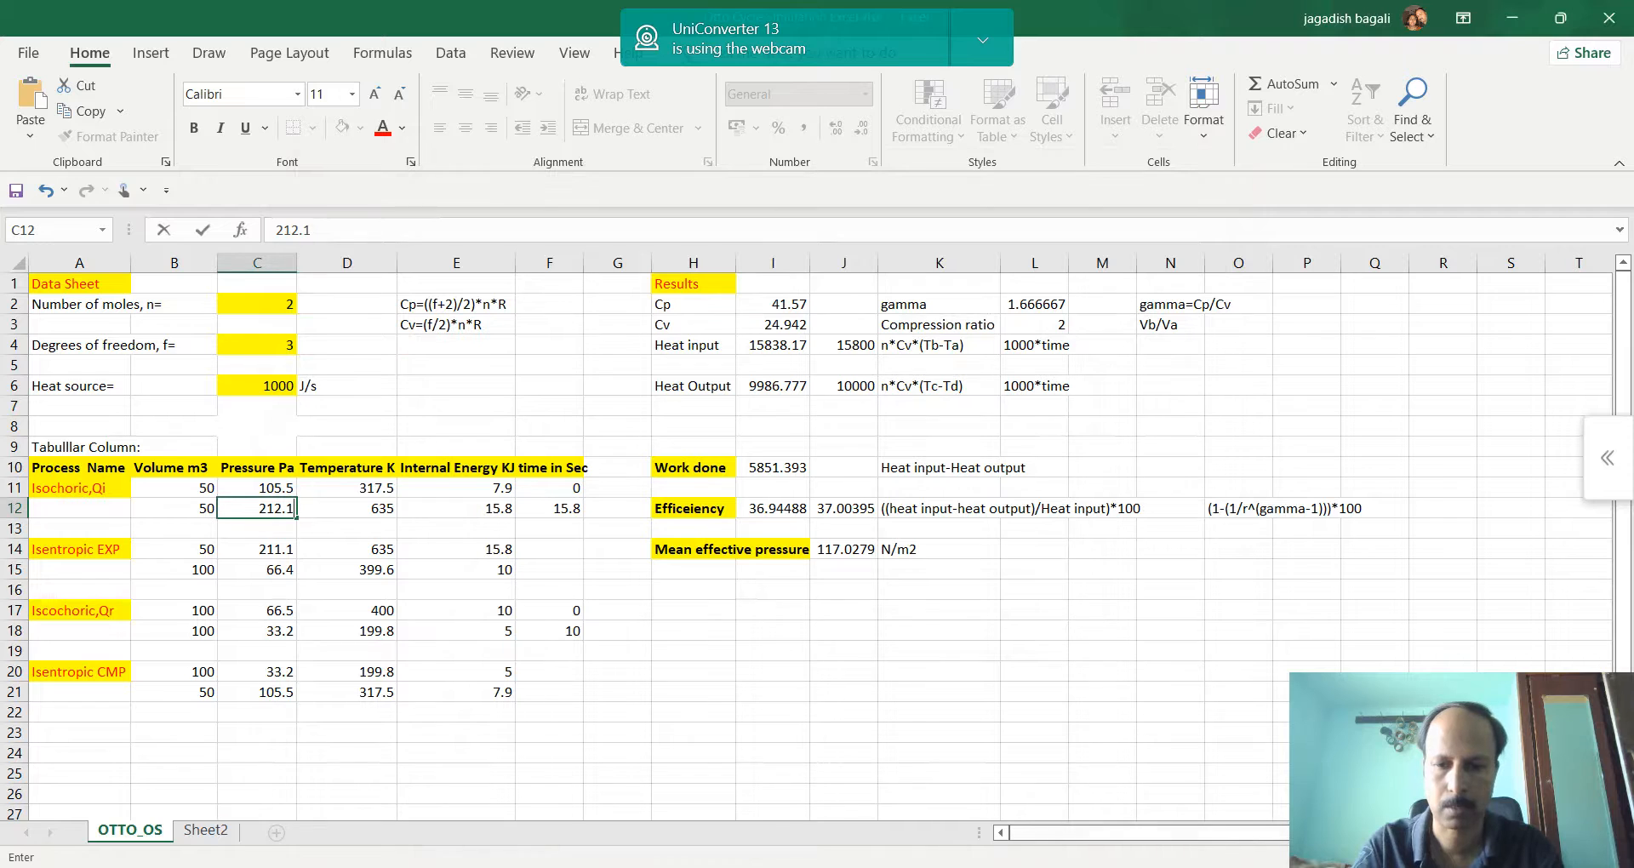
left_click(699, 866)
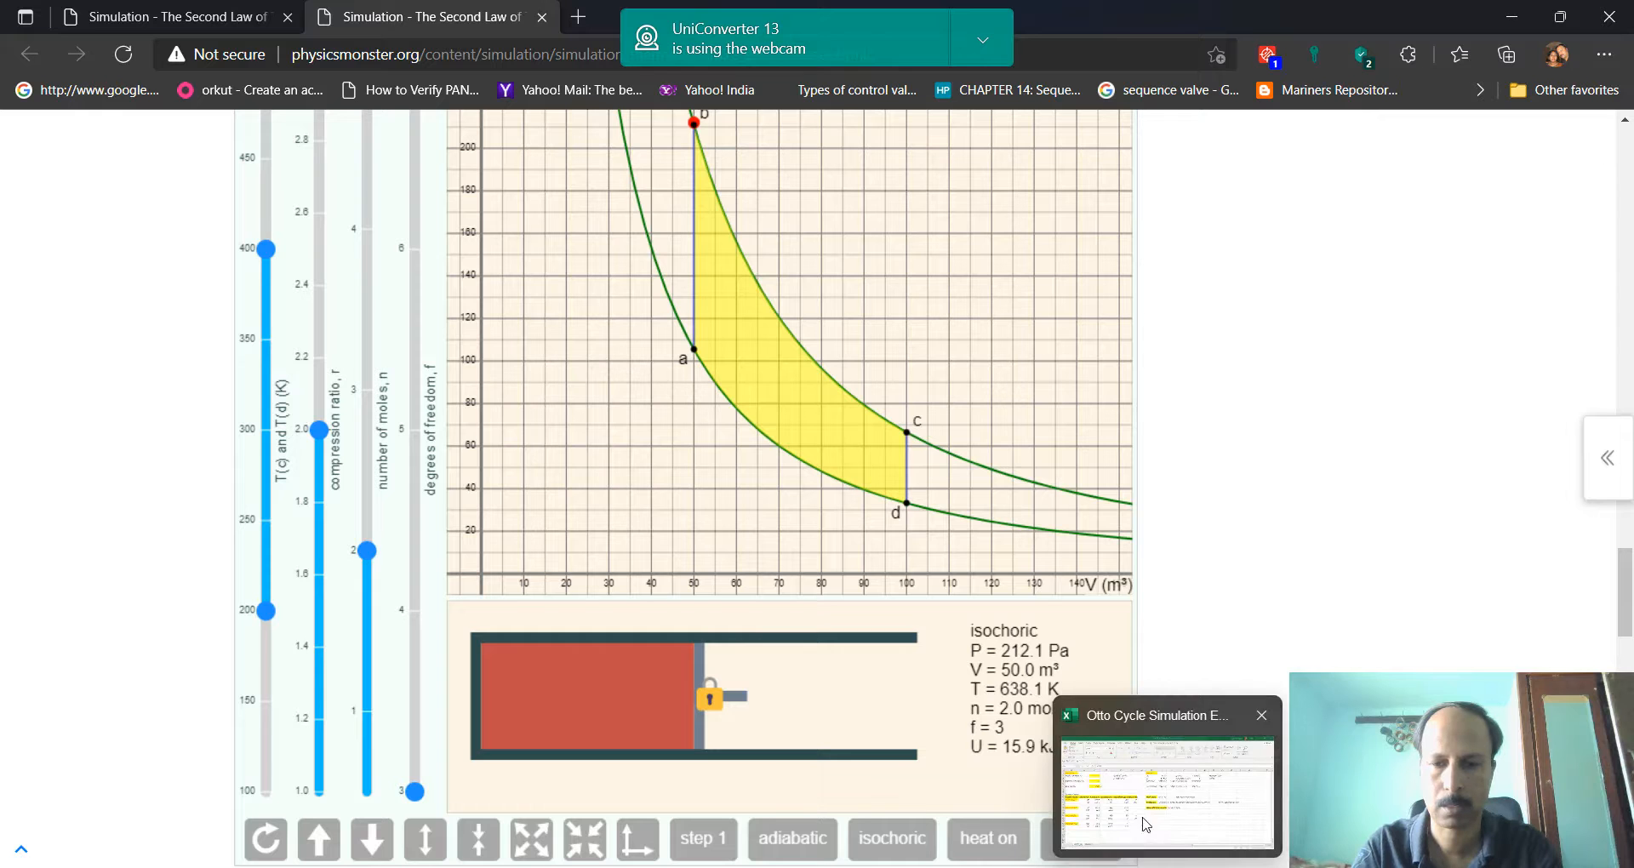
left_click(1147, 821)
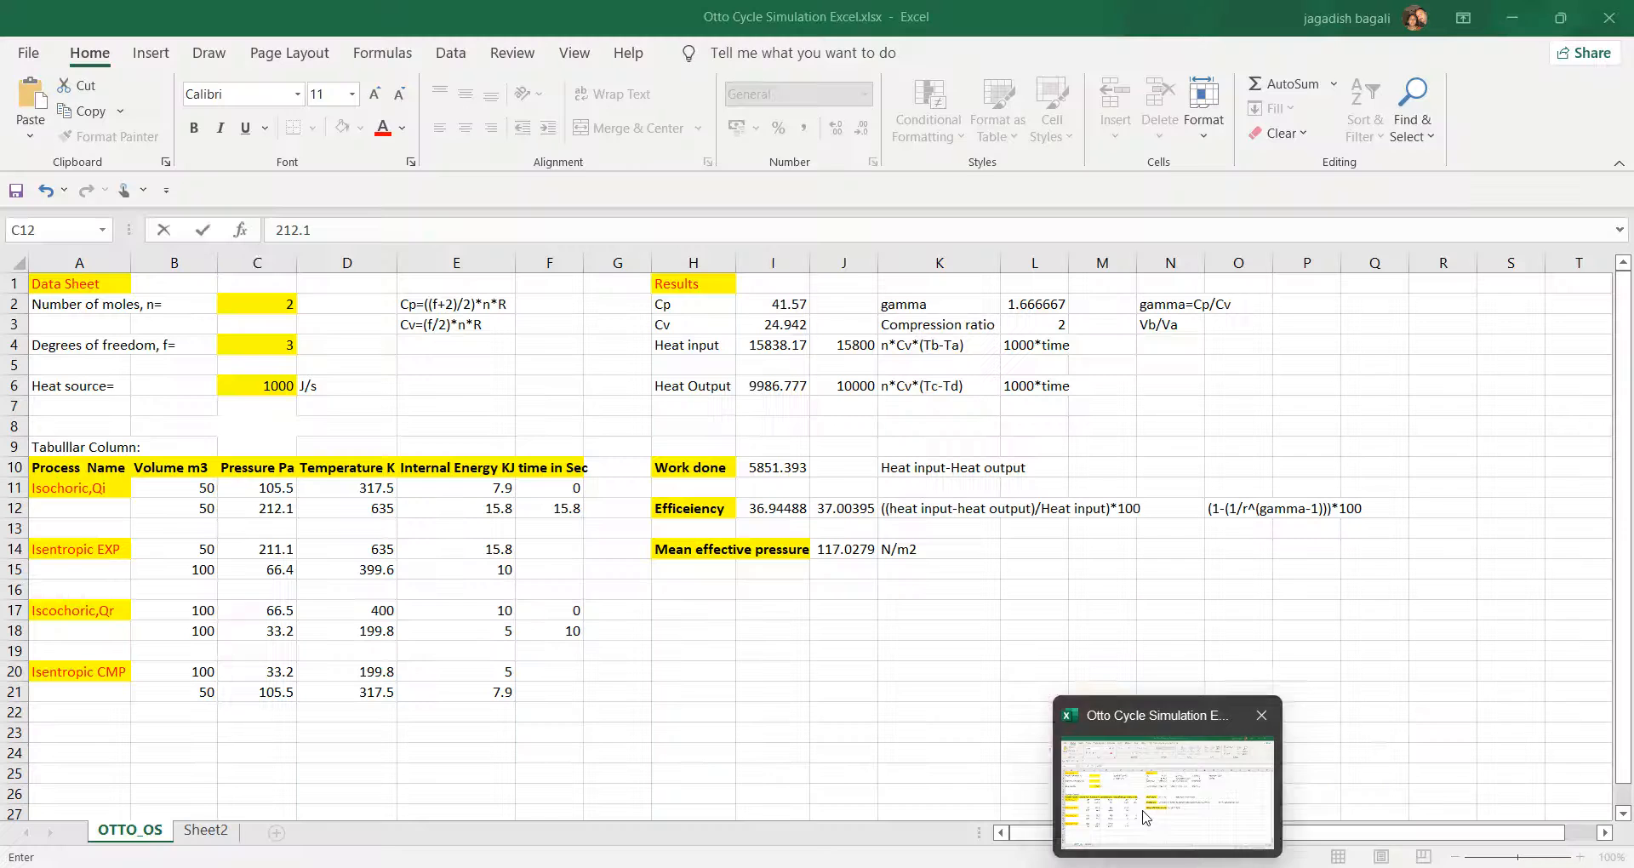
left_click(388, 508)
type("6")
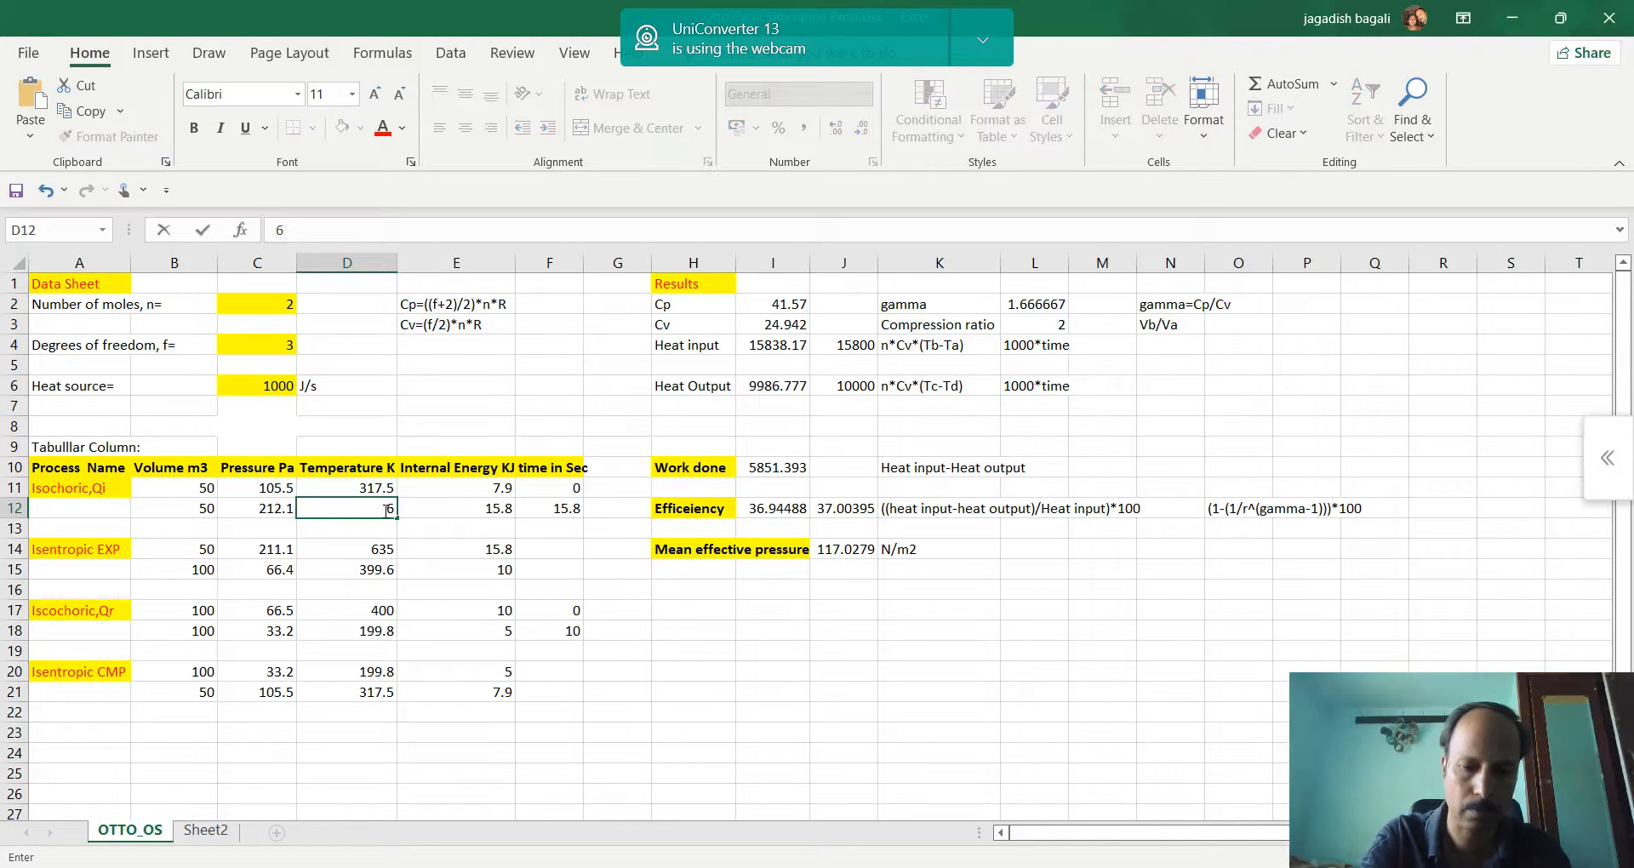
type("38.1")
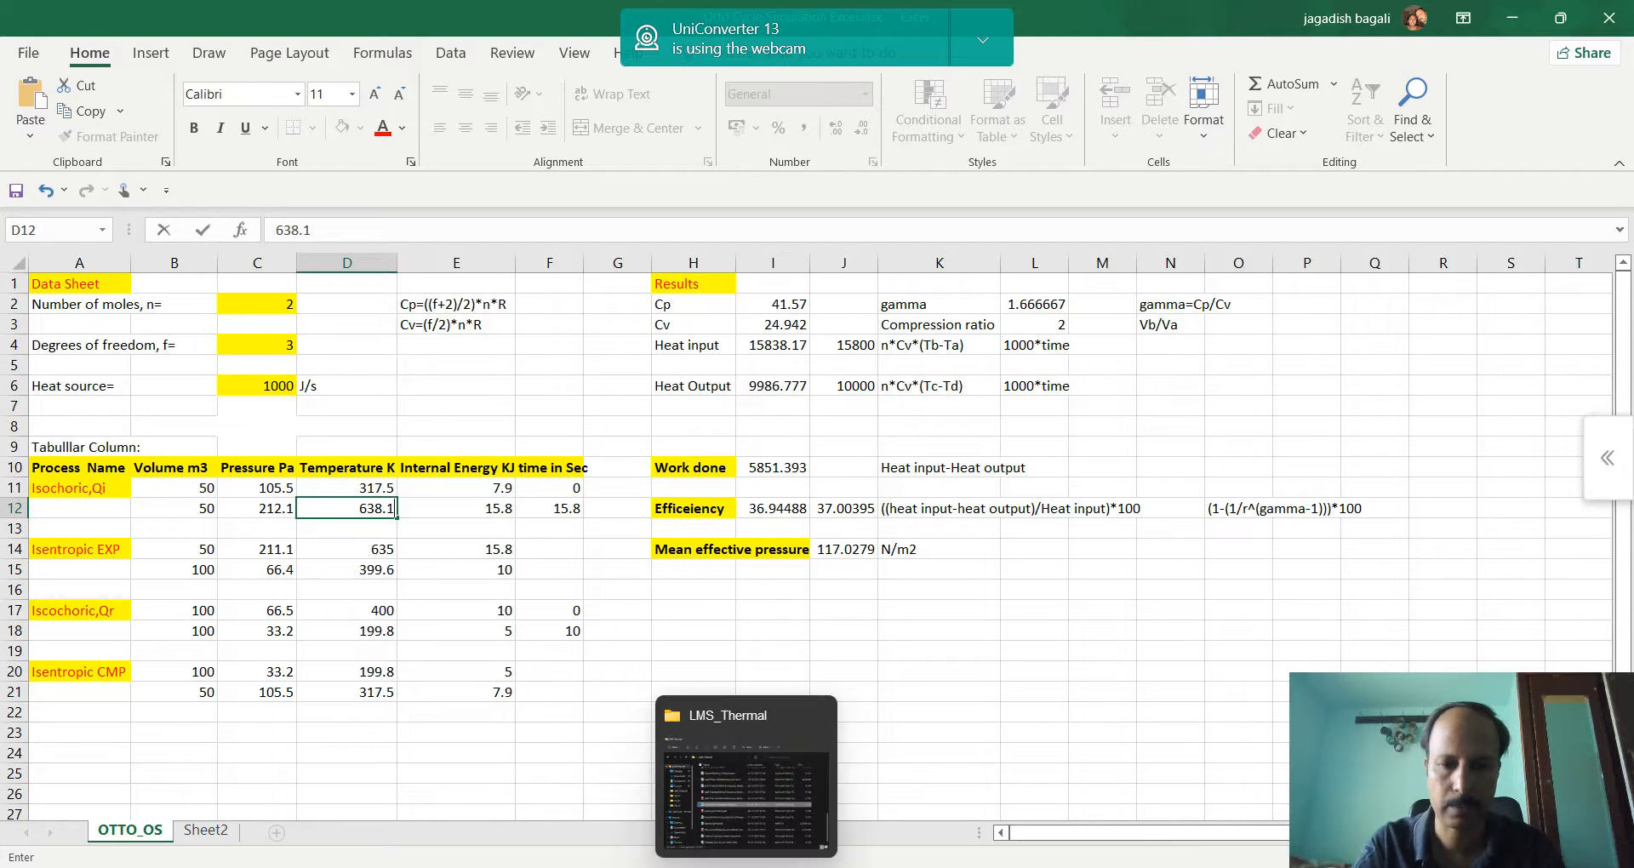
Check the internal energy at point b in the simulation and enter 15.9 in E12 of the Excel table
key("alt+Tab")
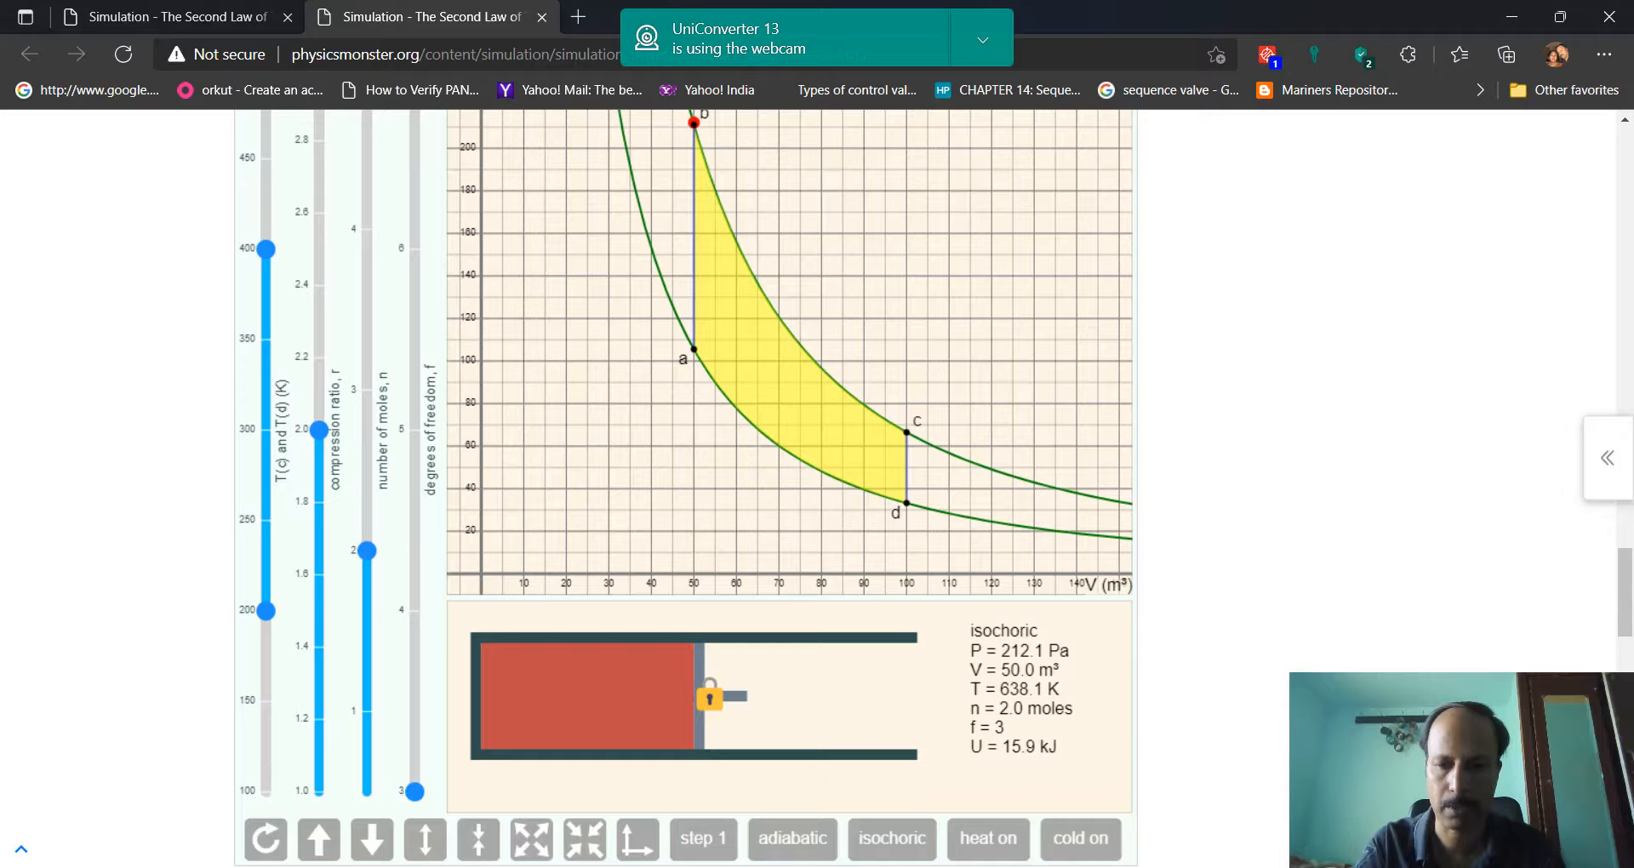
key("alt+Tab")
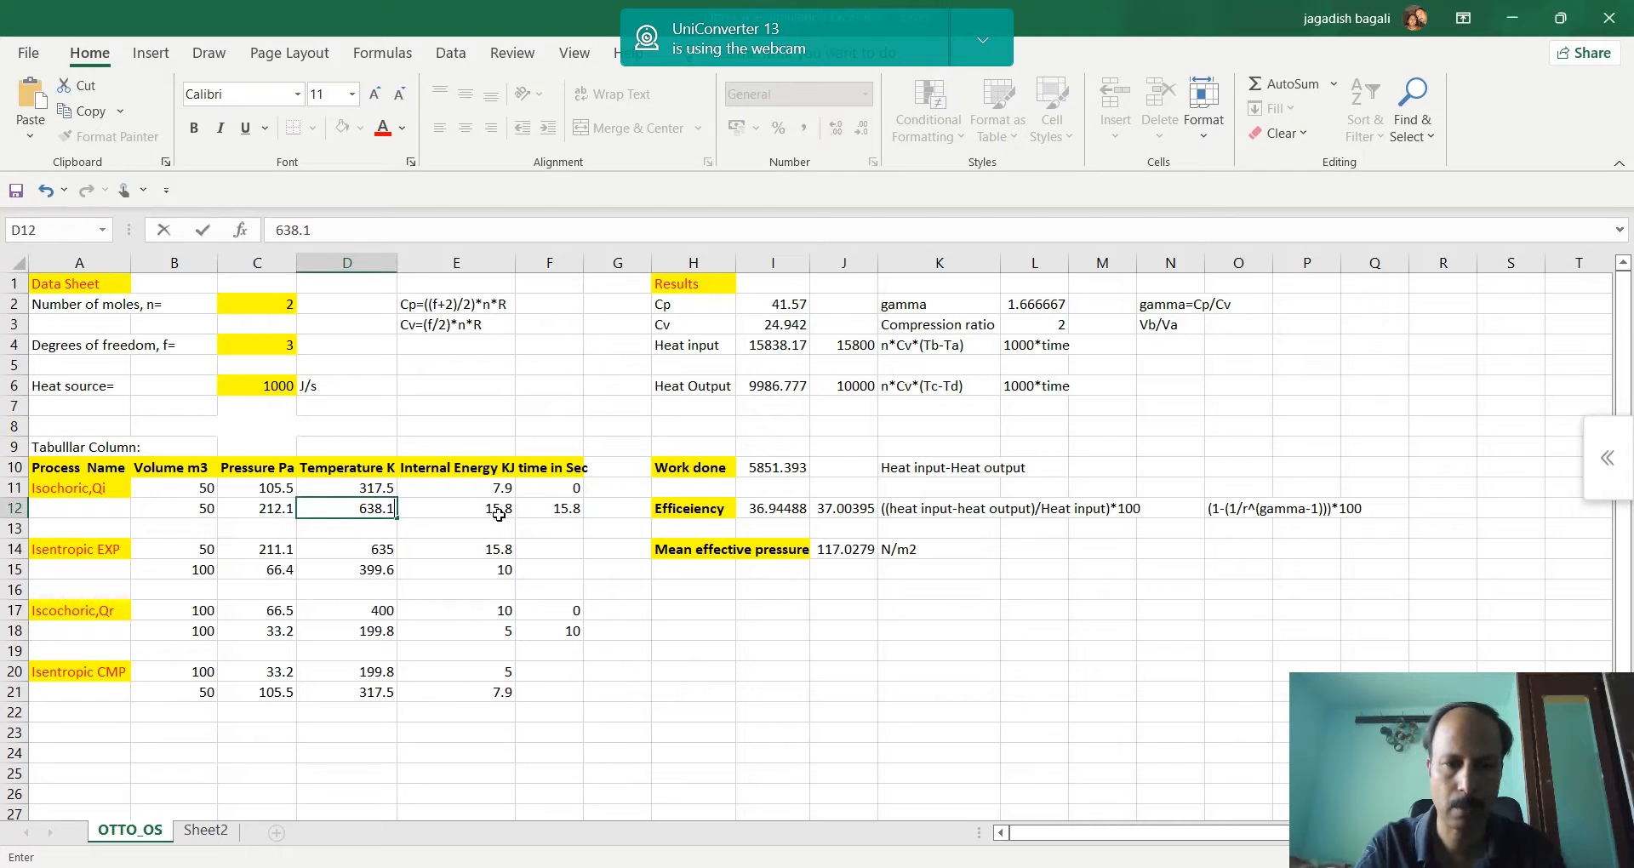
left_click(498, 515)
type("15")
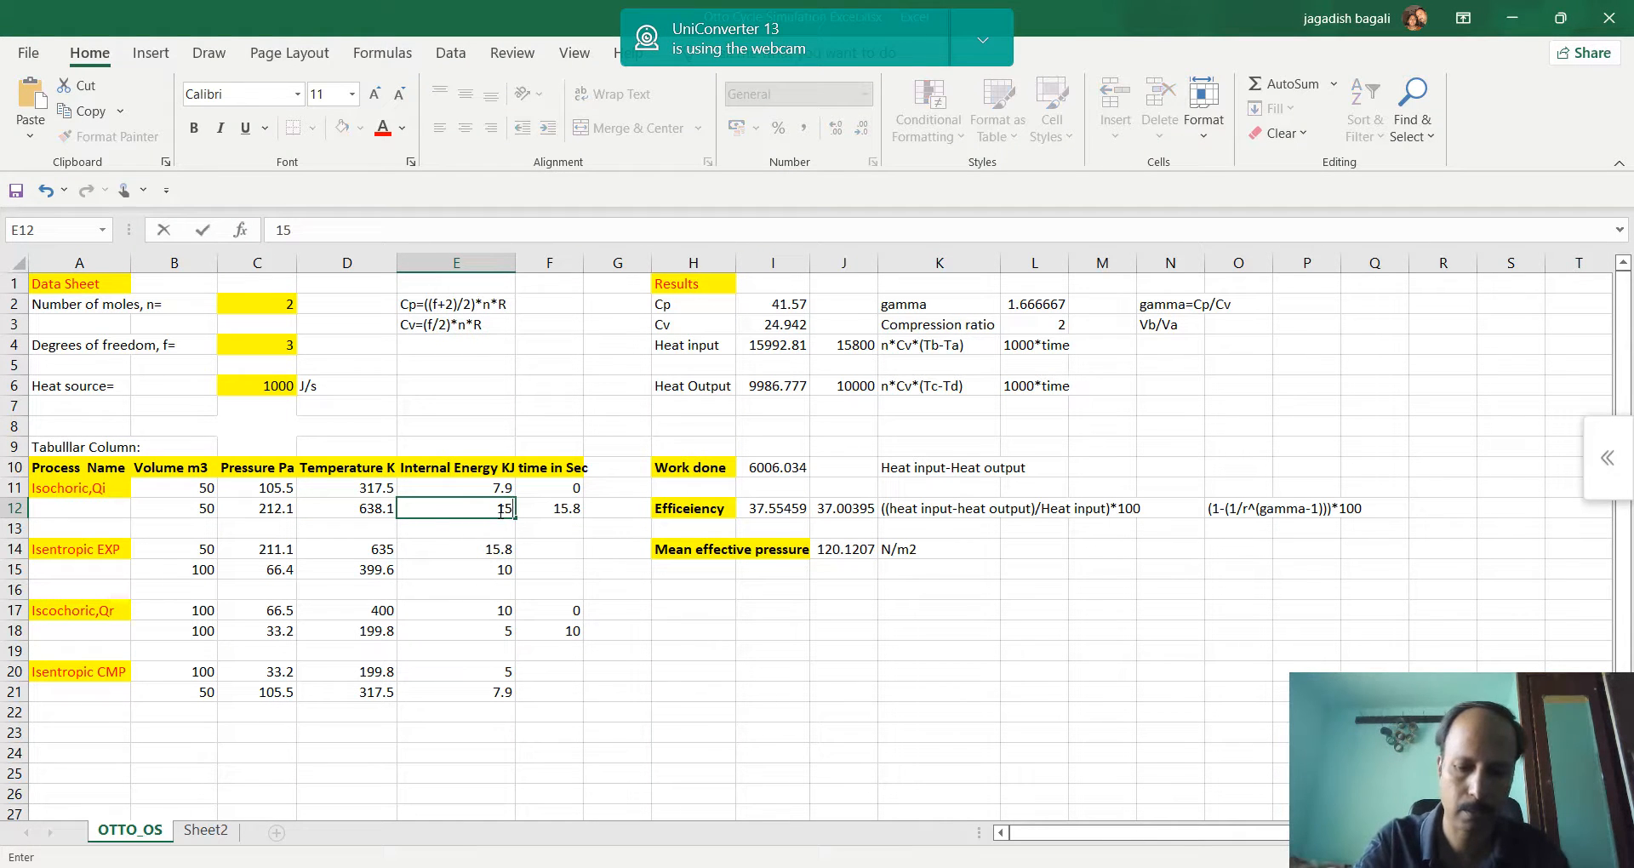
type(".9")
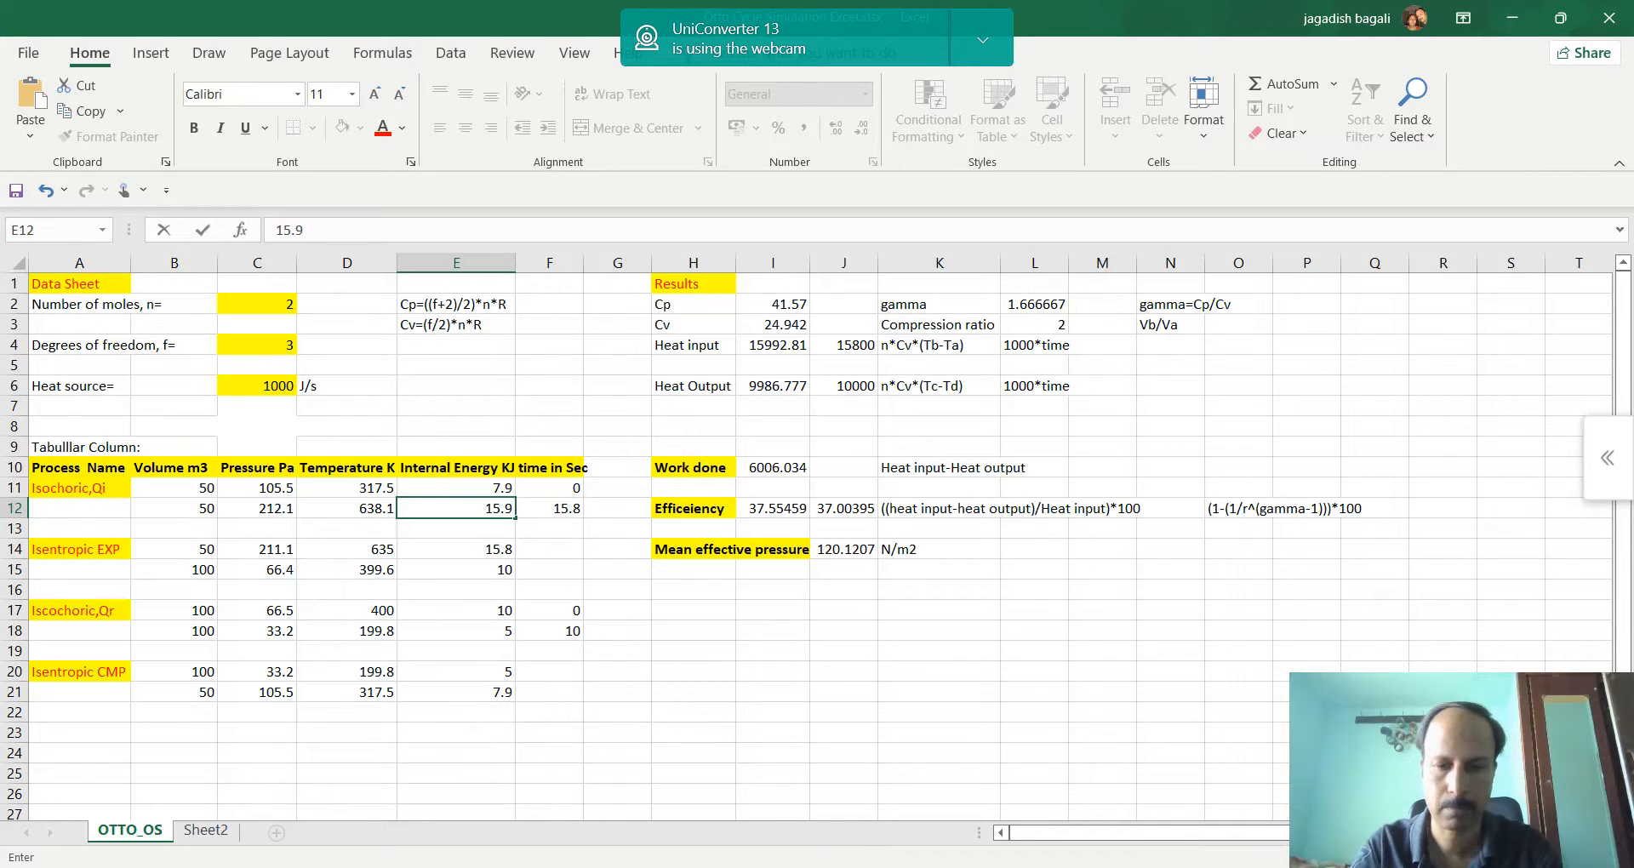
Check the simulation's timer and enter 16 seconds in F12 of the Excel table
key("alt+Tab")
scroll(909, 657, "up", 3)
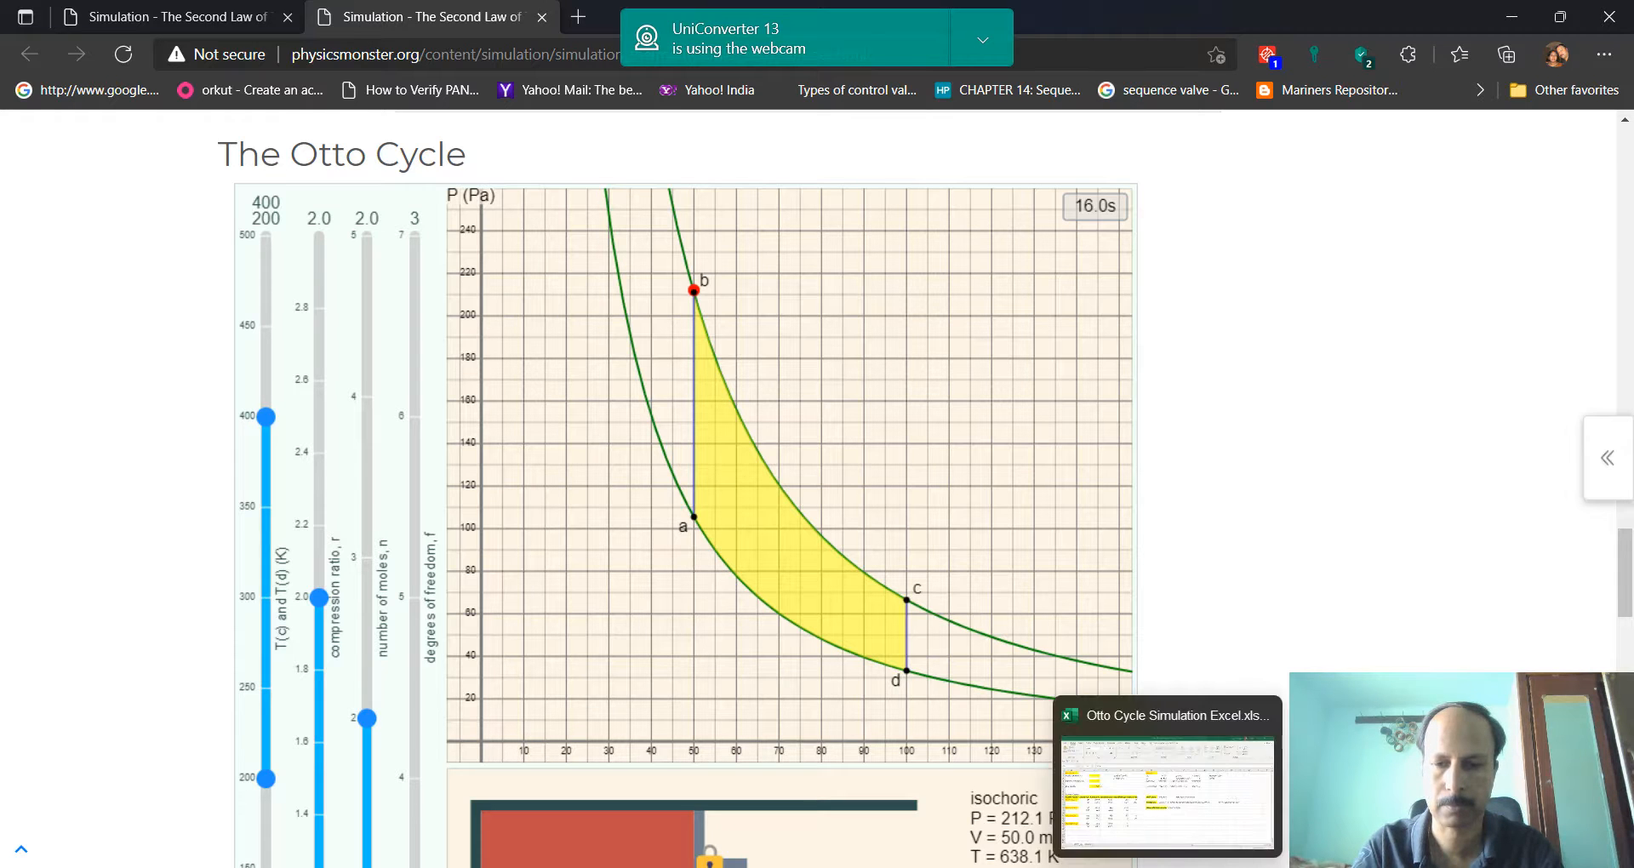
left_click(1153, 817)
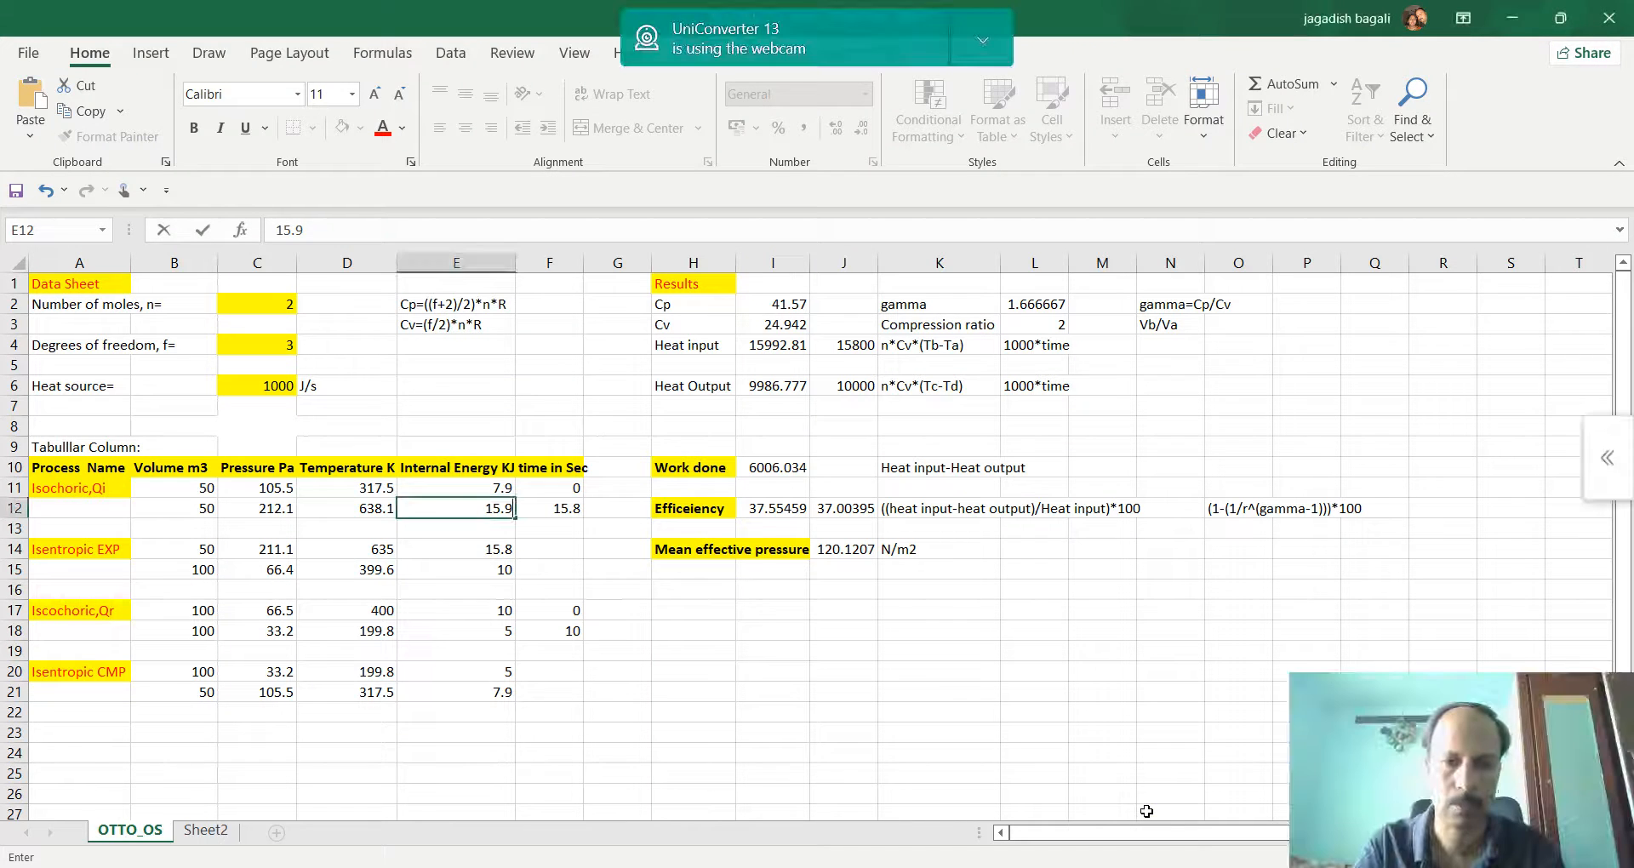
left_click(570, 508)
type("16")
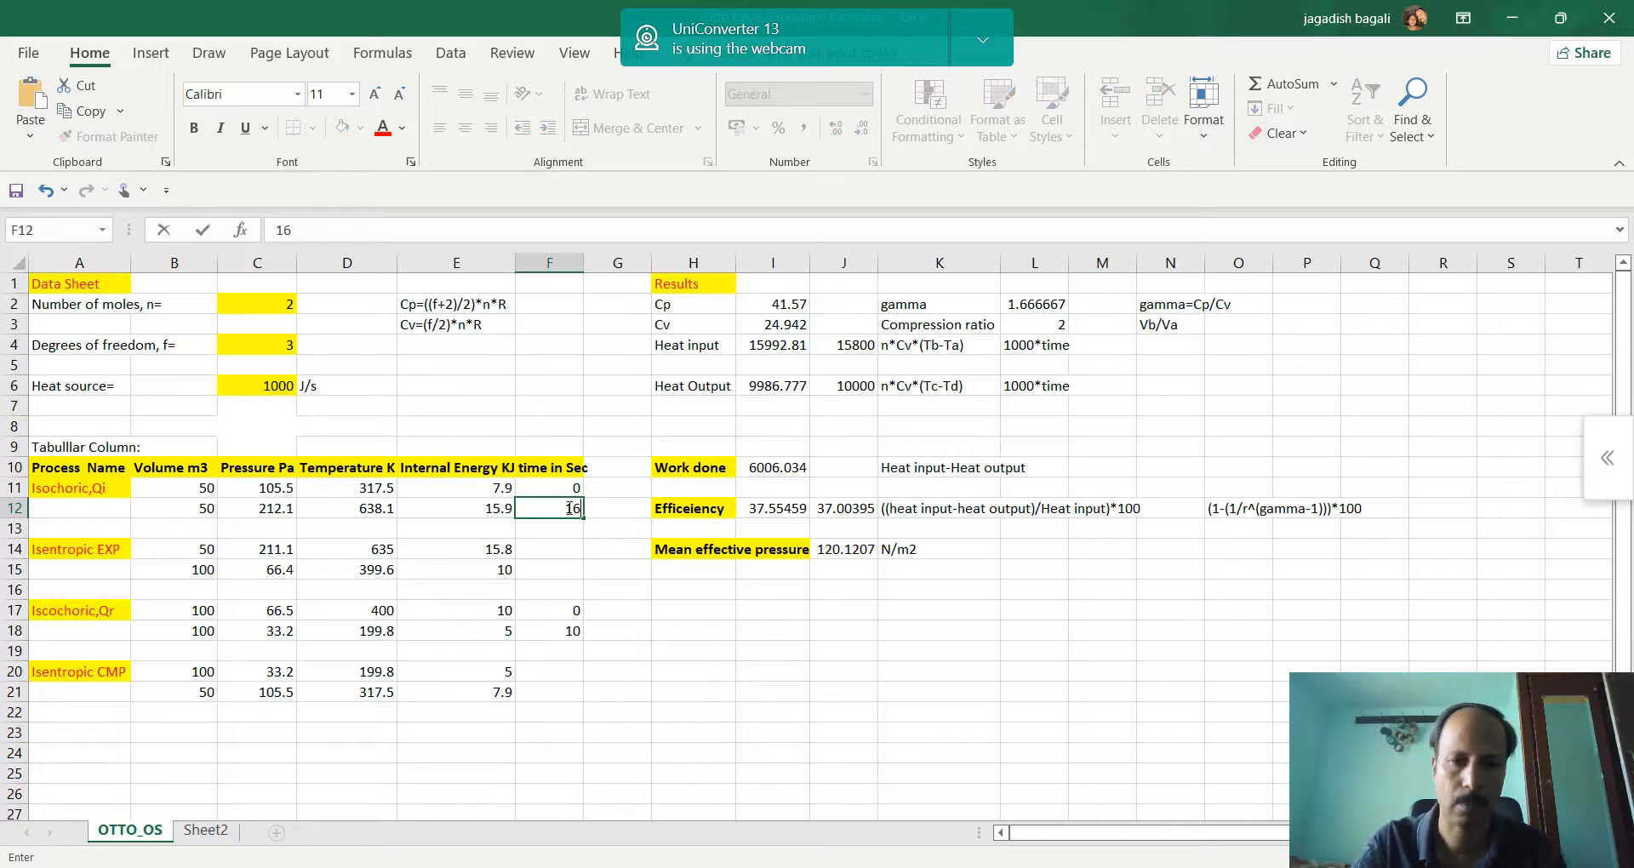
key("Return")
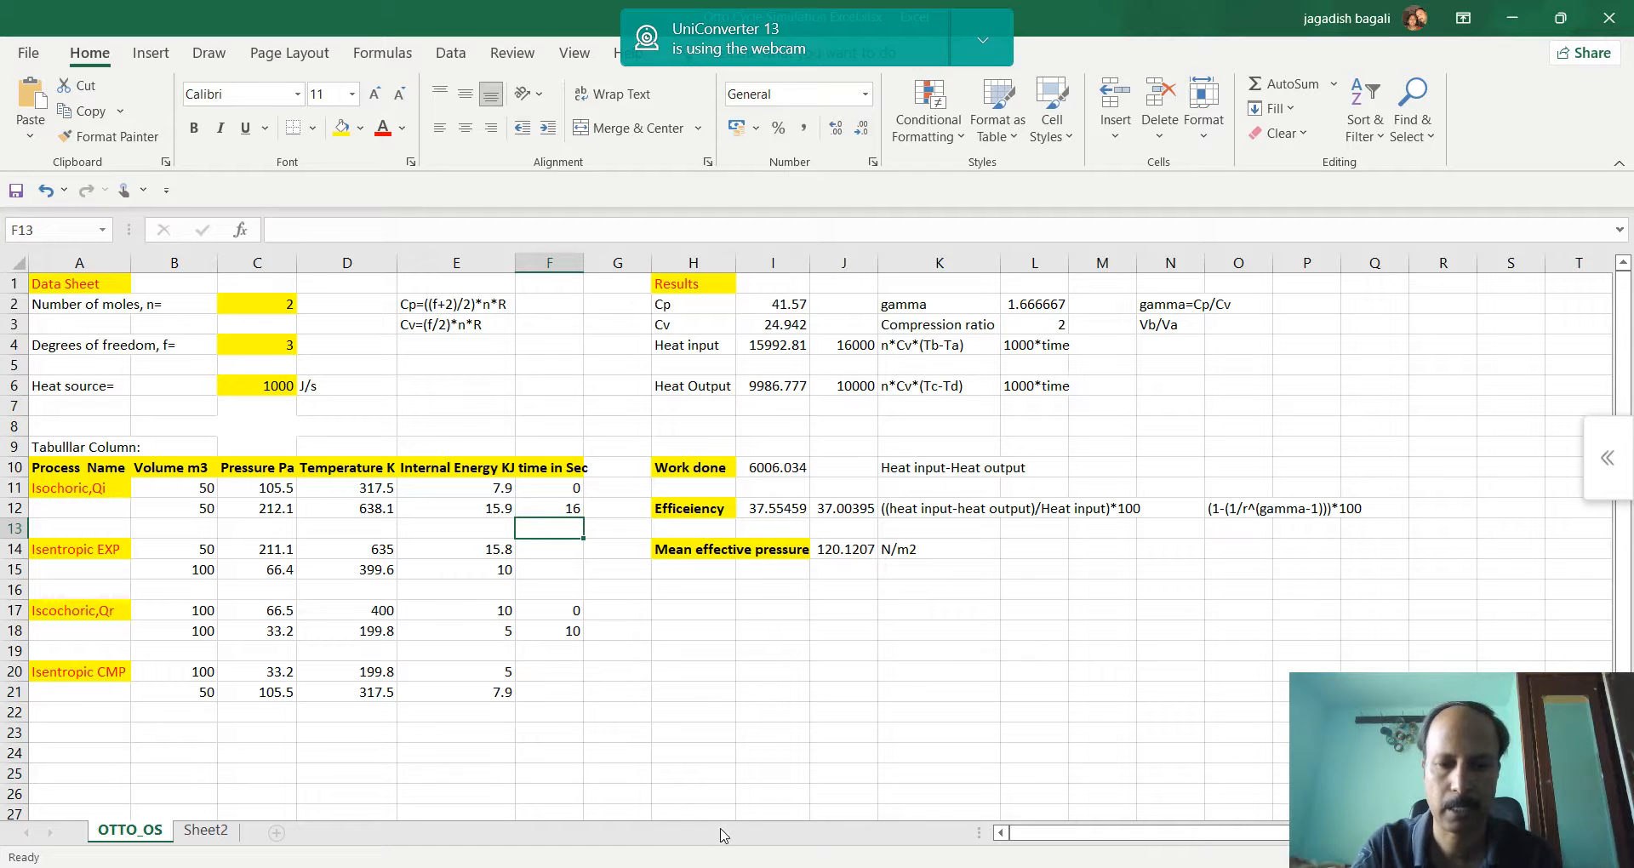
Switch back to the Otto cycle simulation in the browser and reset it to starting point a
left_click(755, 866)
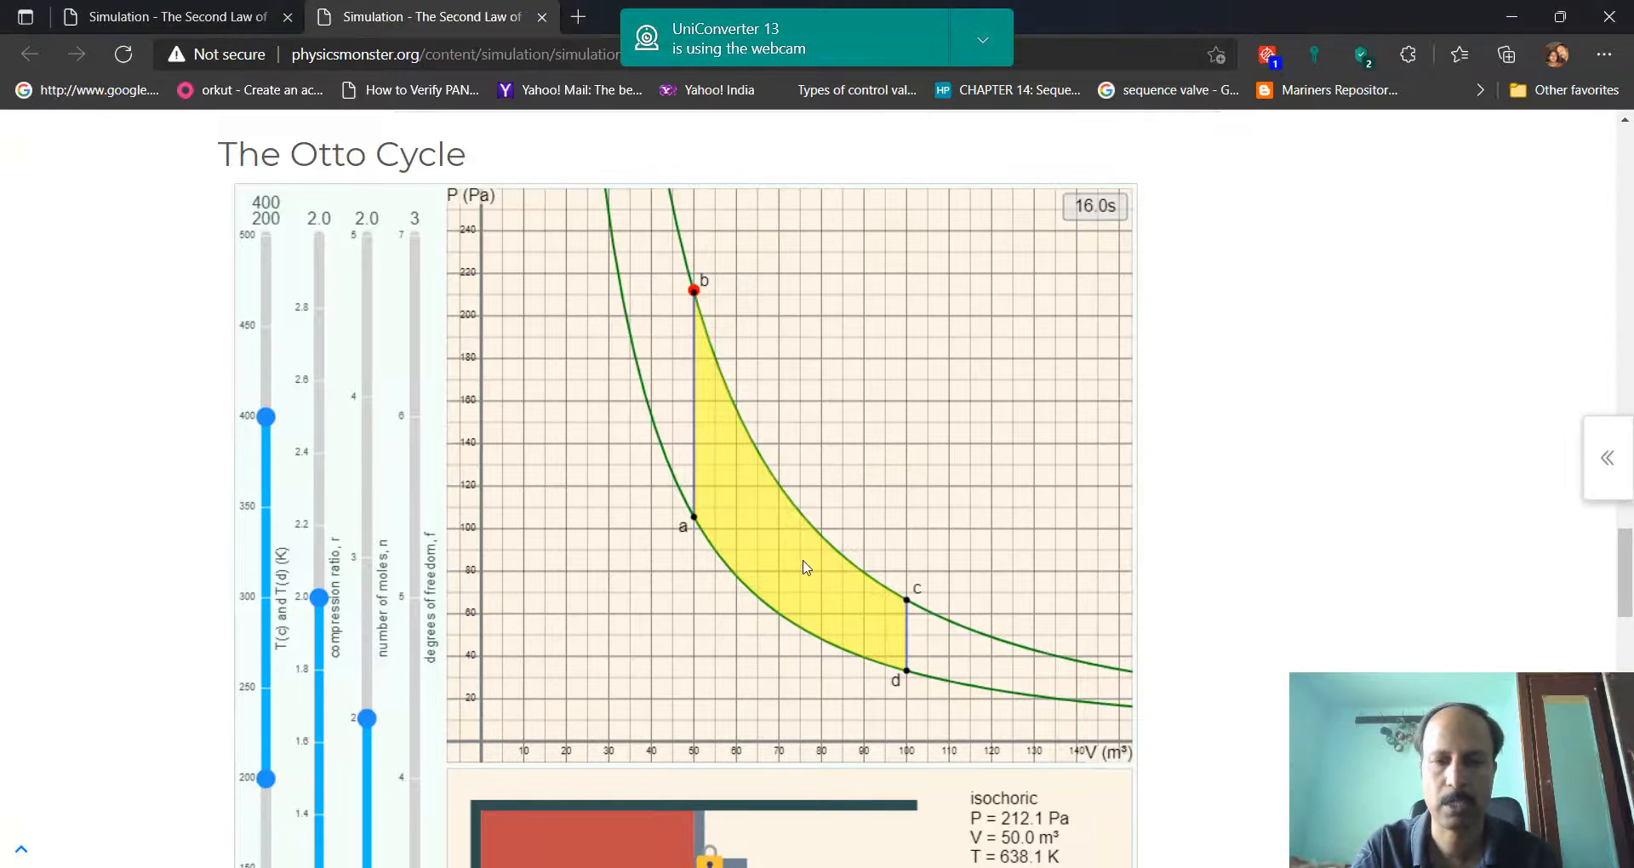
scroll(805, 566, "down", 1)
scroll(806, 567, "down", 1)
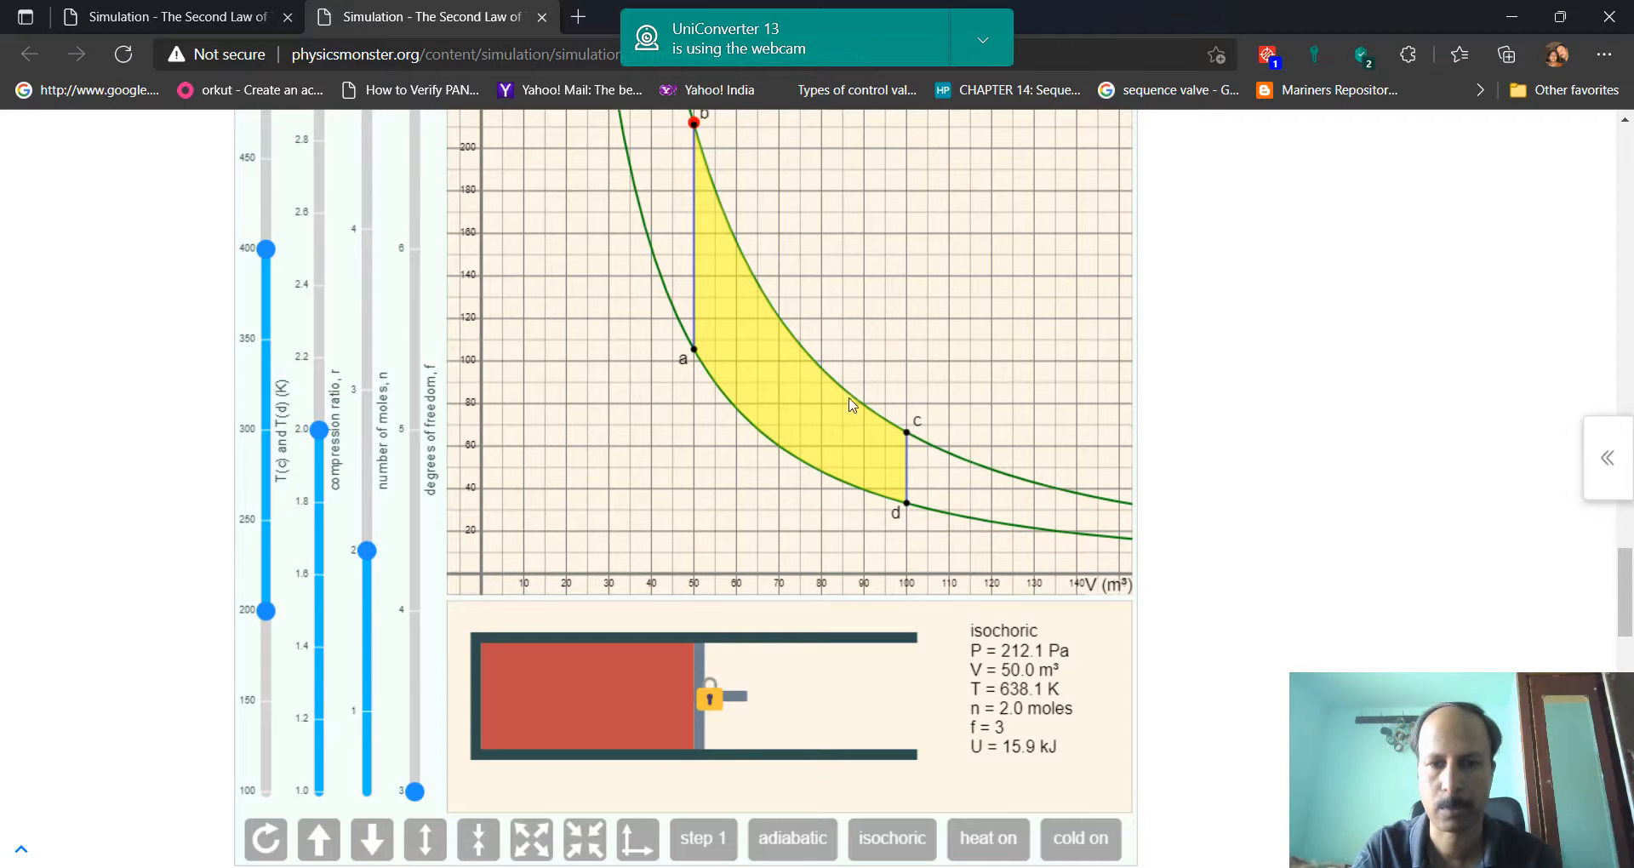
scroll(839, 380, "down", 1)
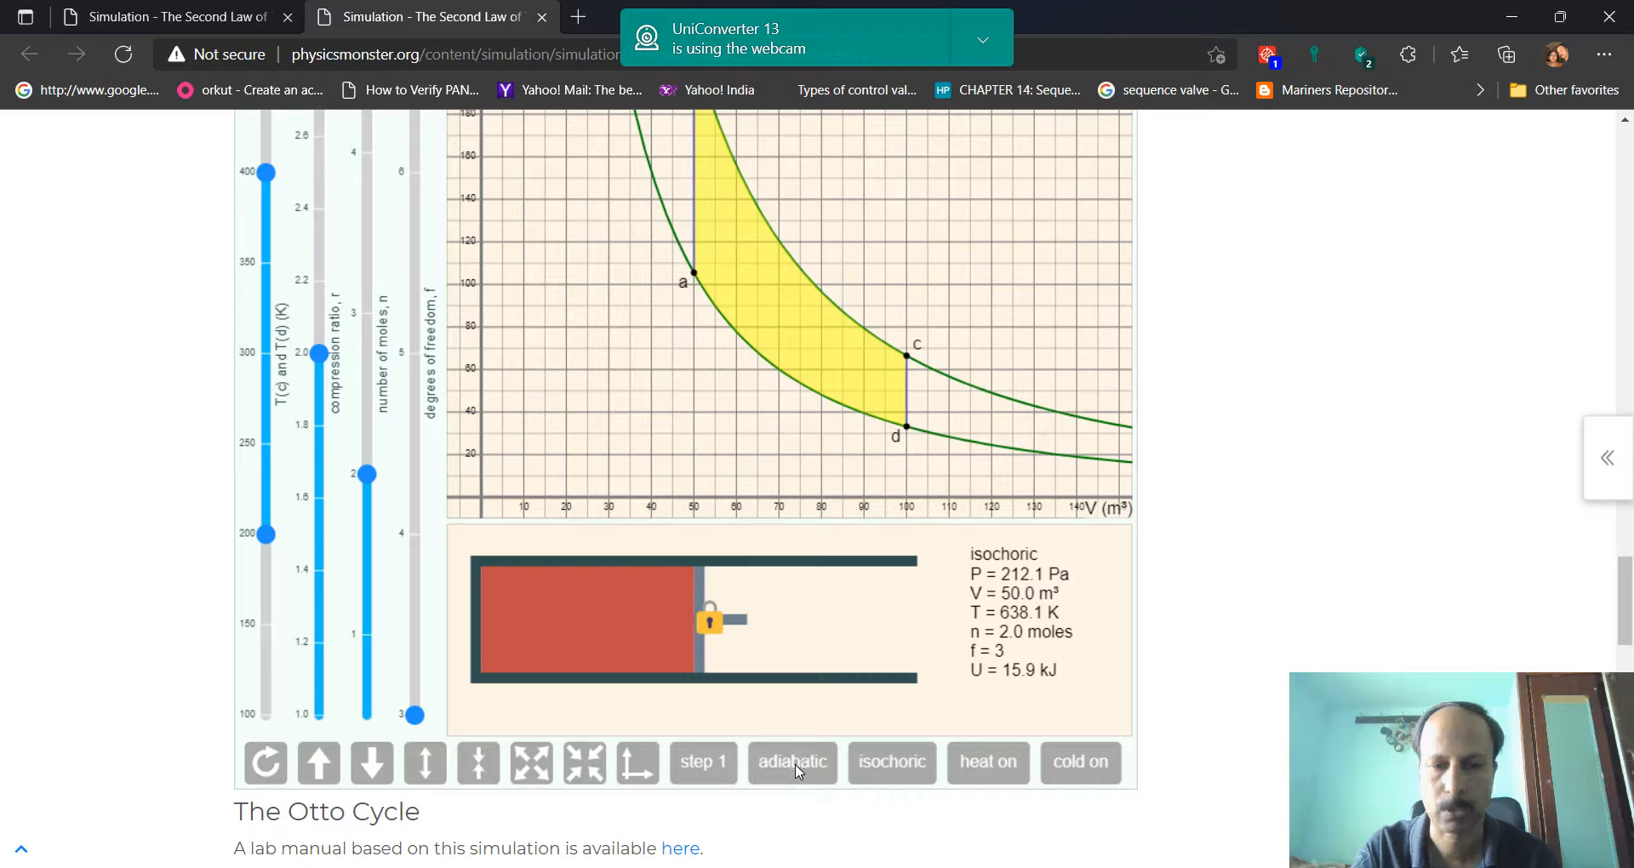
left_click(267, 762)
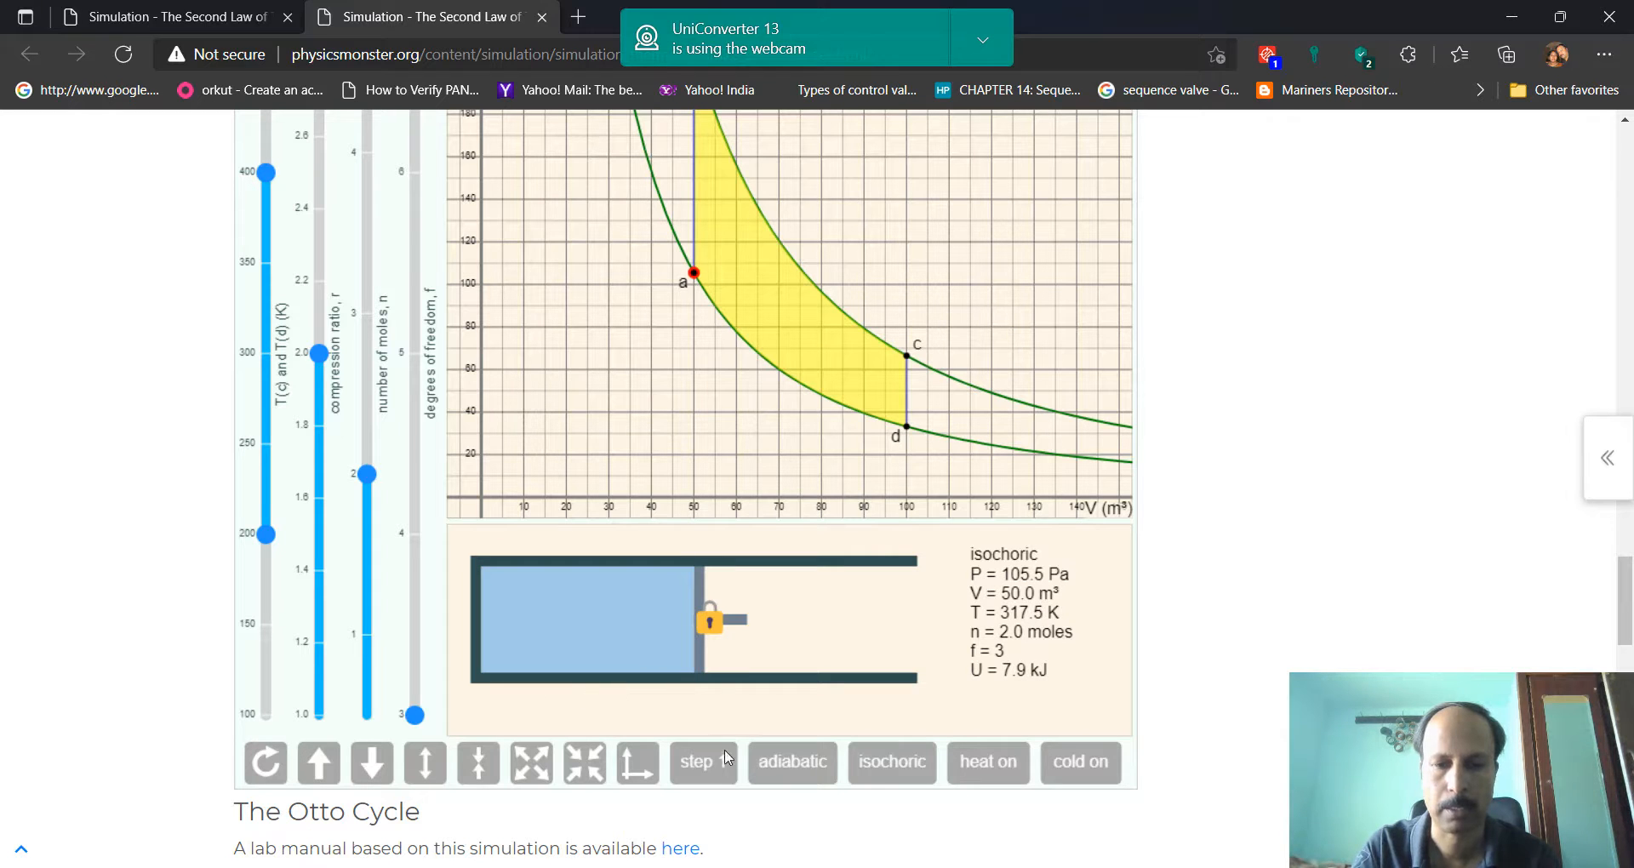
Try a small adiabatic piston movement from point a and run the automatic step 1 isochoric heating to point b
left_click(808, 765)
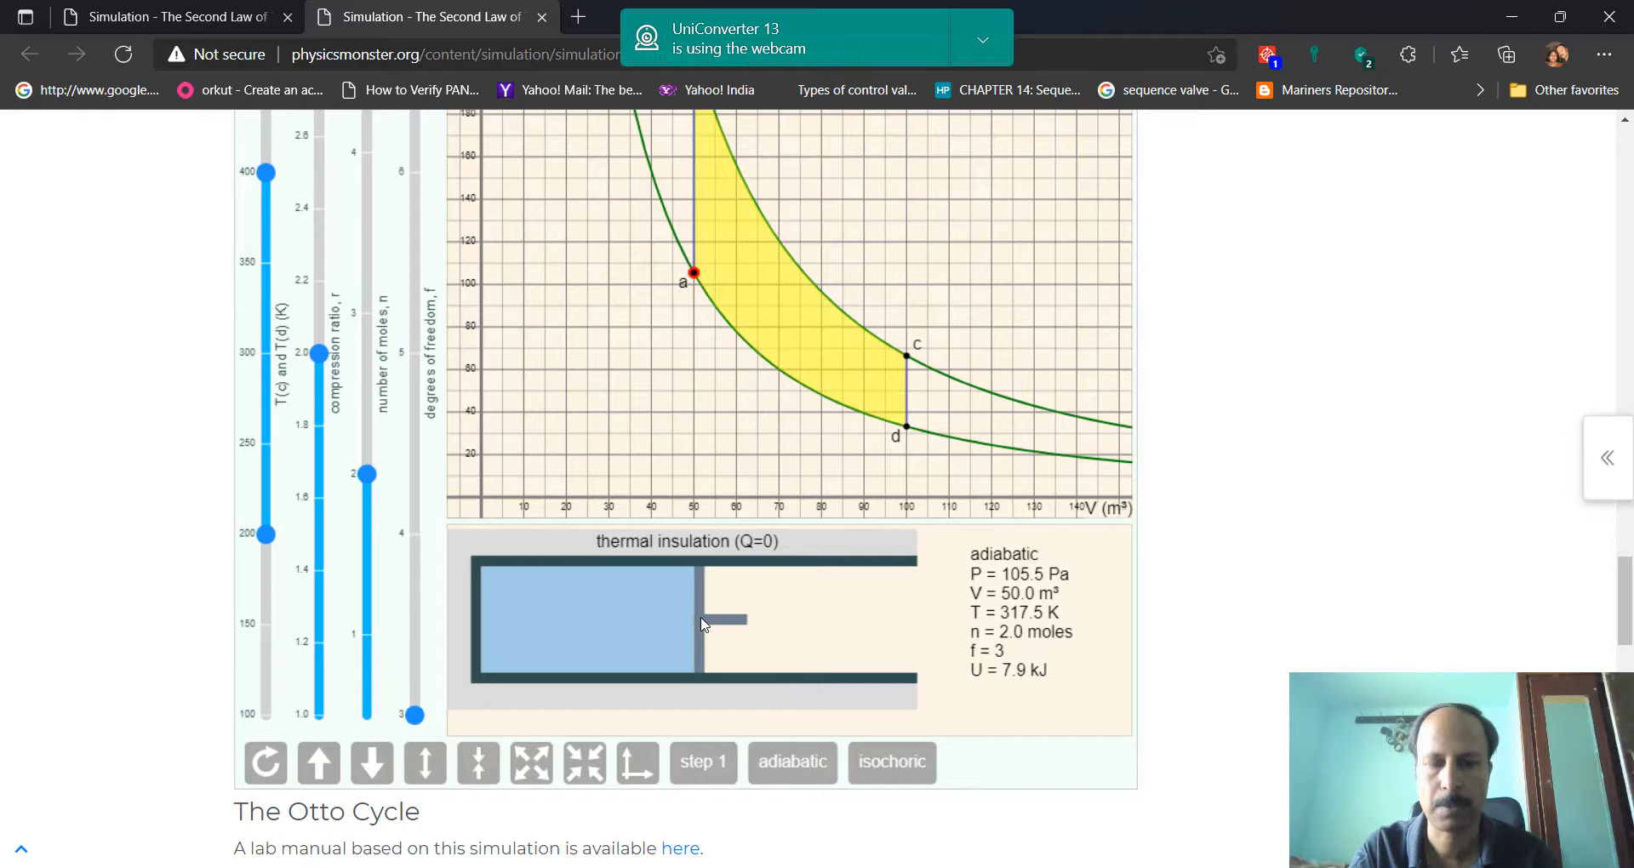
mouse_move(703, 625)
left_mouse_down()
mouse_move(814, 642)
mouse_move(703, 627)
left_mouse_up()
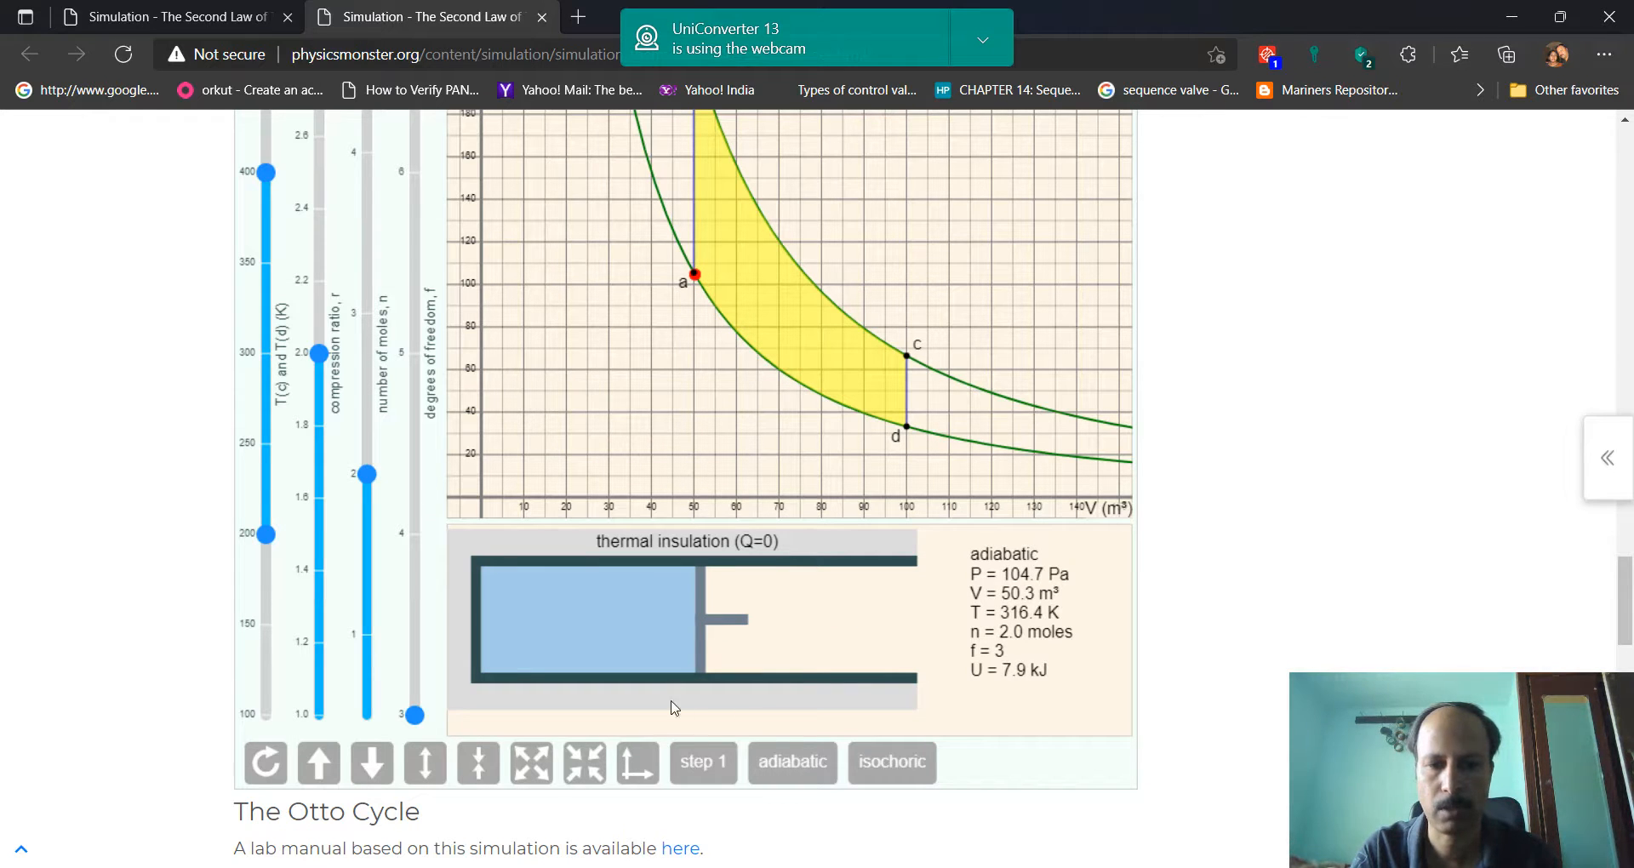
left_click(699, 762)
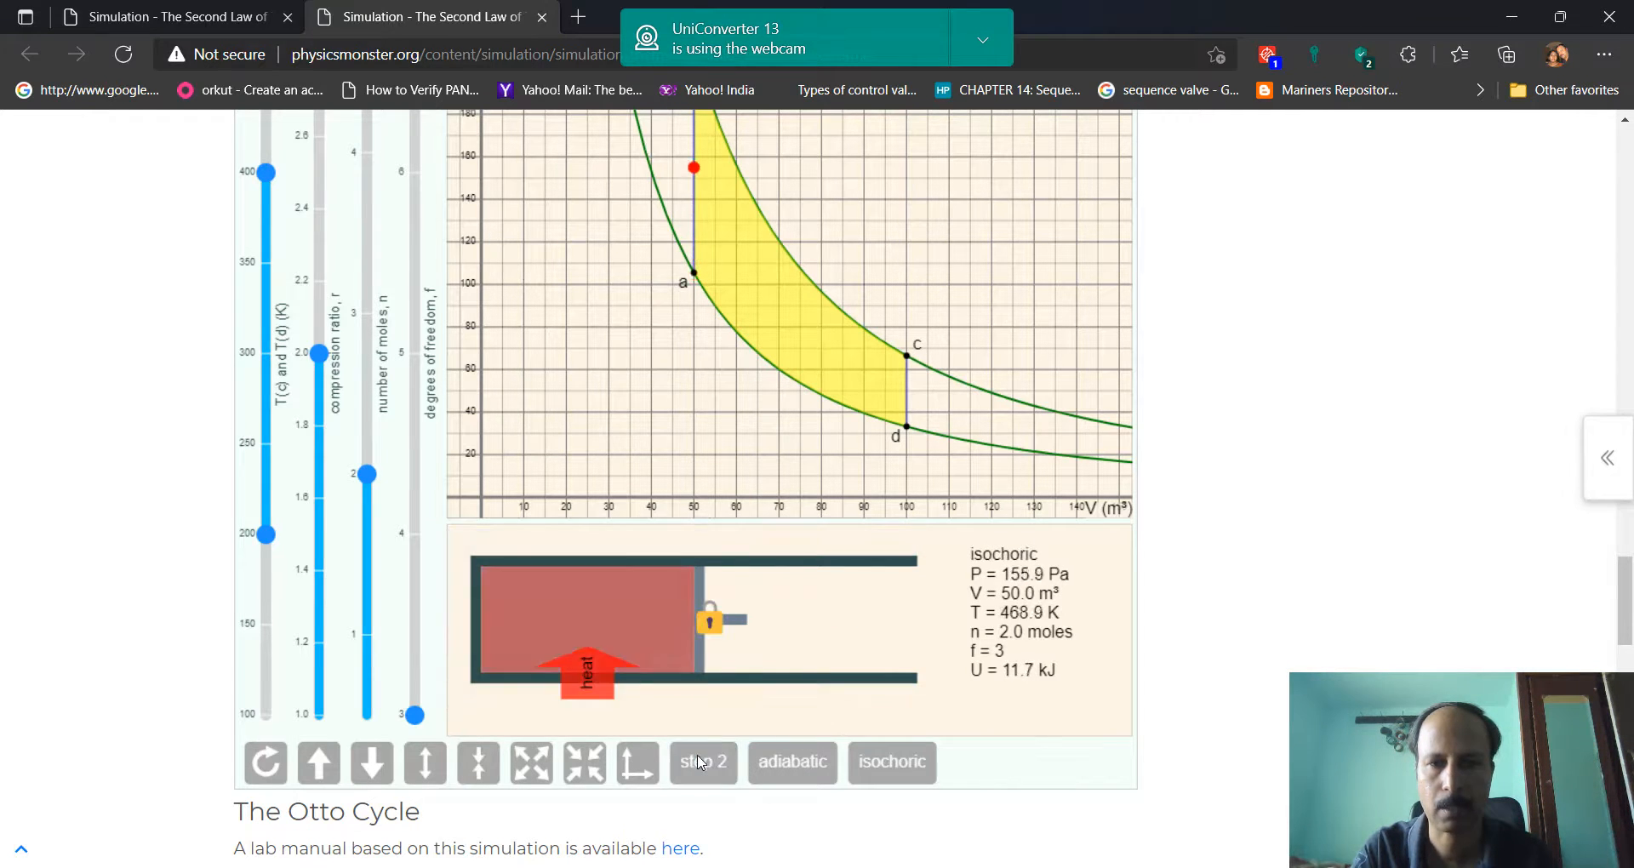
scroll(698, 762, "up", 1)
scroll(699, 762, "up", 1)
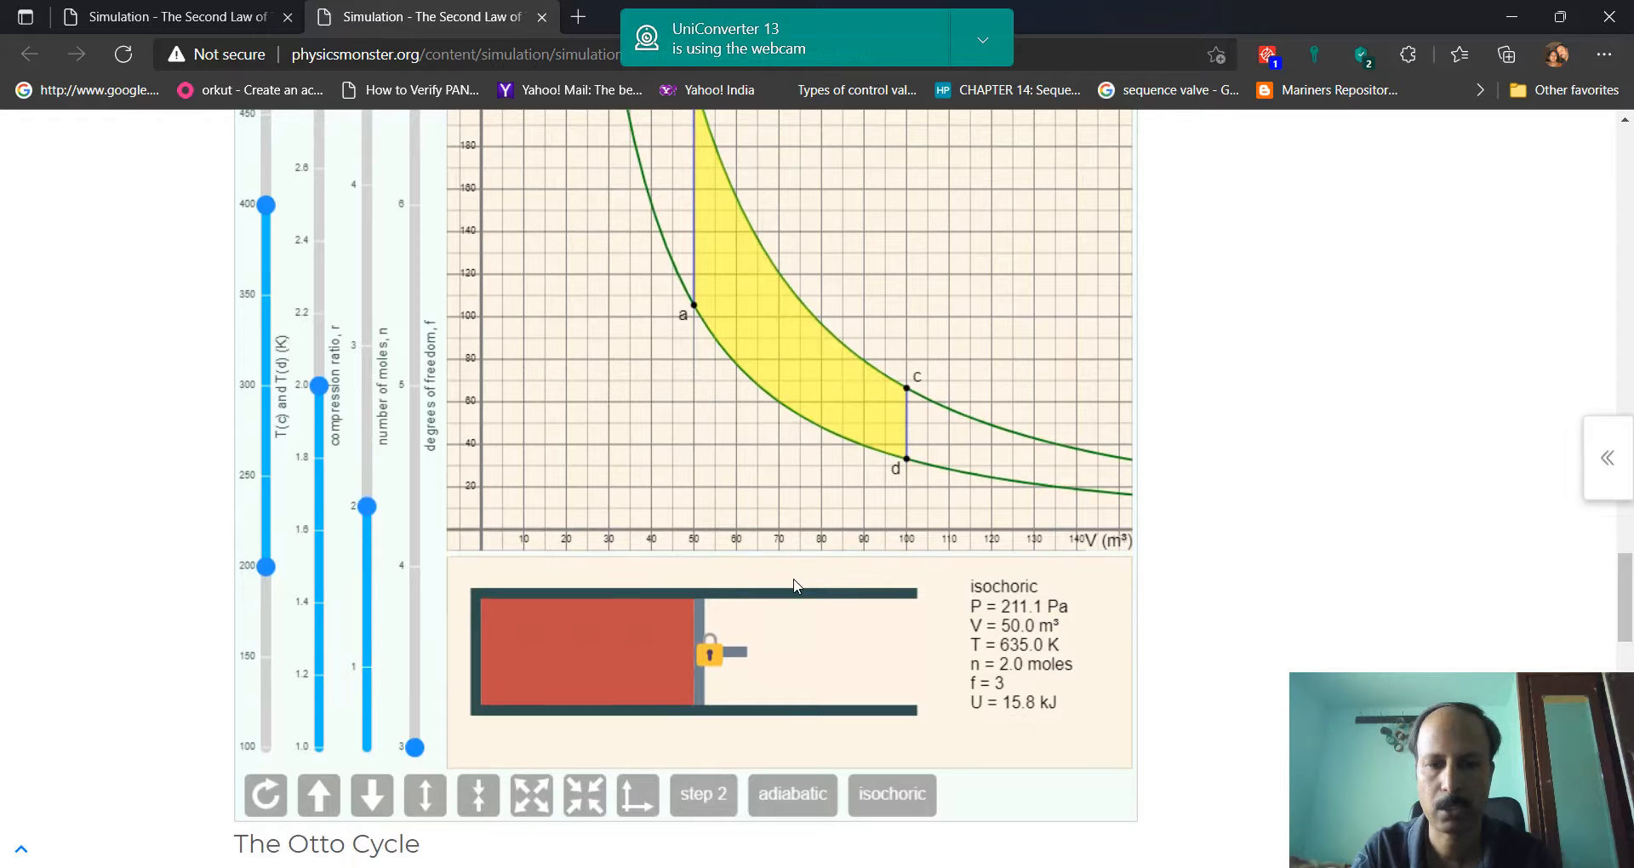
Set the process to adiabatic and expand the gas from point b to about 99.8 m³ near point c
left_click(782, 798)
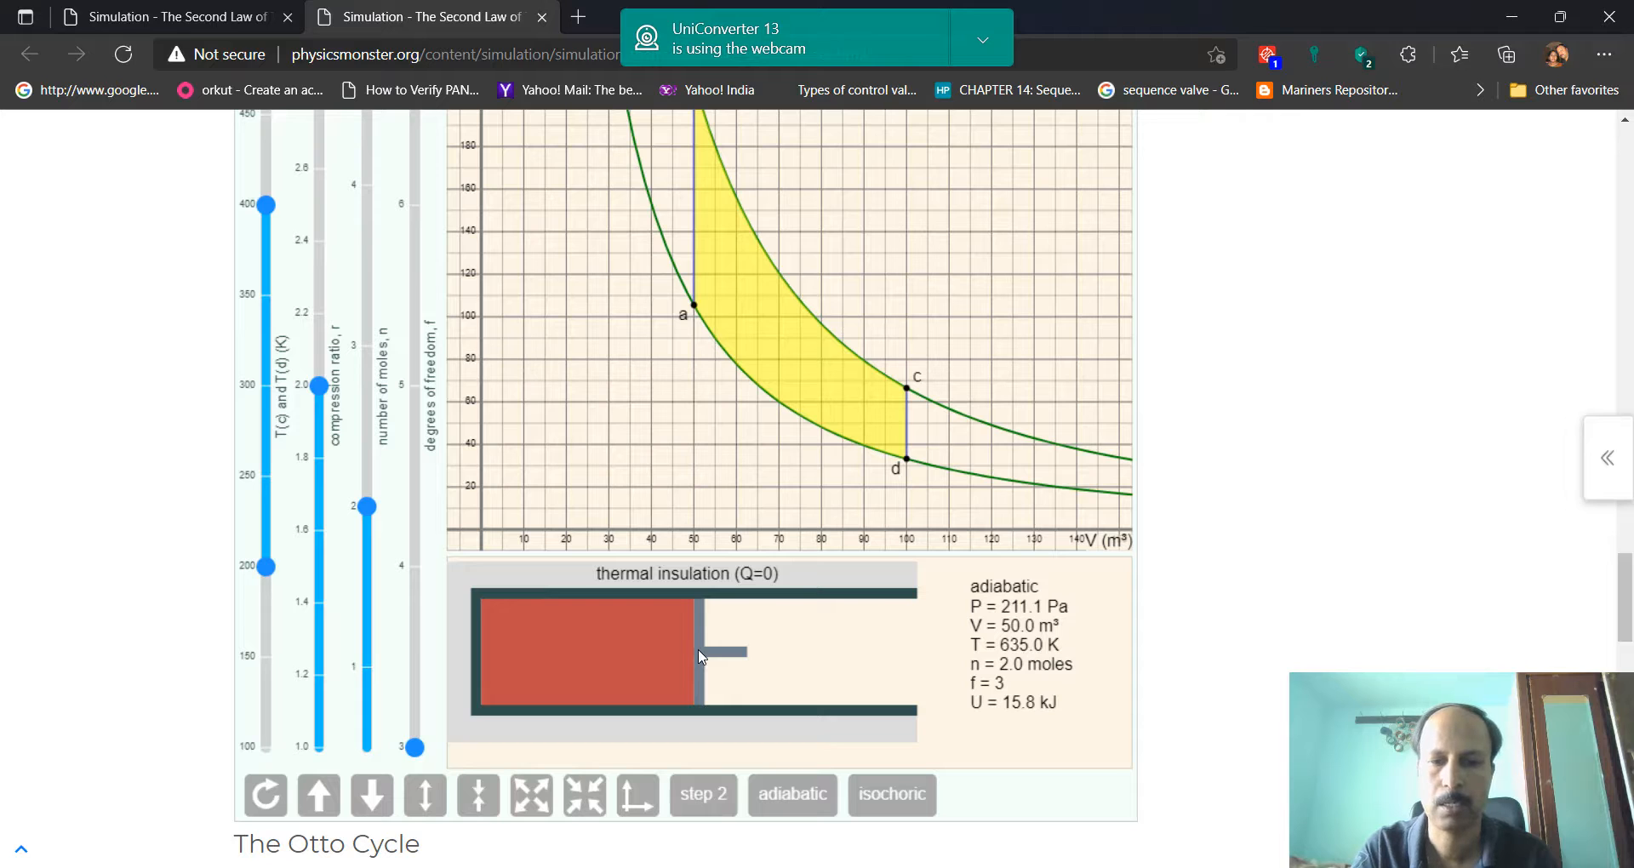
left_click_drag(700, 656, 911, 699)
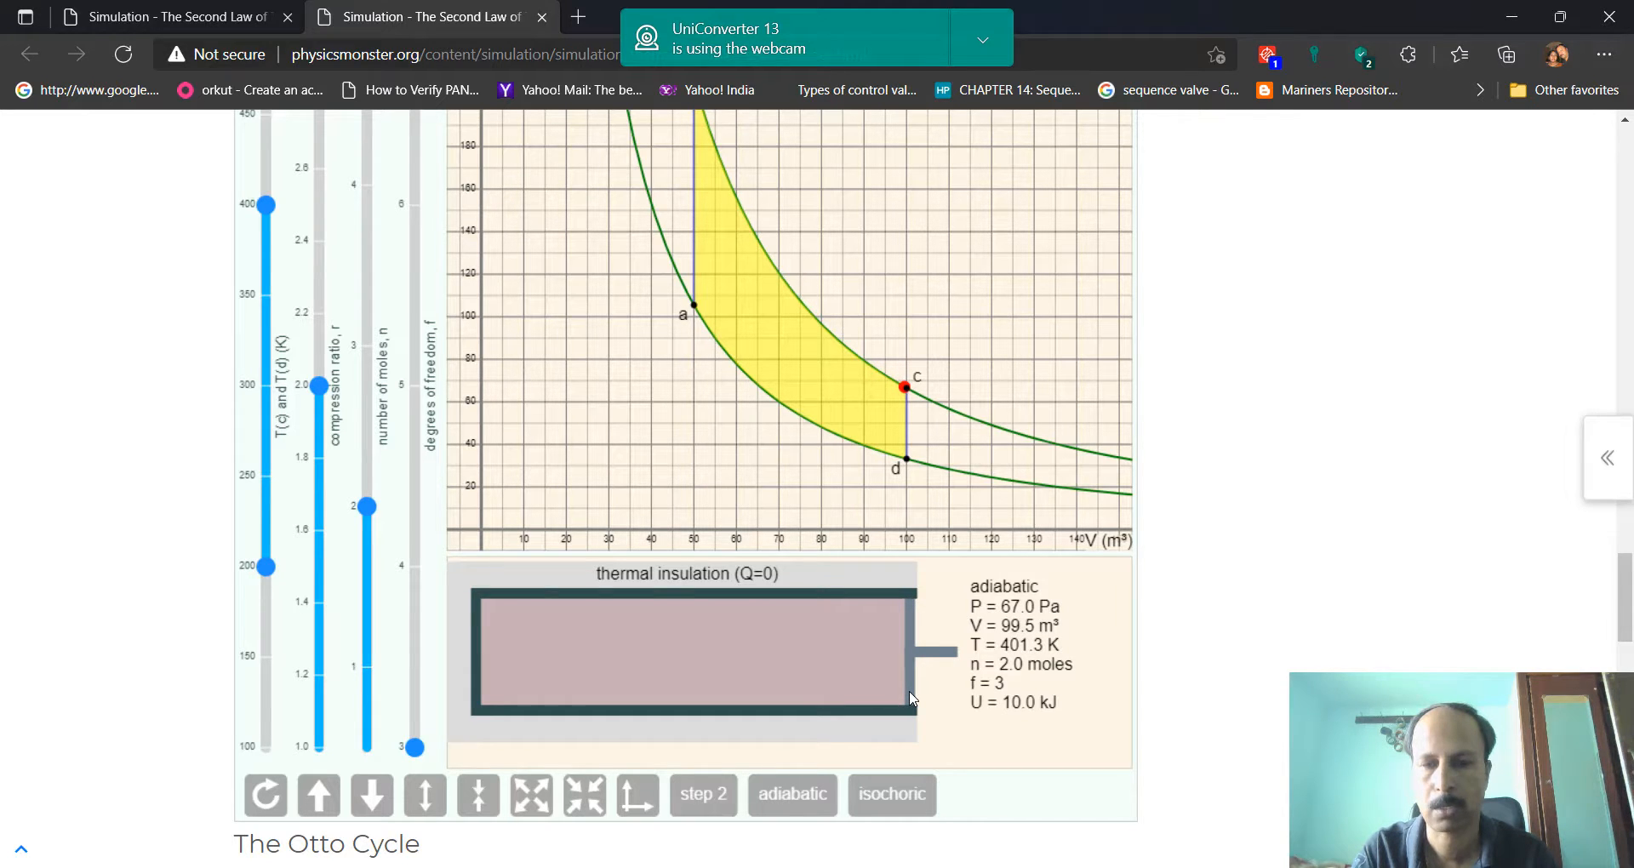
left_click_drag(911, 698, 913, 700)
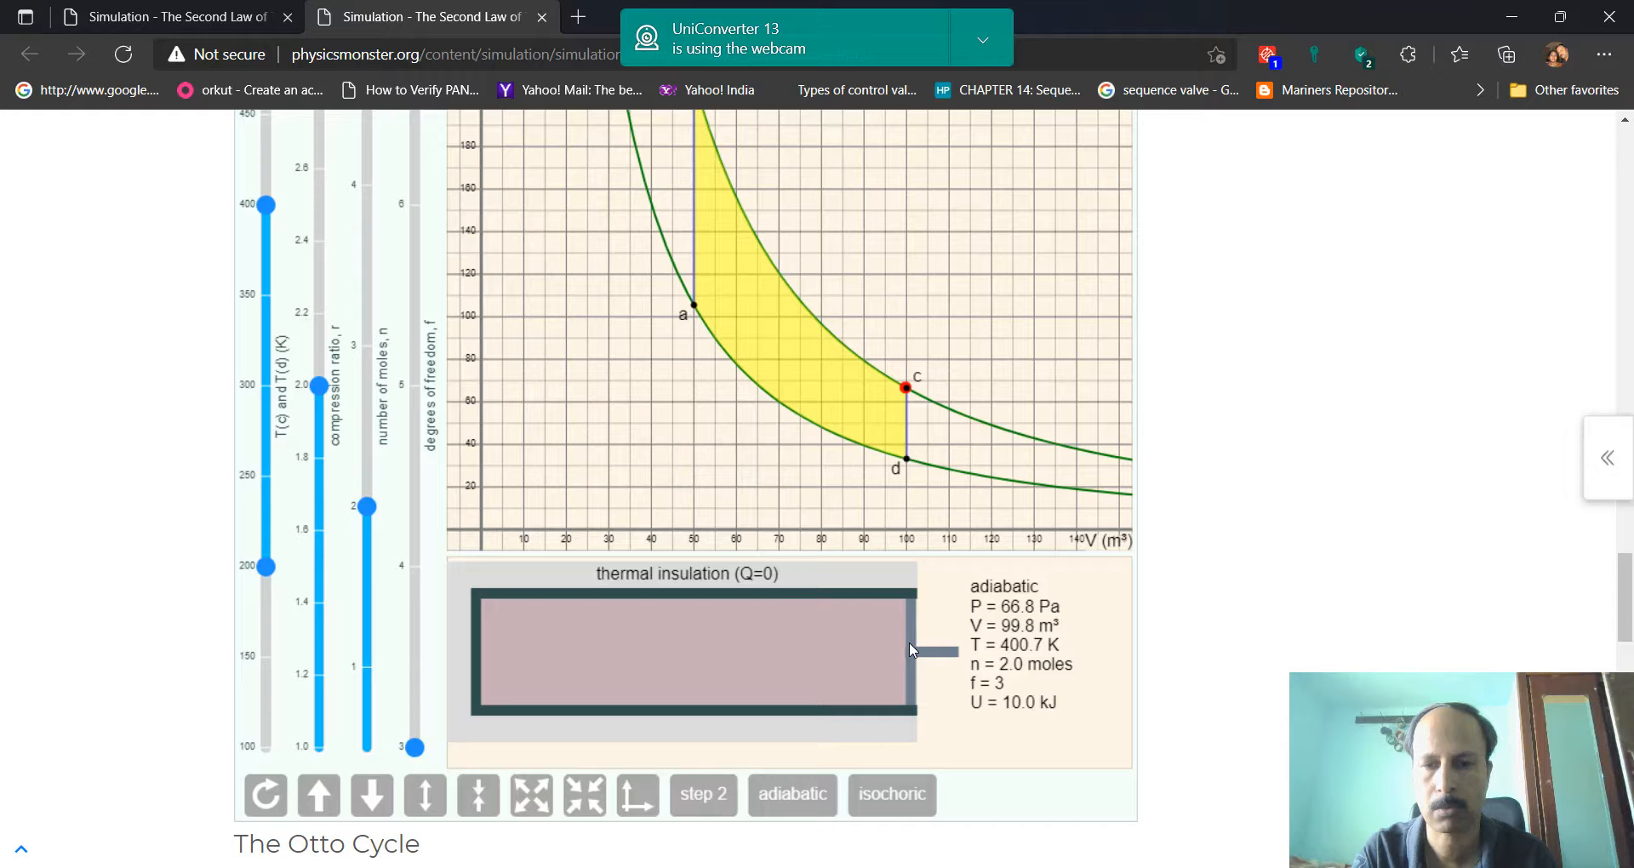
Expand the gas adiabatically to 100.0 m³ at point c, and enter the pressure 66.5 in C15 of the Excel table
left_click_drag(911, 650, 914, 653)
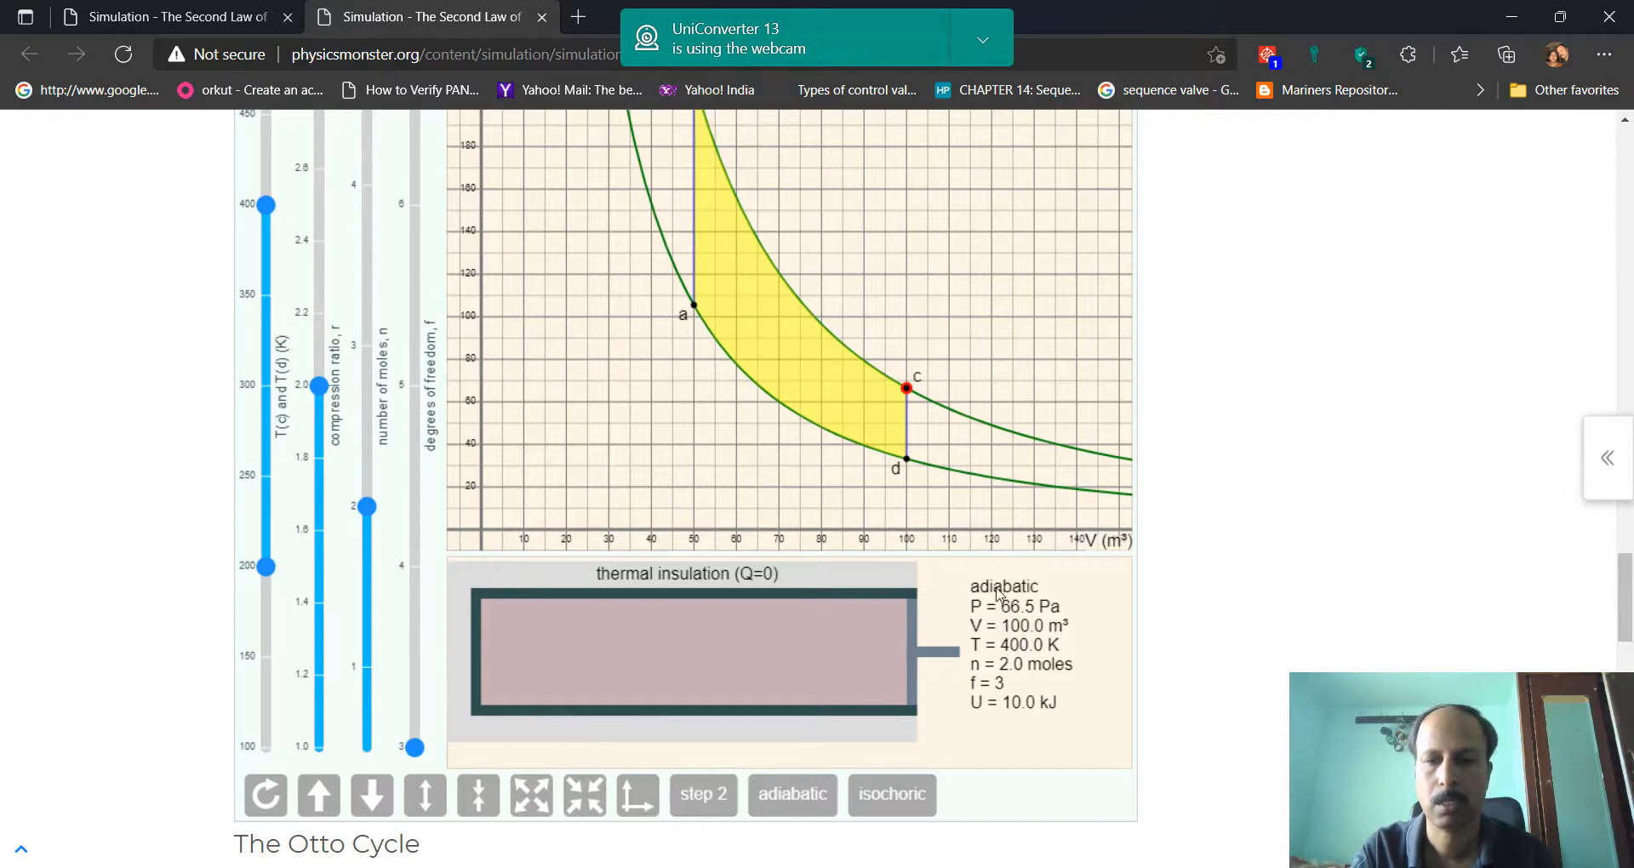
left_click(1150, 867)
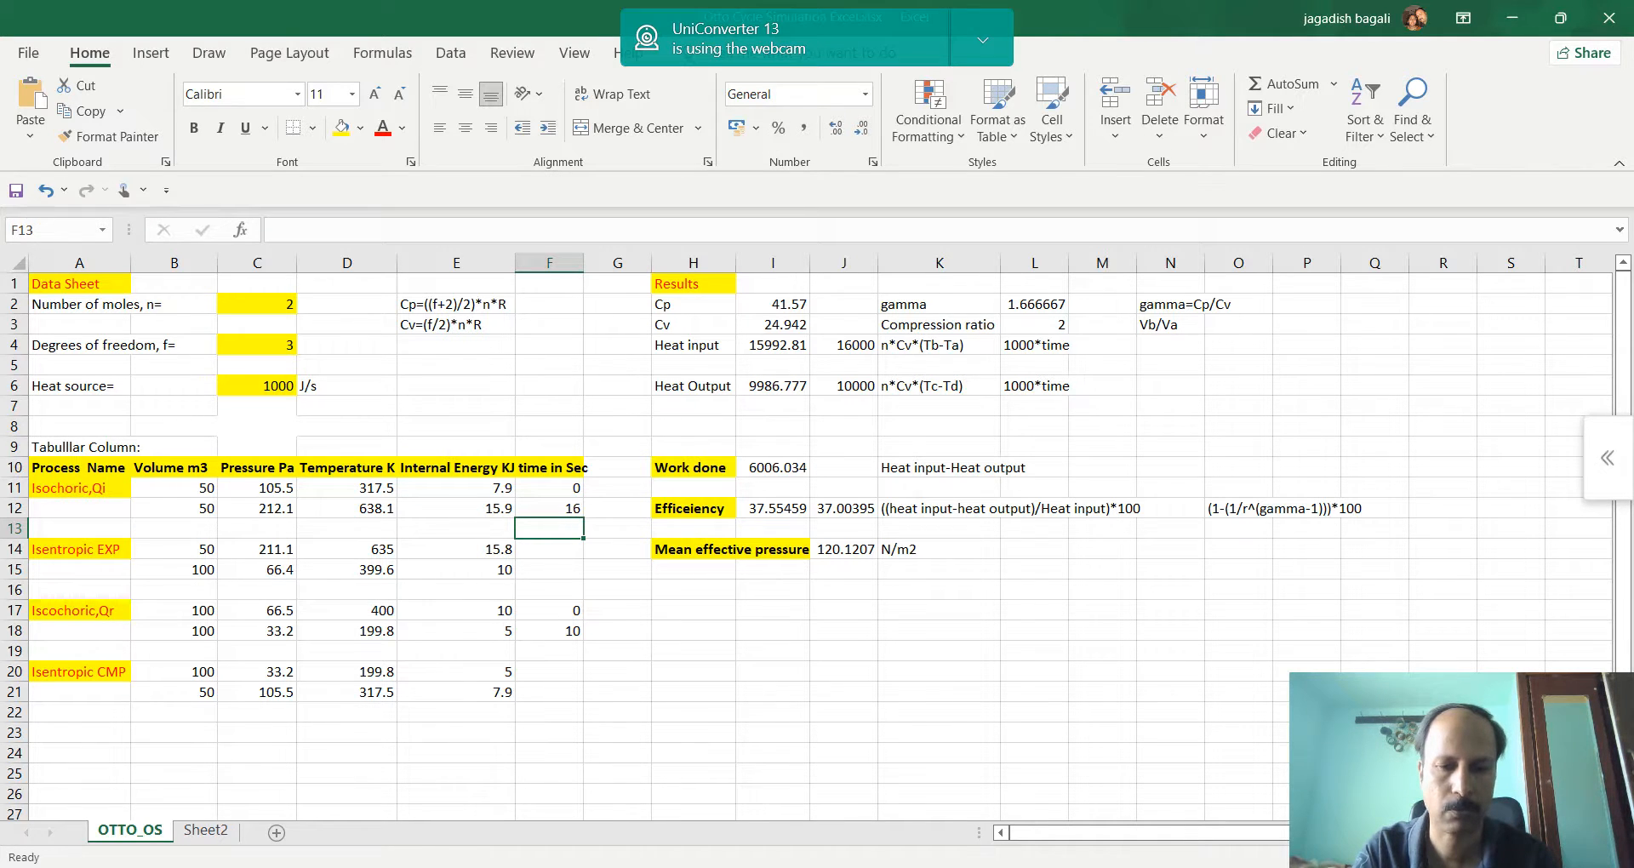
key("alt+Tab")
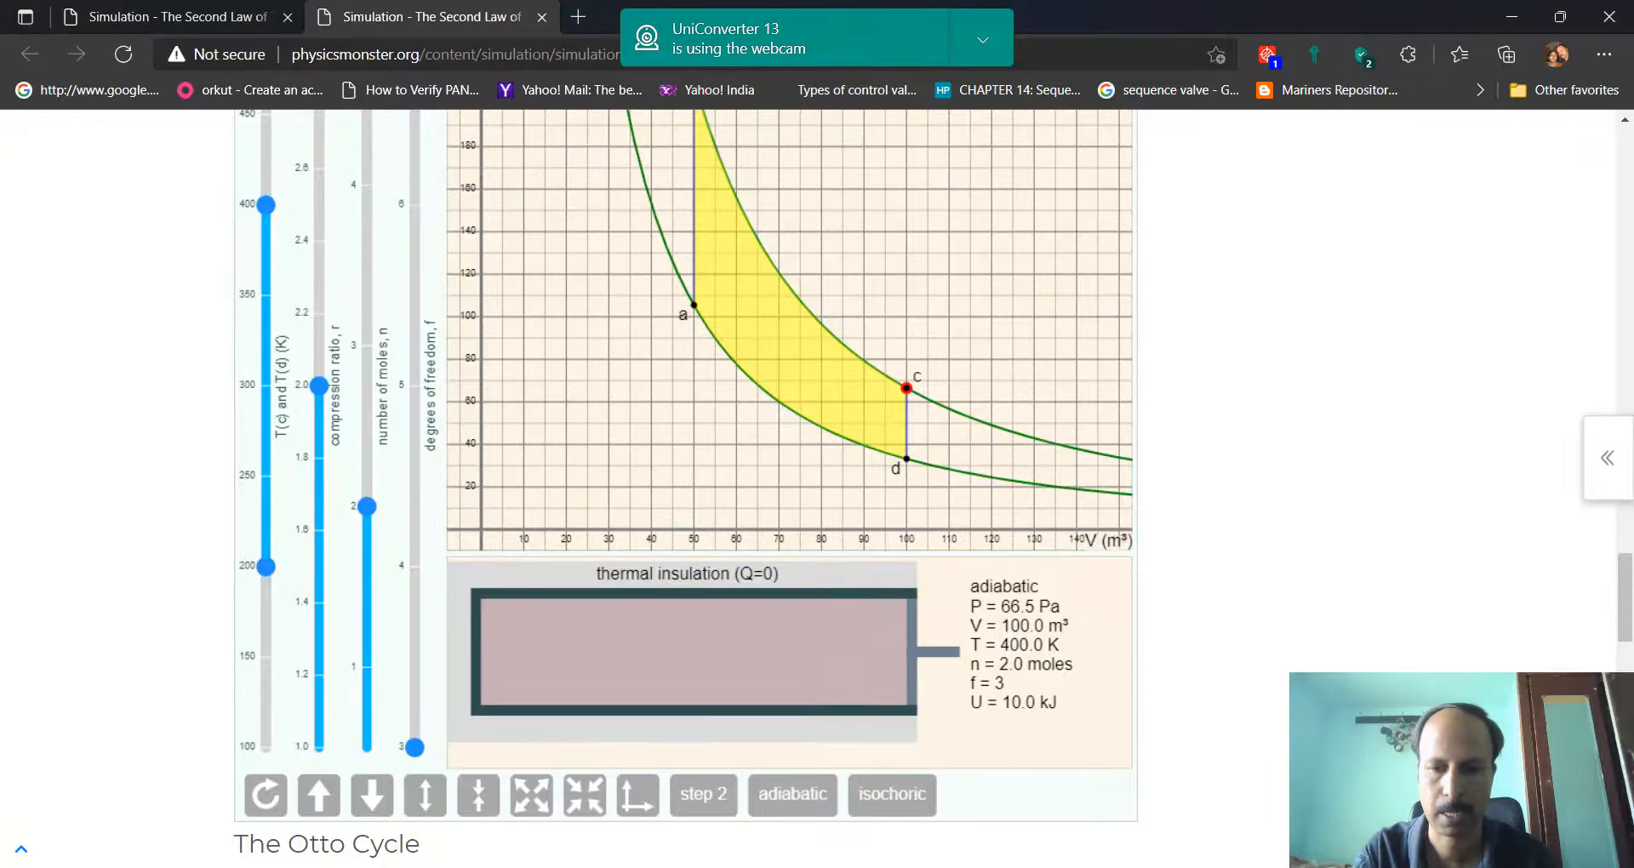
key("alt+Tab")
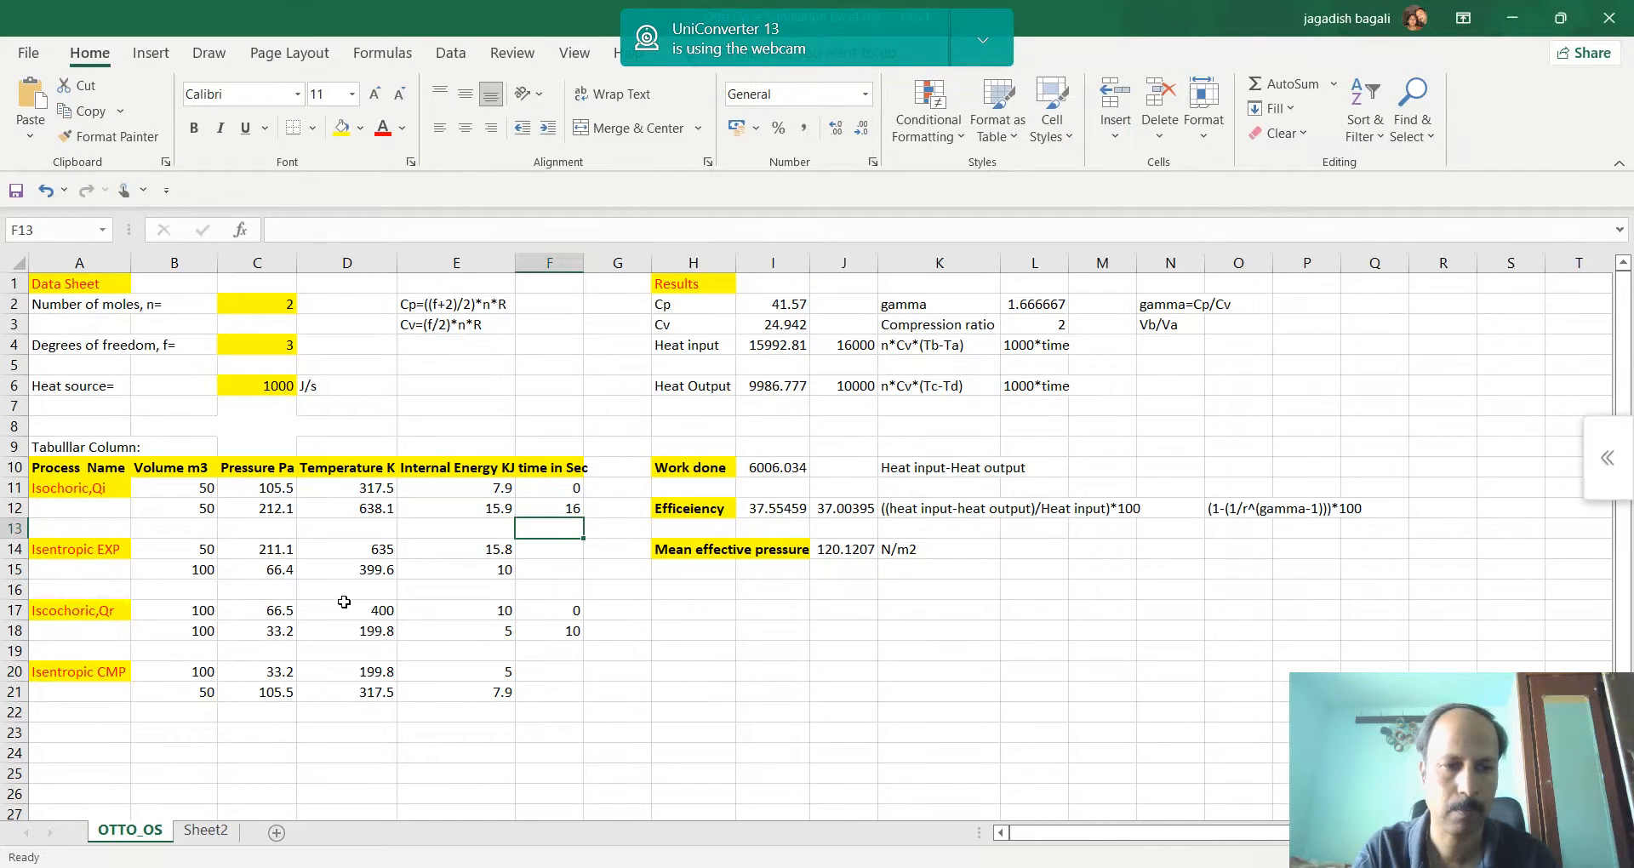
left_click(277, 571)
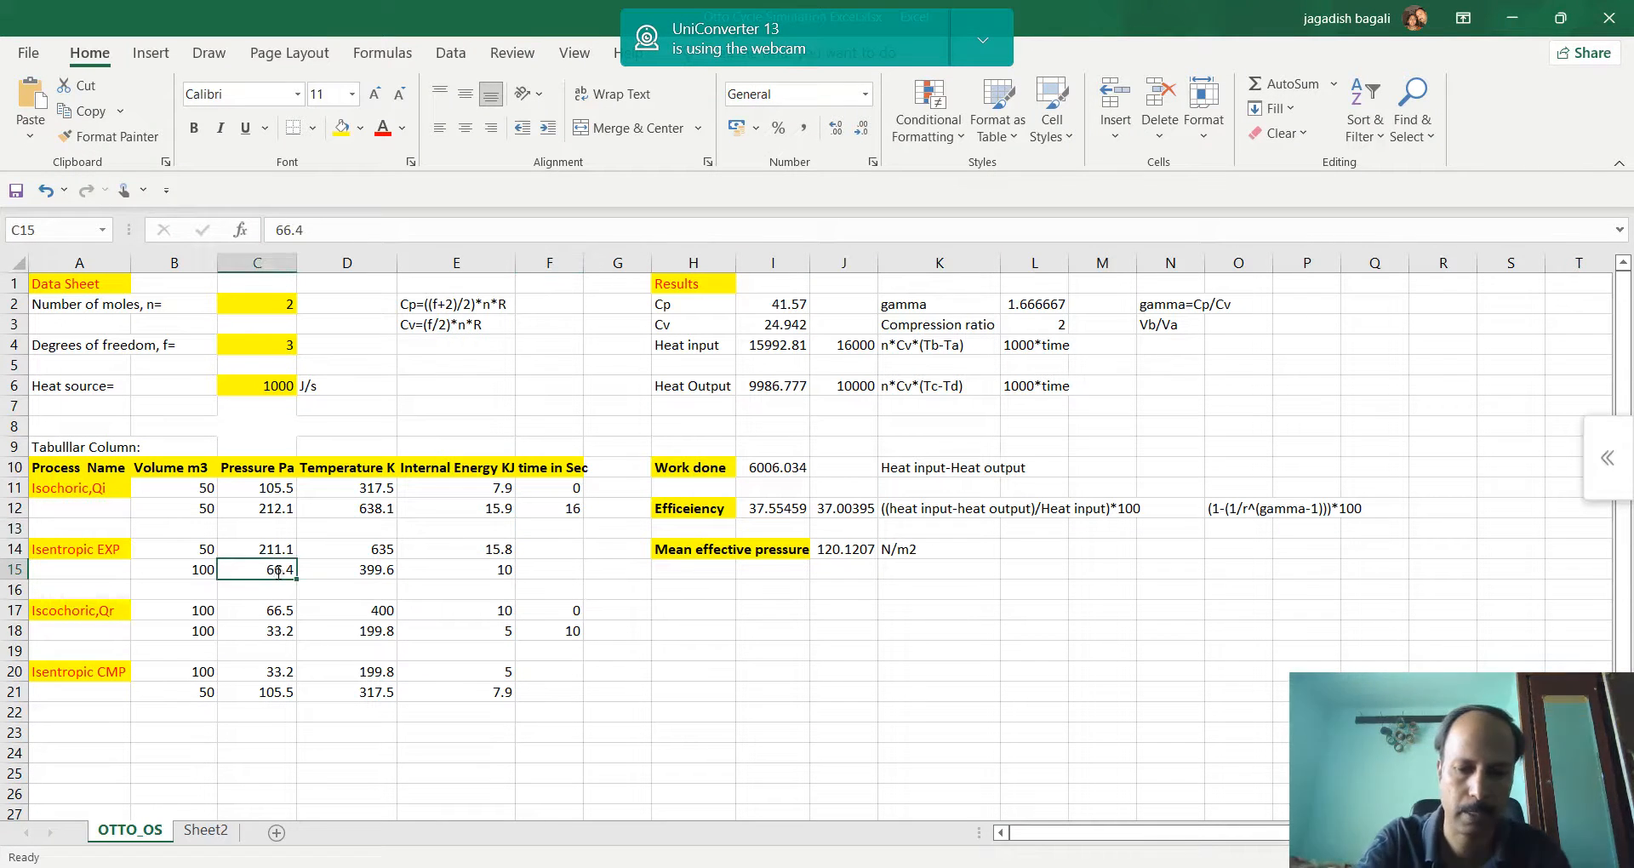
type("66.5")
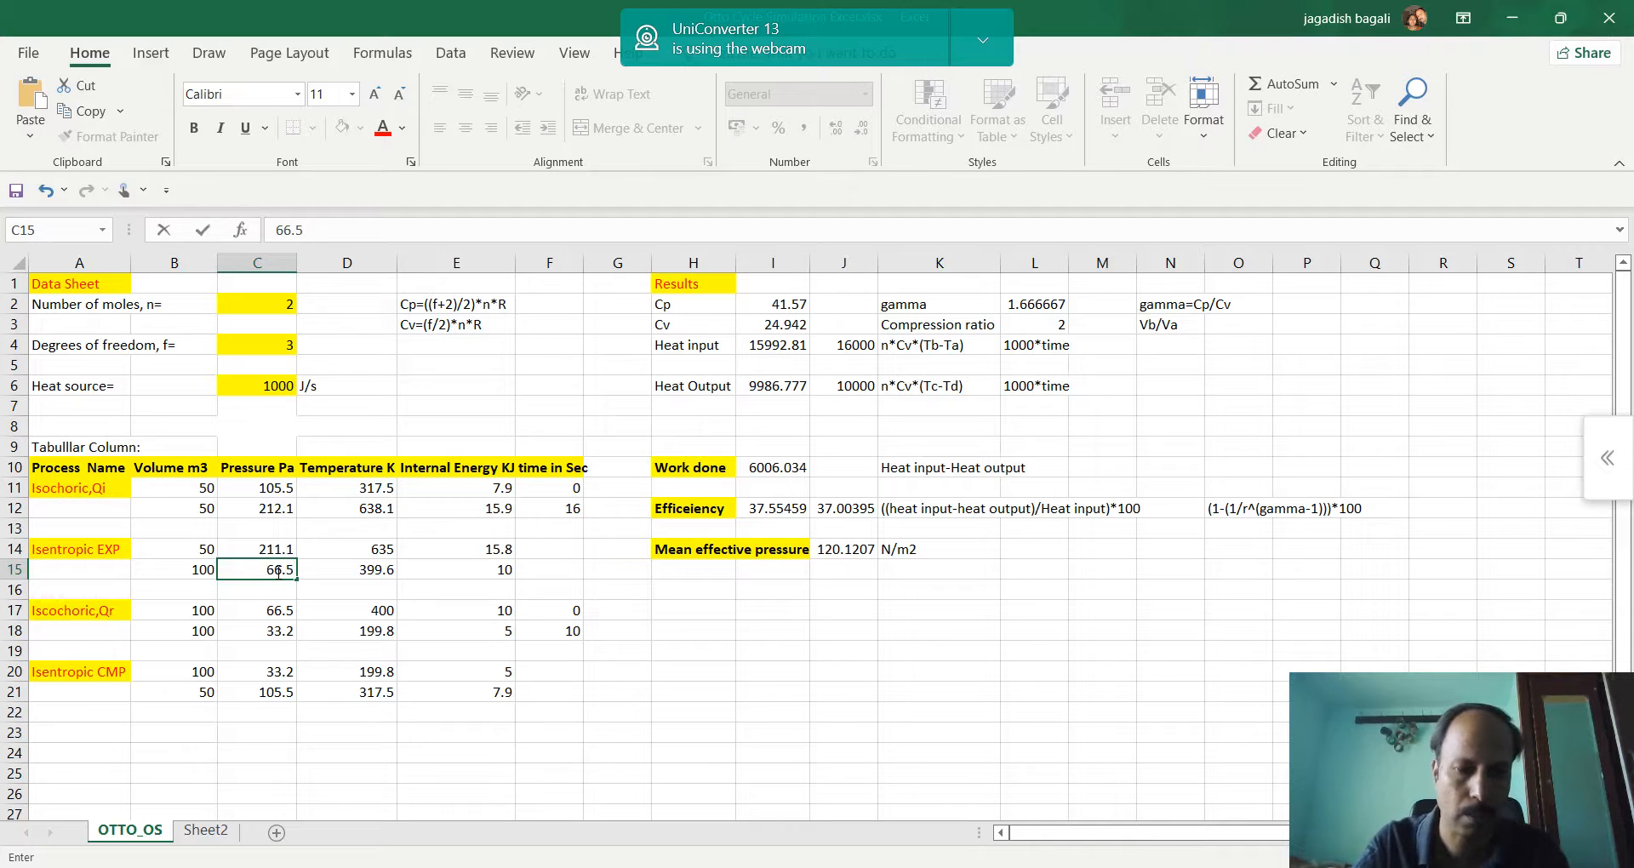
key("Tab")
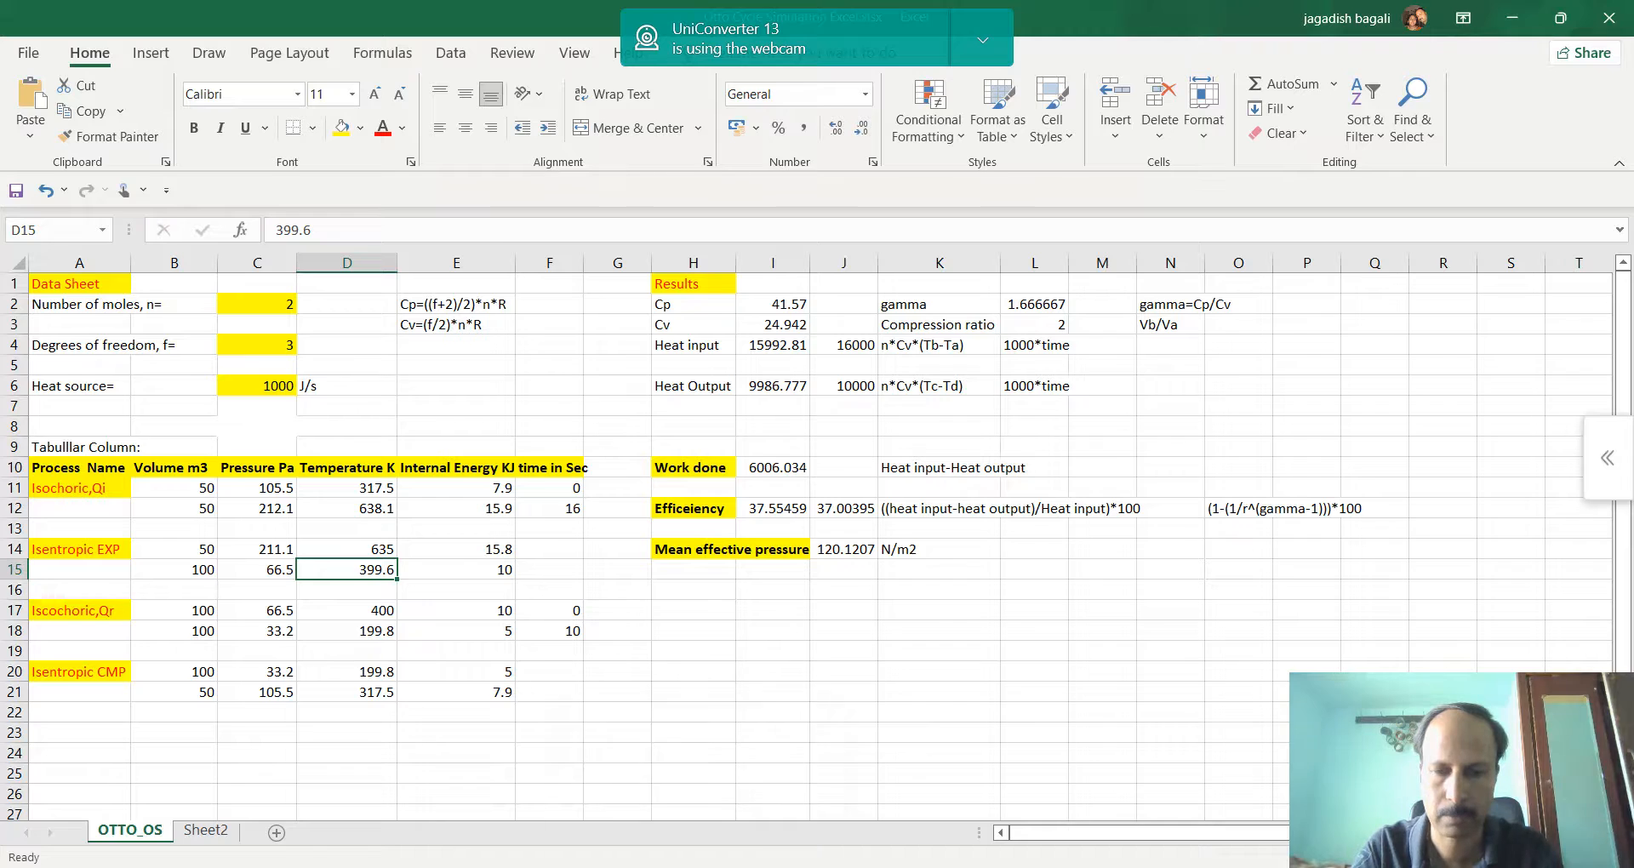
Recheck the browser simulation, enter the temperature 400 in D15 in Excel, and compare the internal energy in E15 with the simulation
key("alt+Tab")
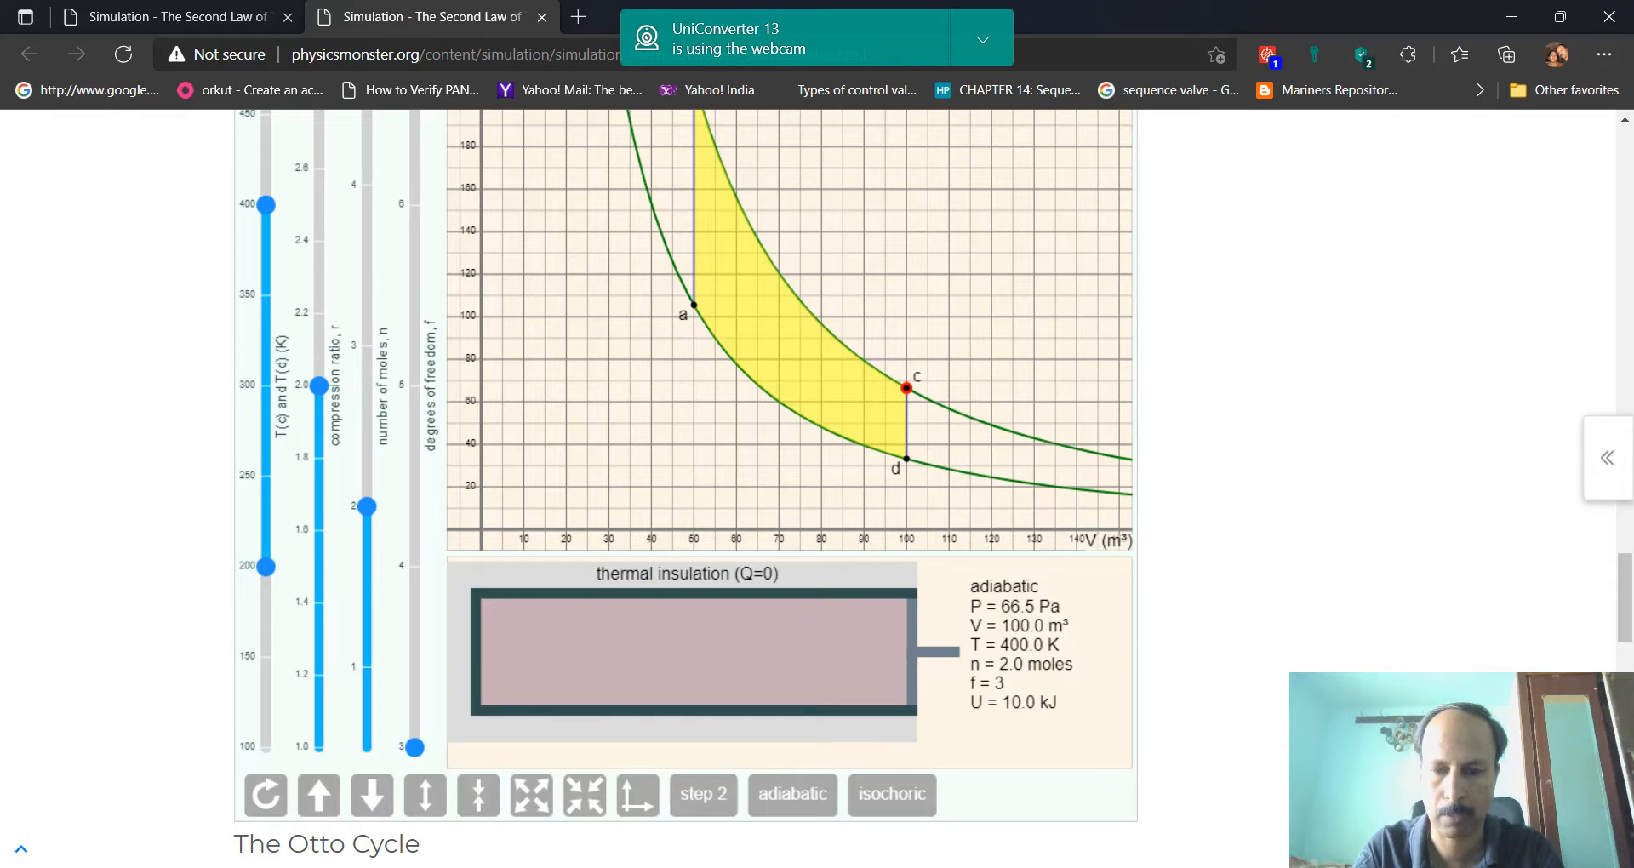
key("alt+Tab")
type("400")
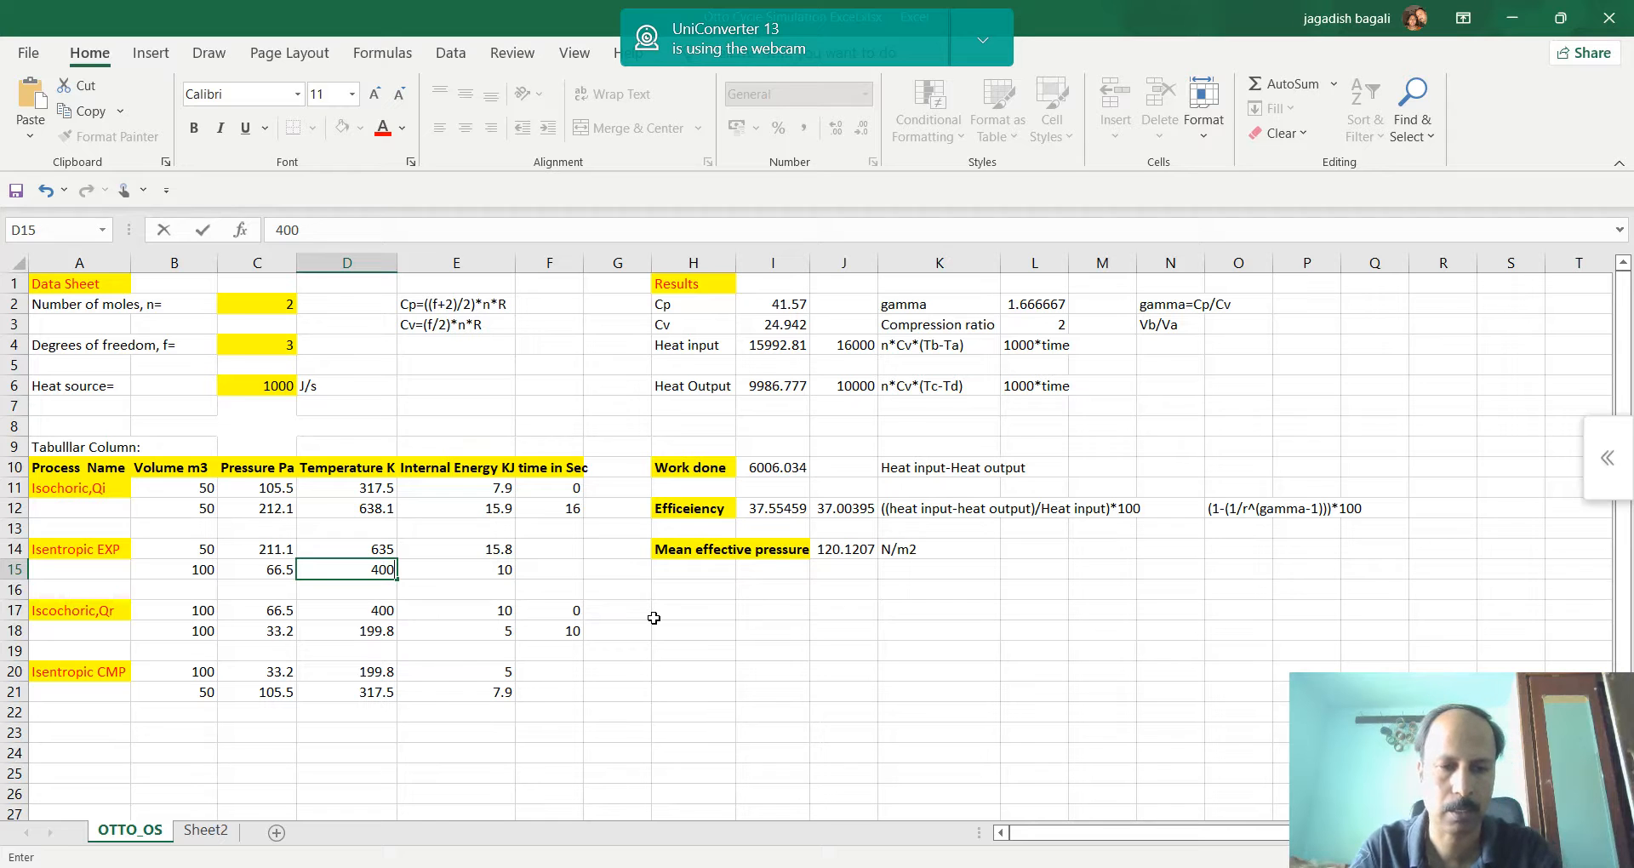
key("Tab")
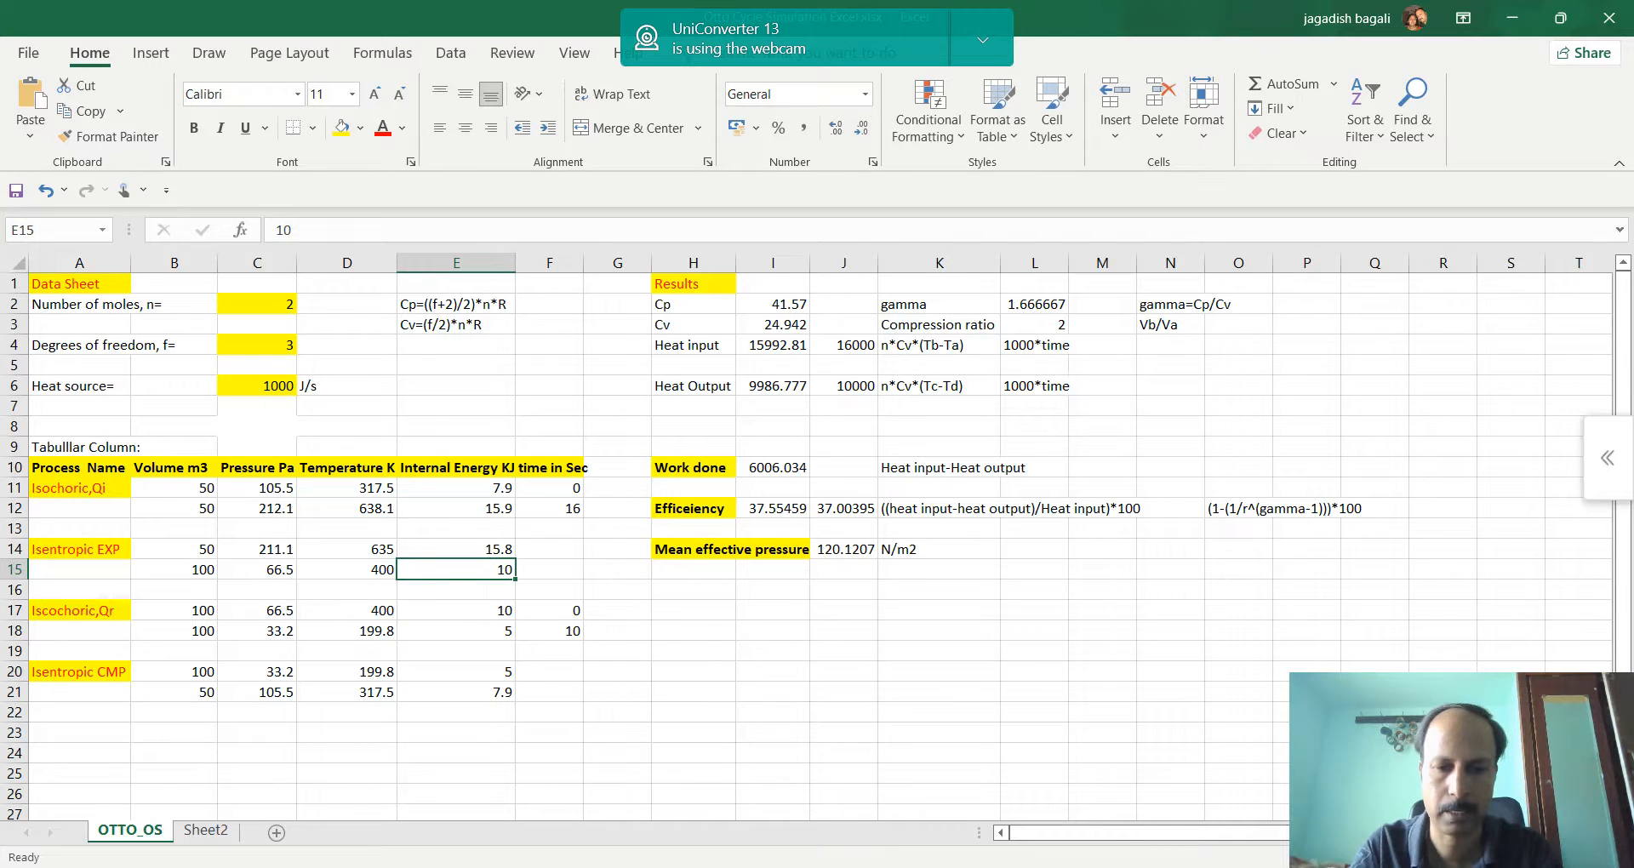
key("alt+Tab")
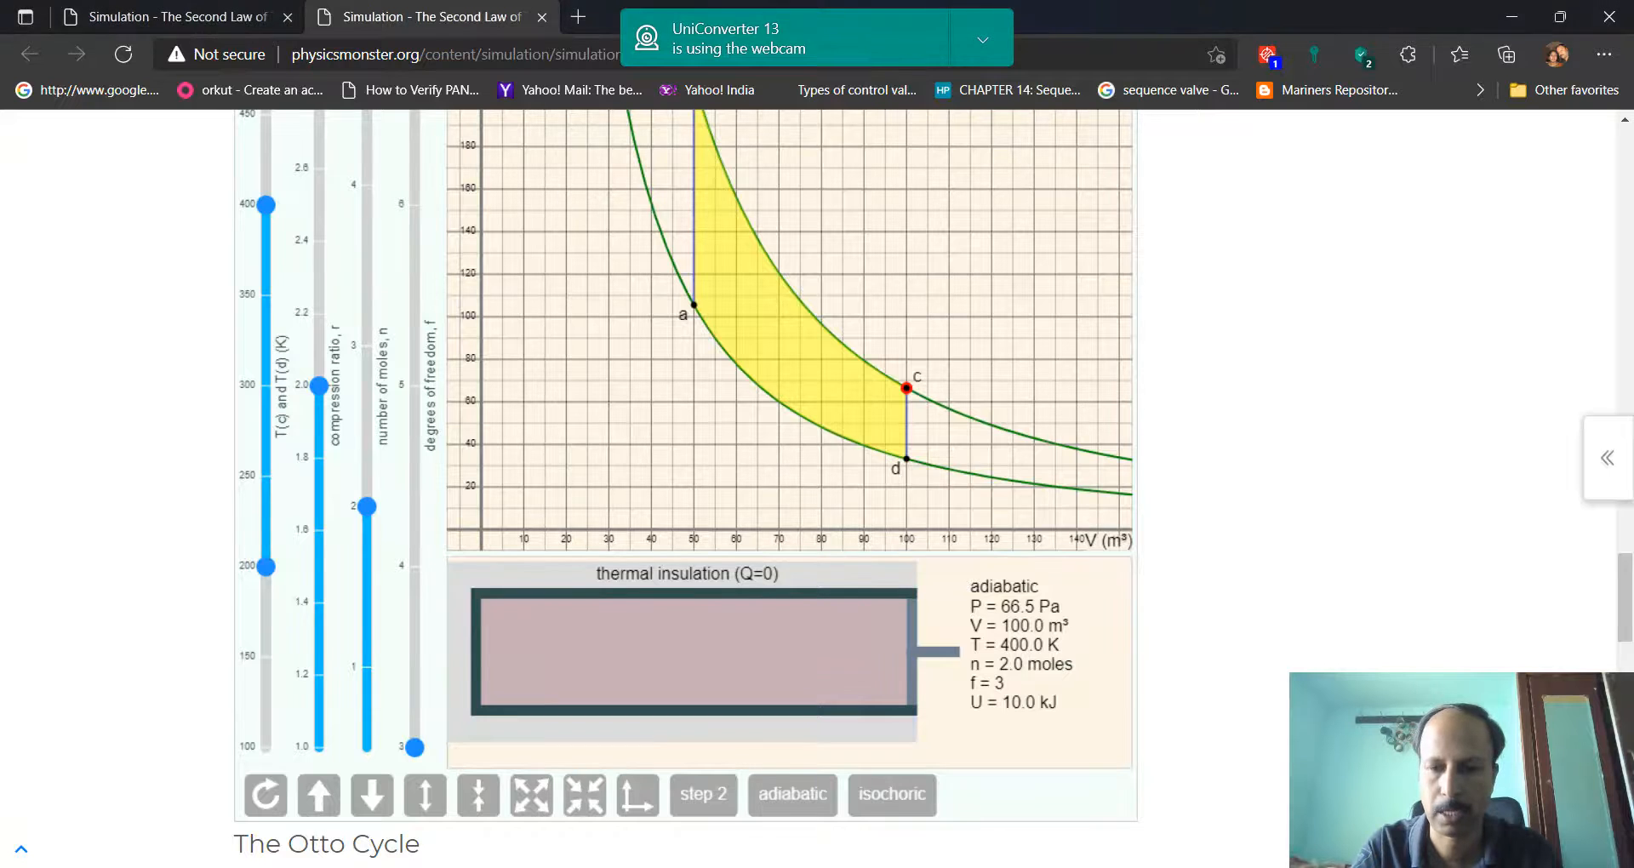
key("alt+Tab")
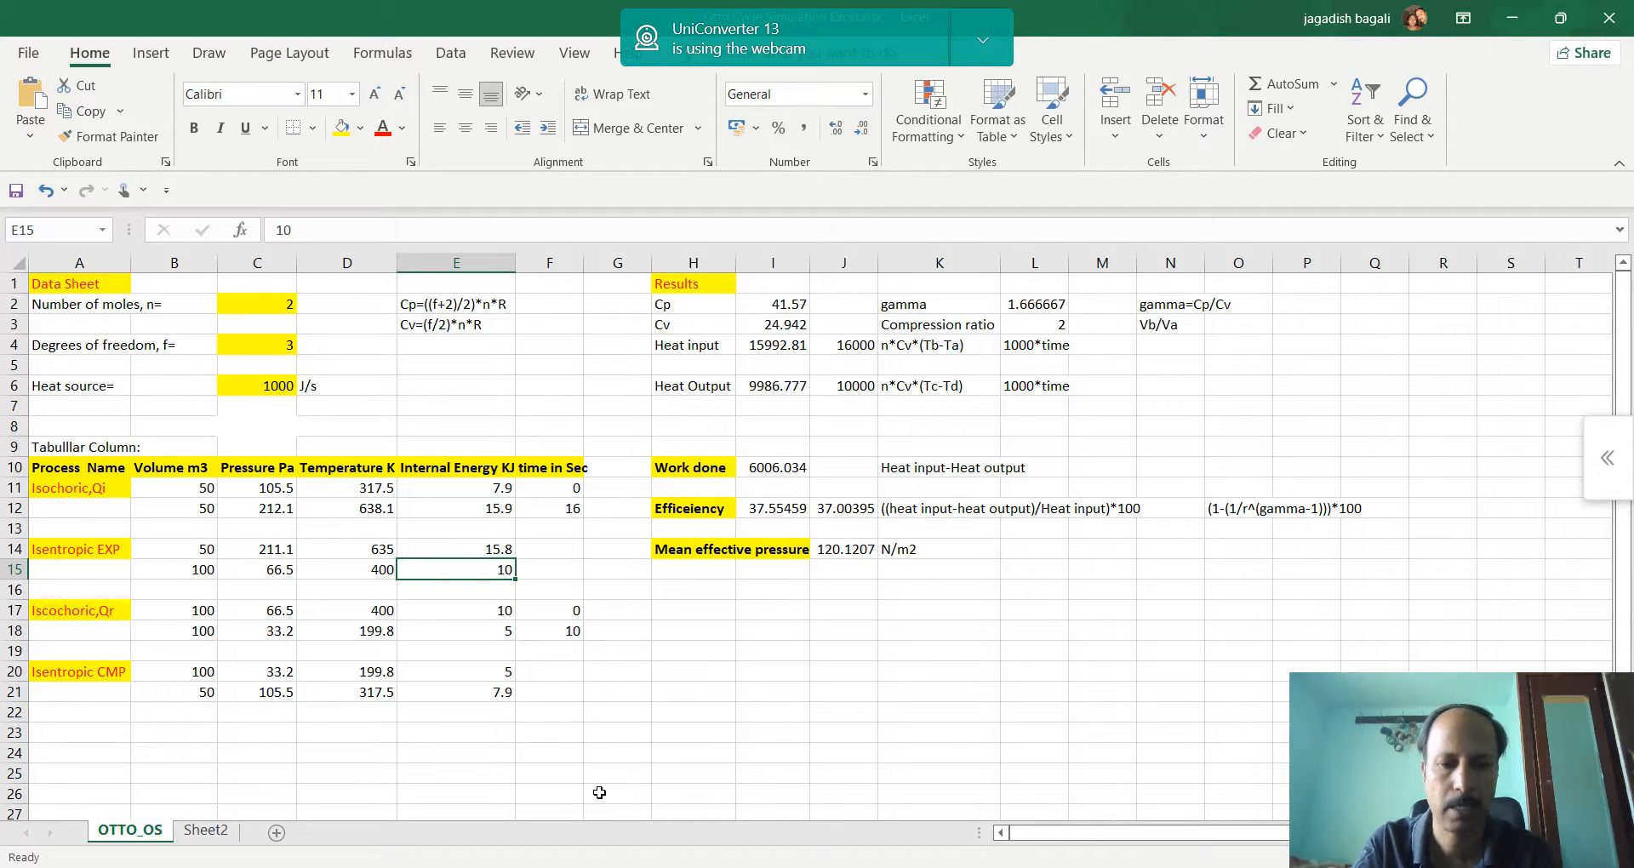
Switch back to the browser simulation, set the process to isochoric and cool the gas from point c to about 195.8 K near point d
key("alt+Tab")
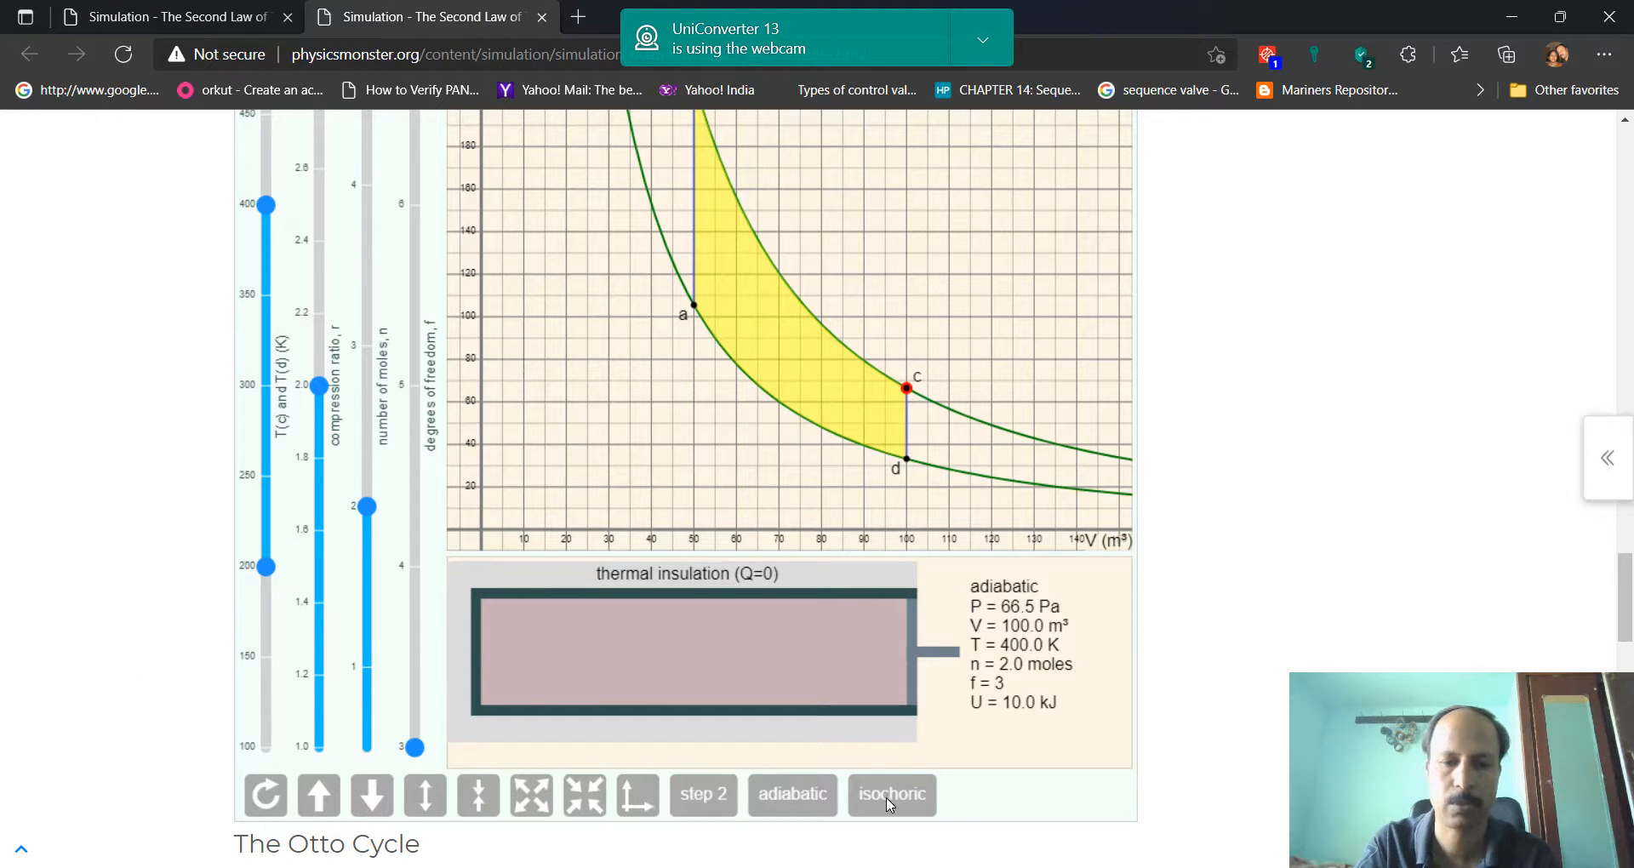
scroll(971, 547, "up", 3)
scroll(972, 547, "down", 1)
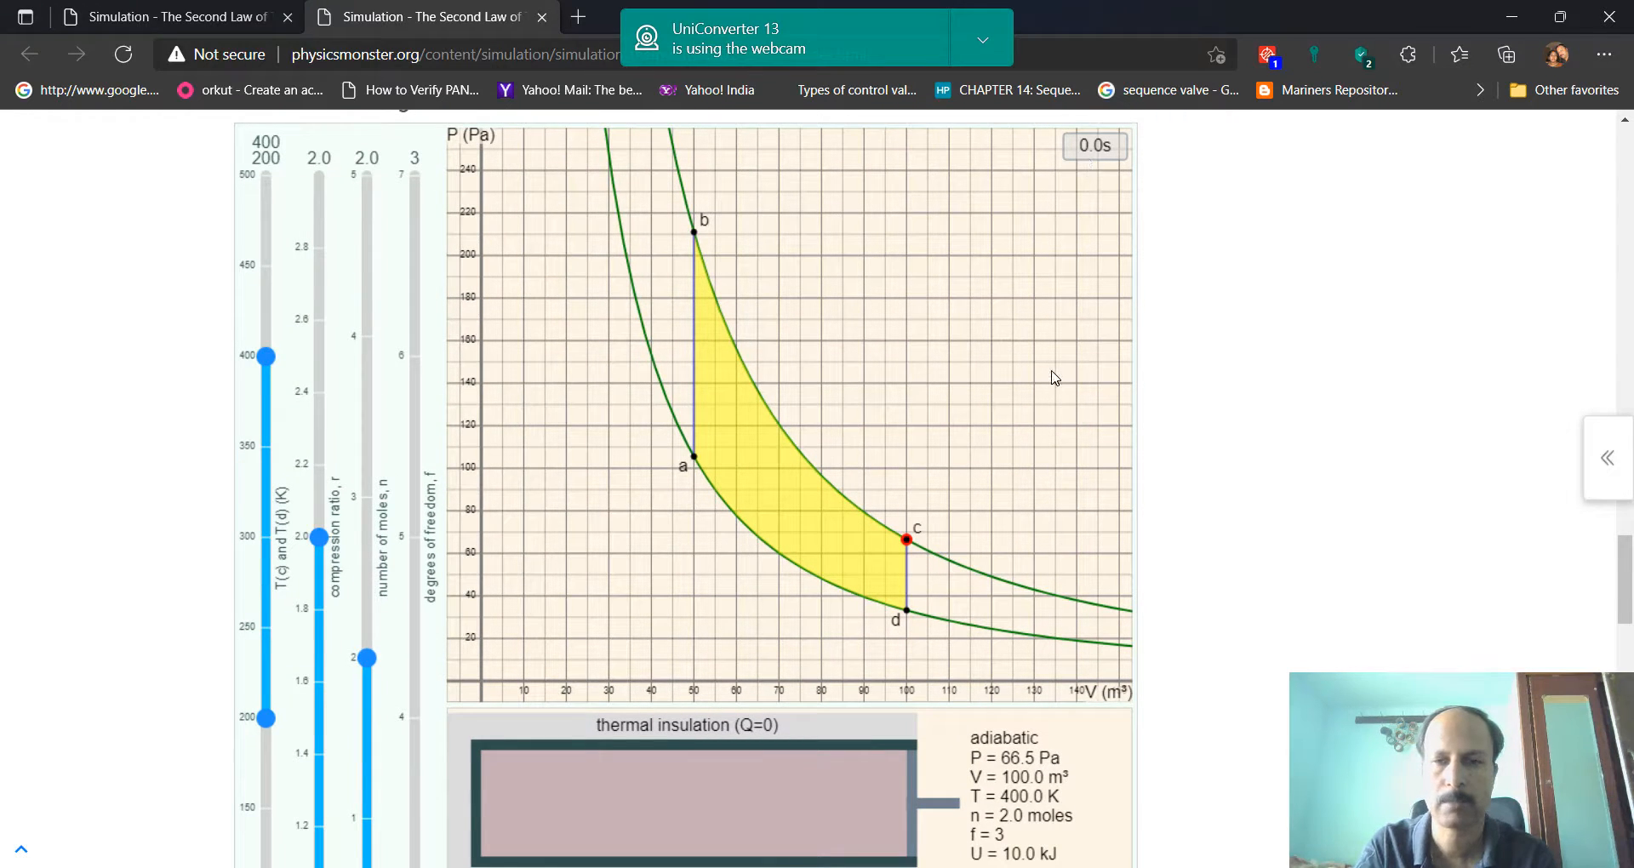
scroll(1055, 378, "down", 3)
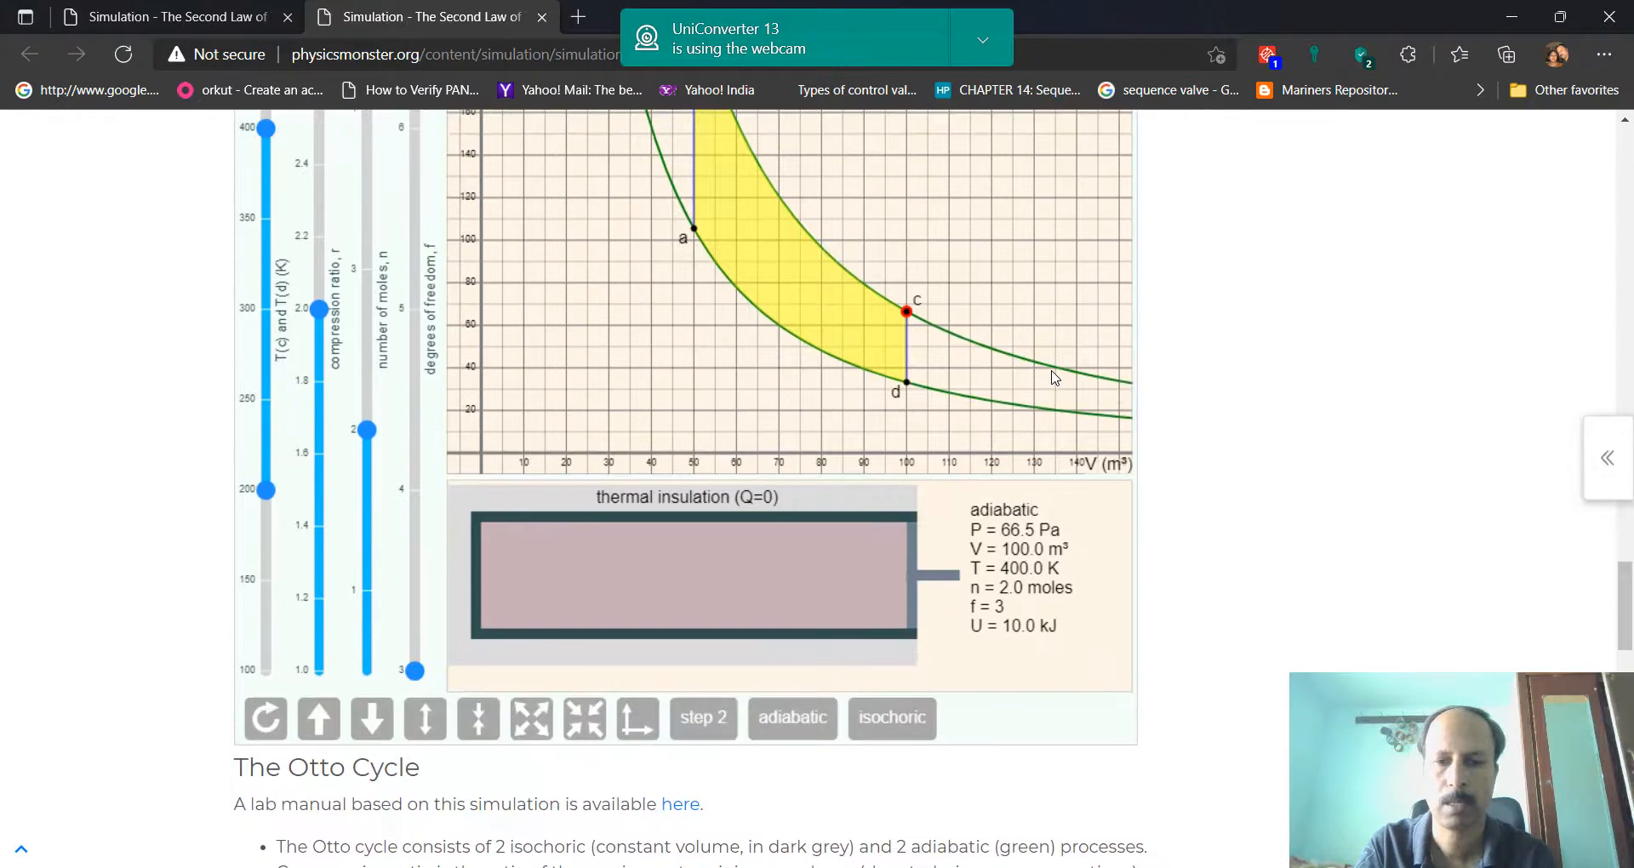
left_click(894, 718)
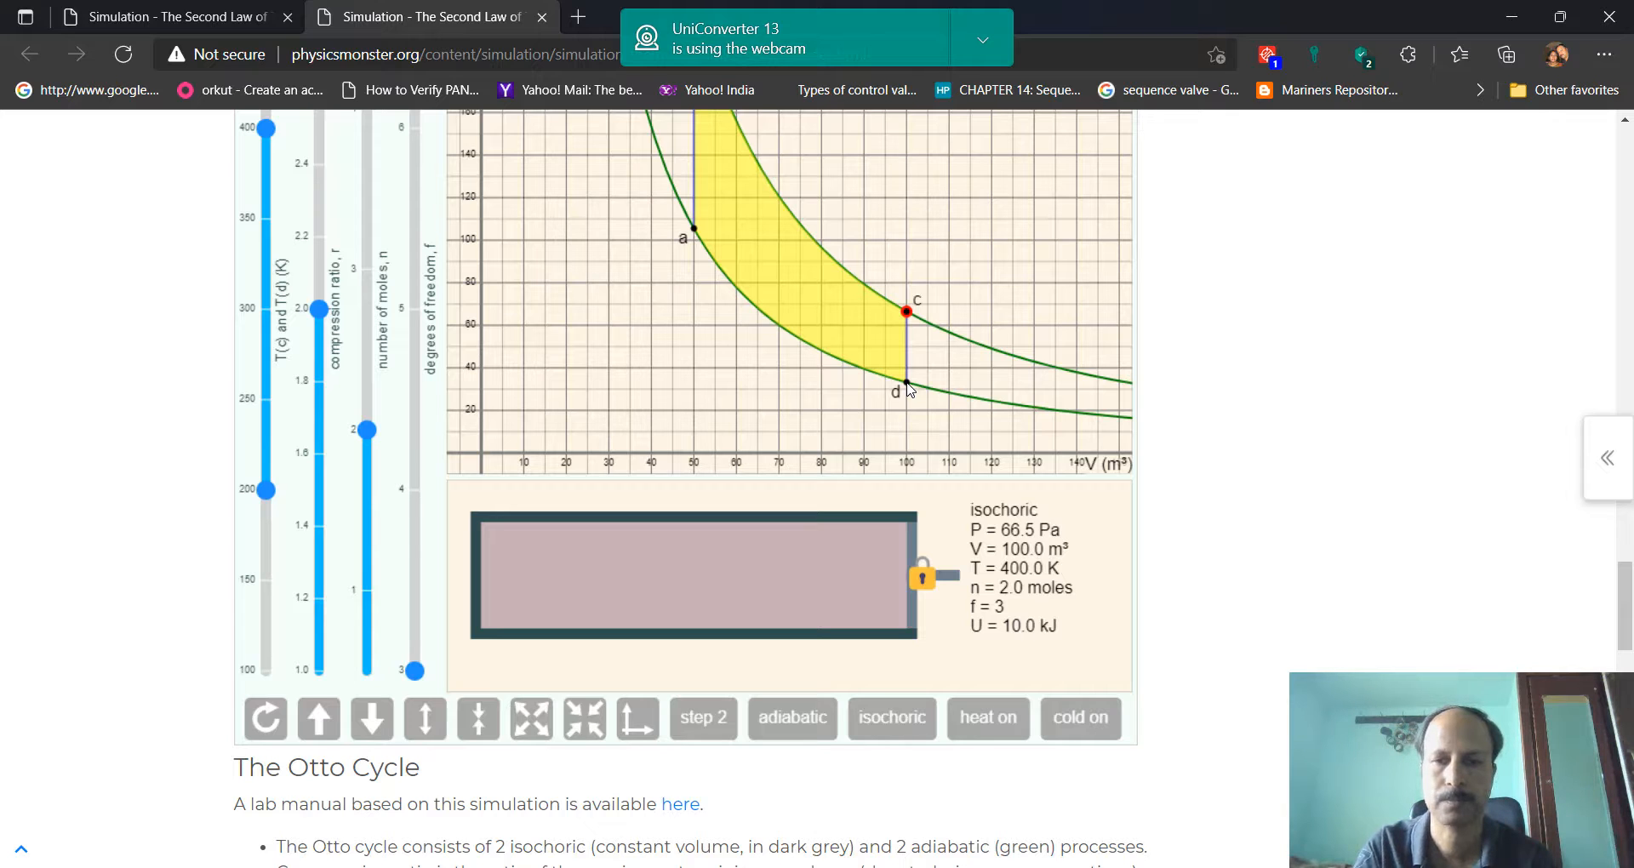
left_click(1079, 717)
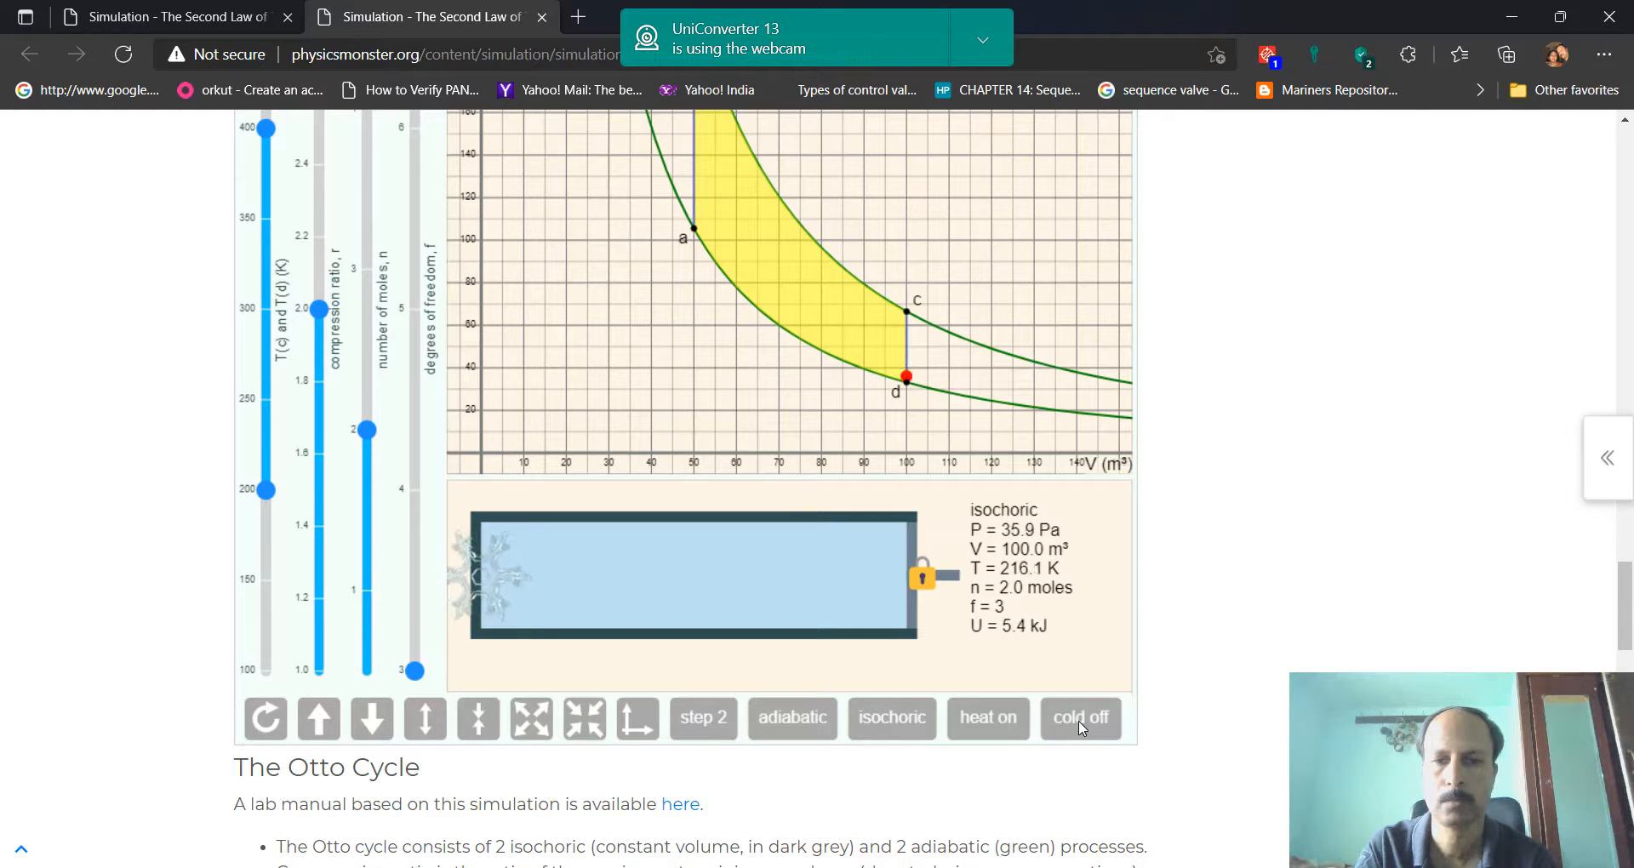
left_click(1079, 720)
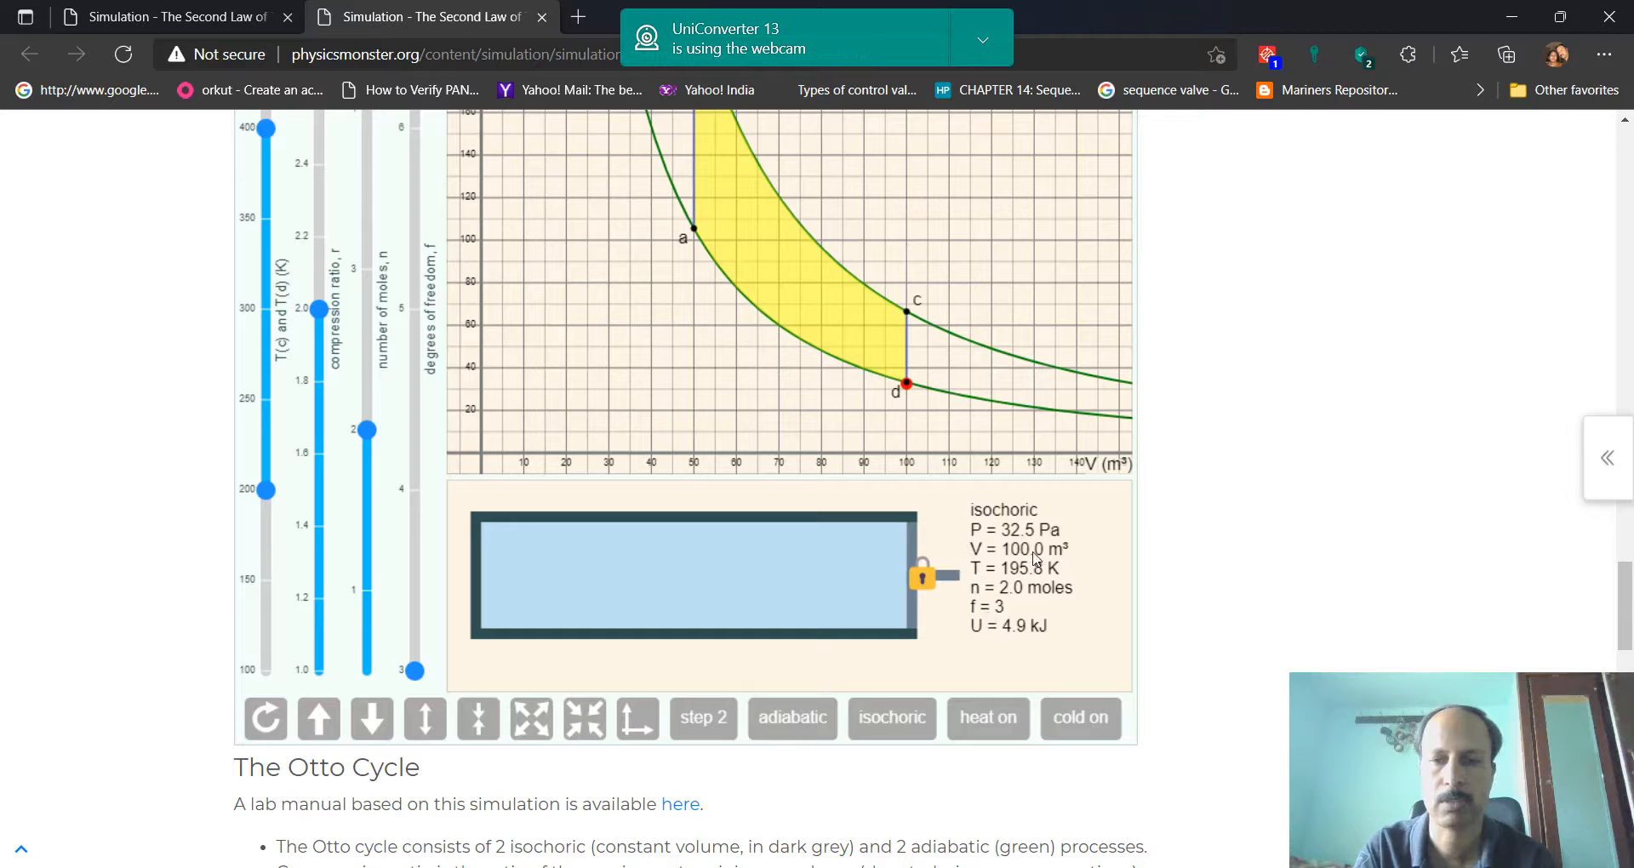
Check the cooled state's readings in the simulation and enter the pressure 32.5 in C18 of the Excel table
scroll(1049, 414, "down", 6)
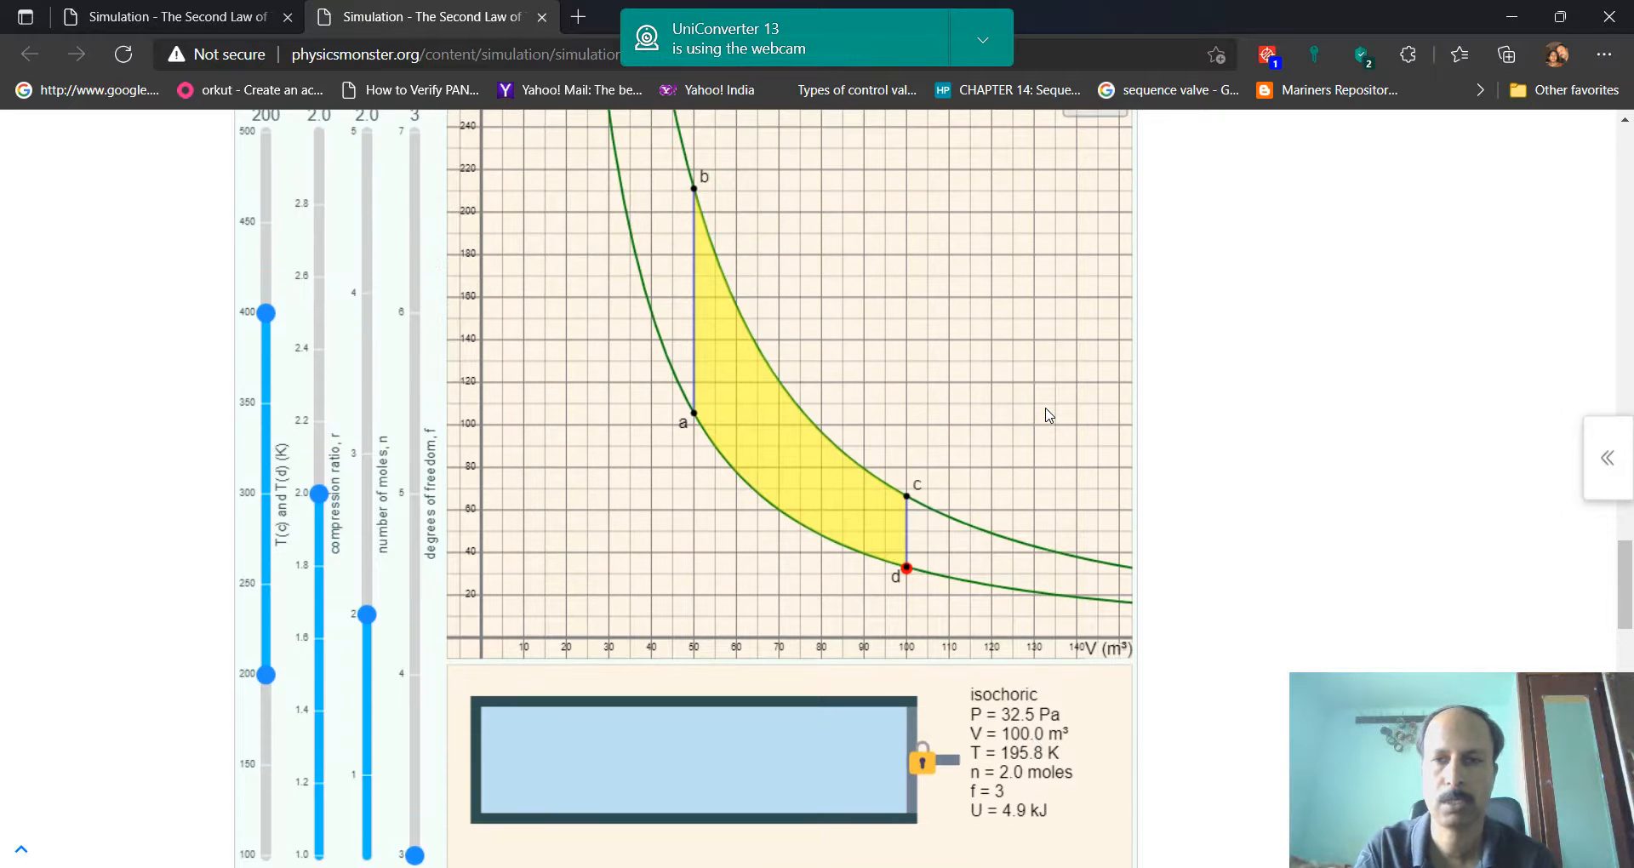
scroll(1063, 506, "down", 4)
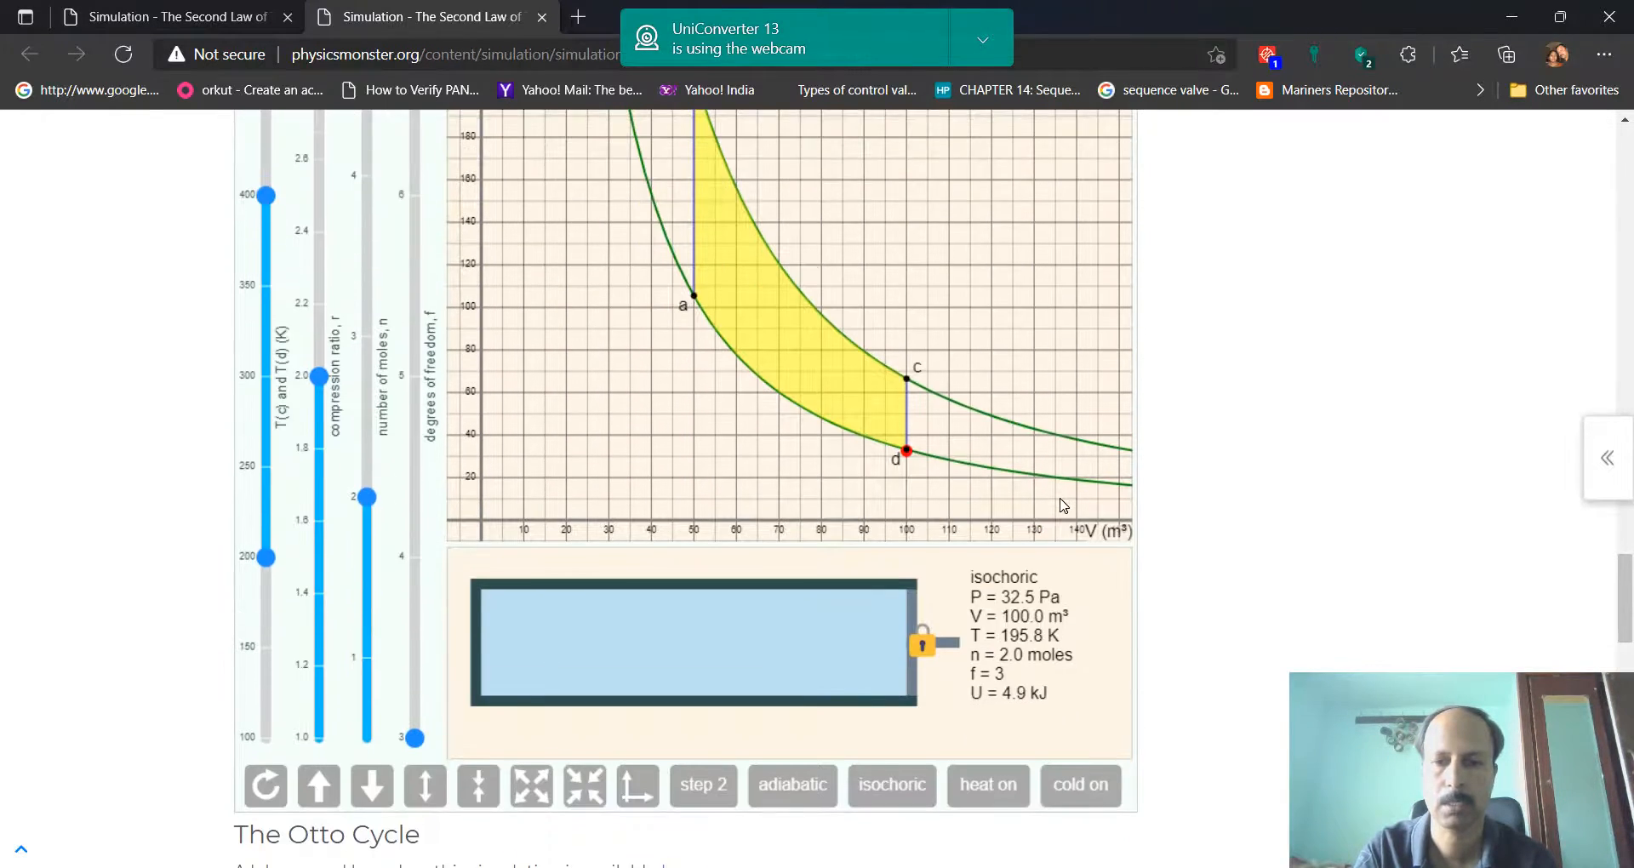
left_click(1166, 867)
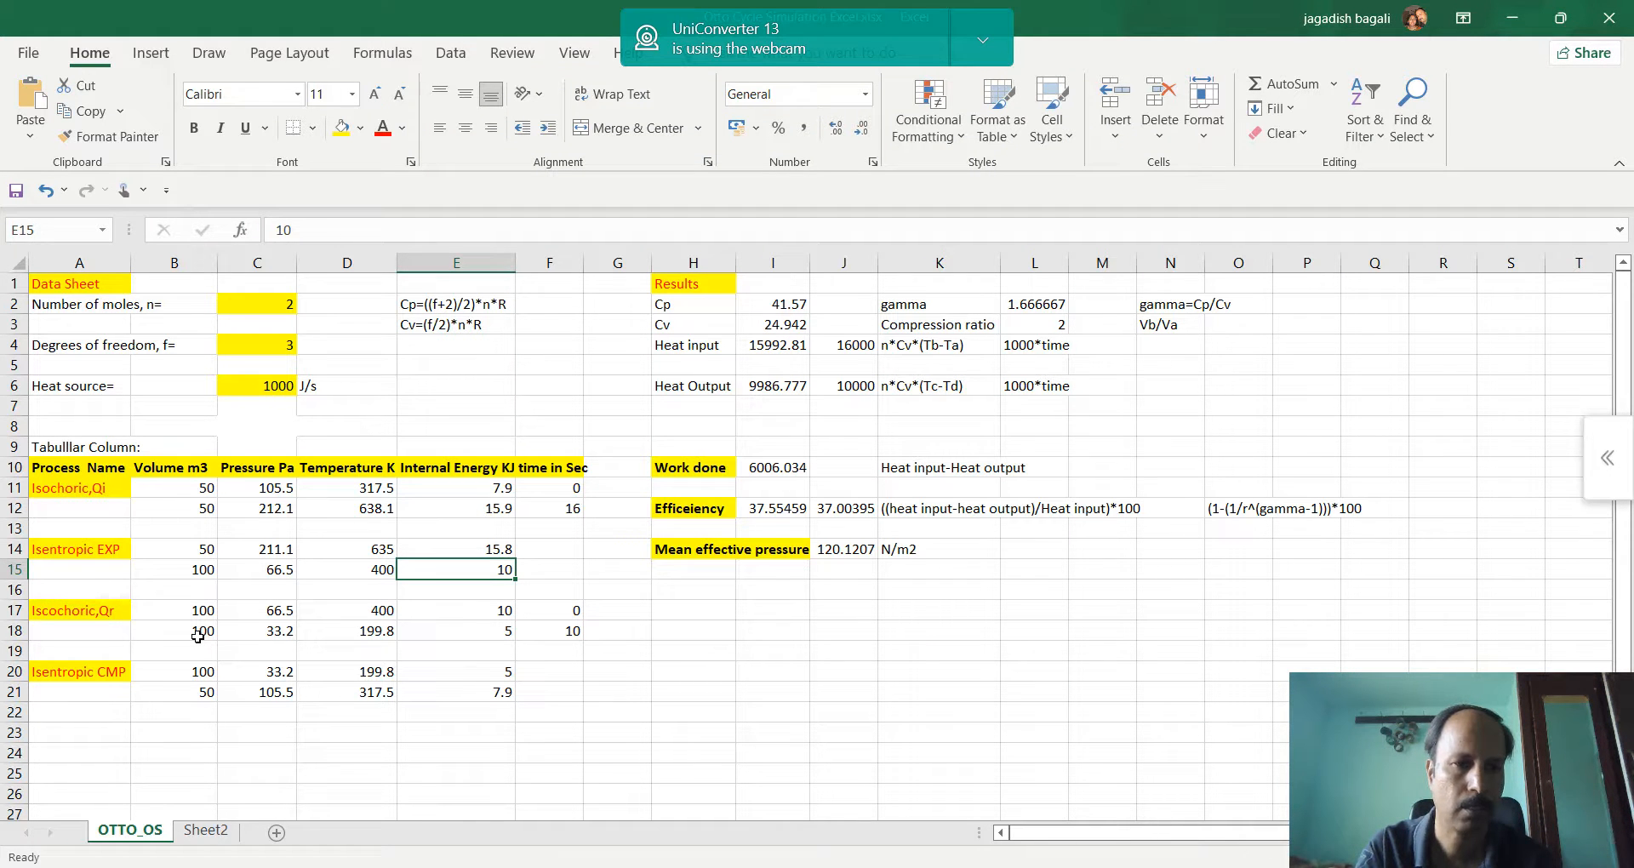
left_click(658, 864)
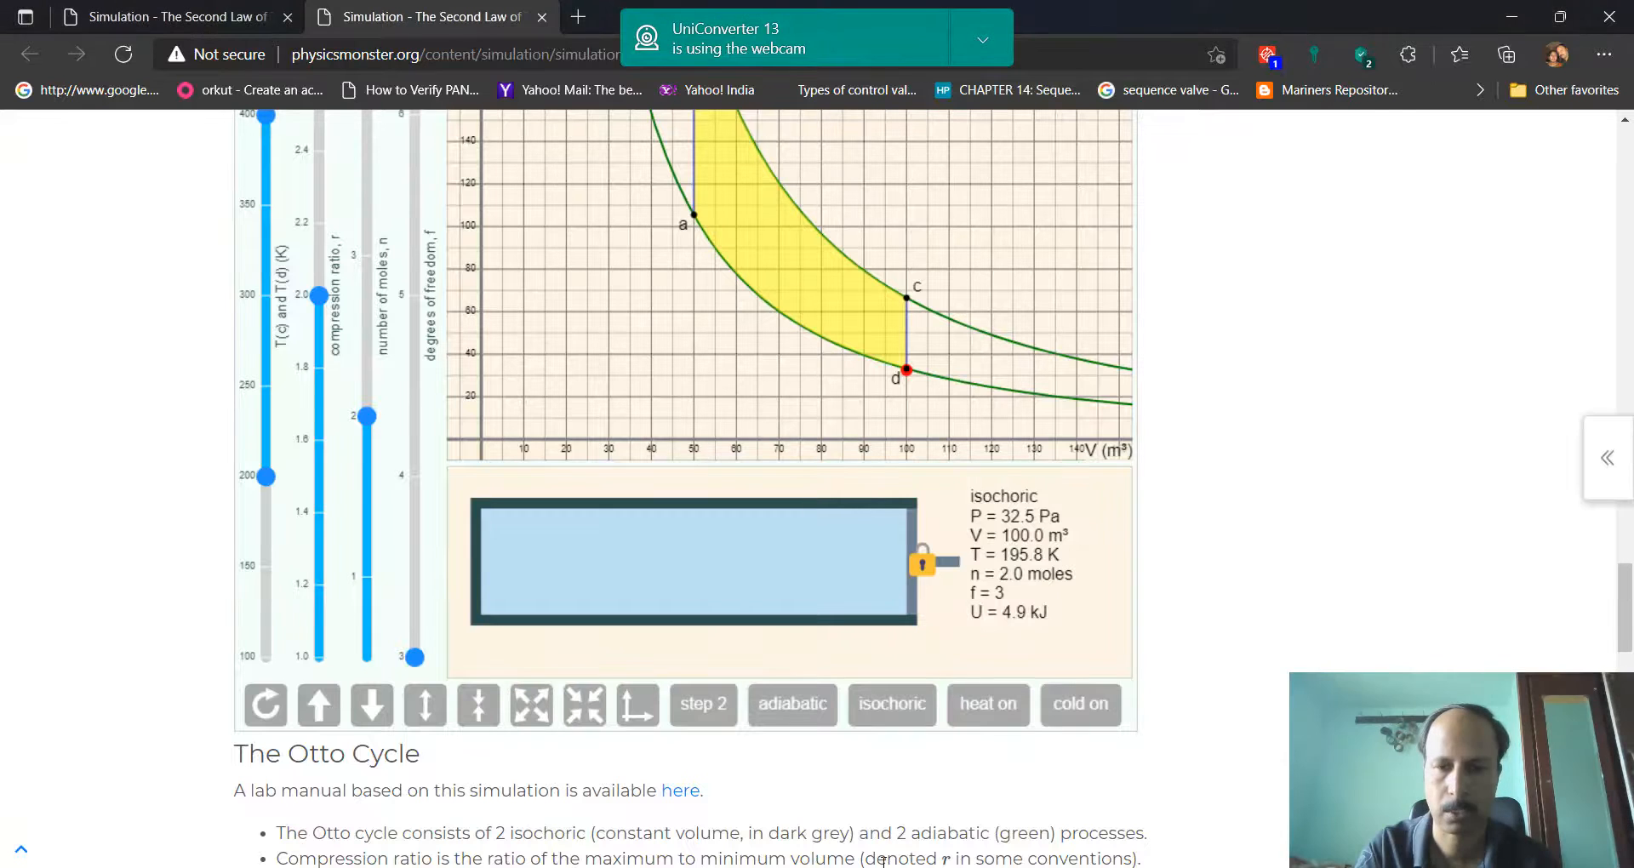
left_click(647, 865)
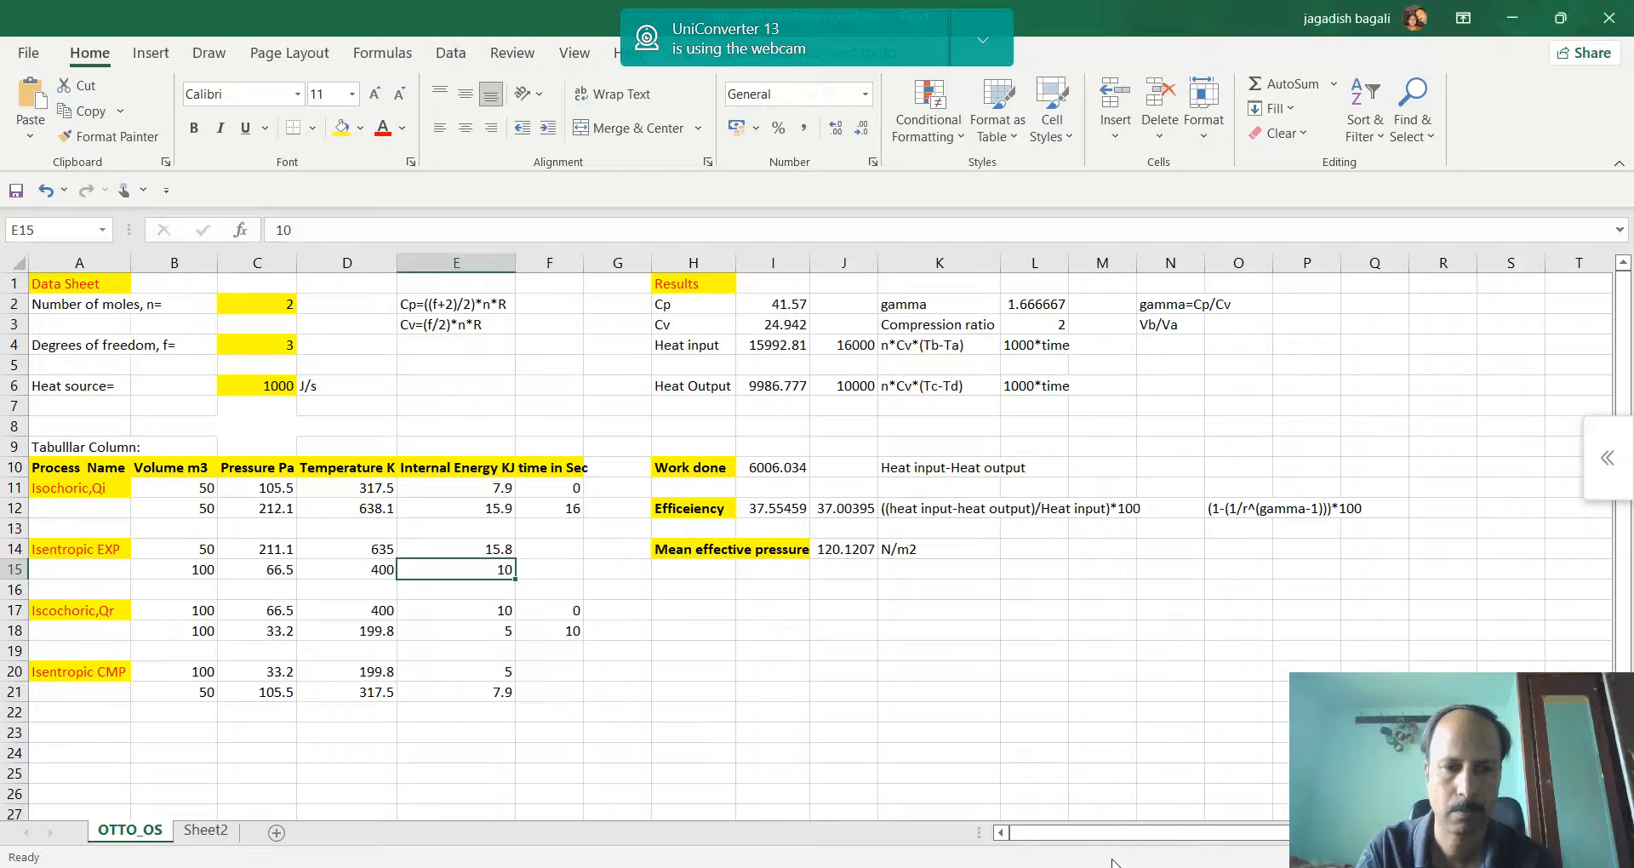
left_click(285, 635)
type("3")
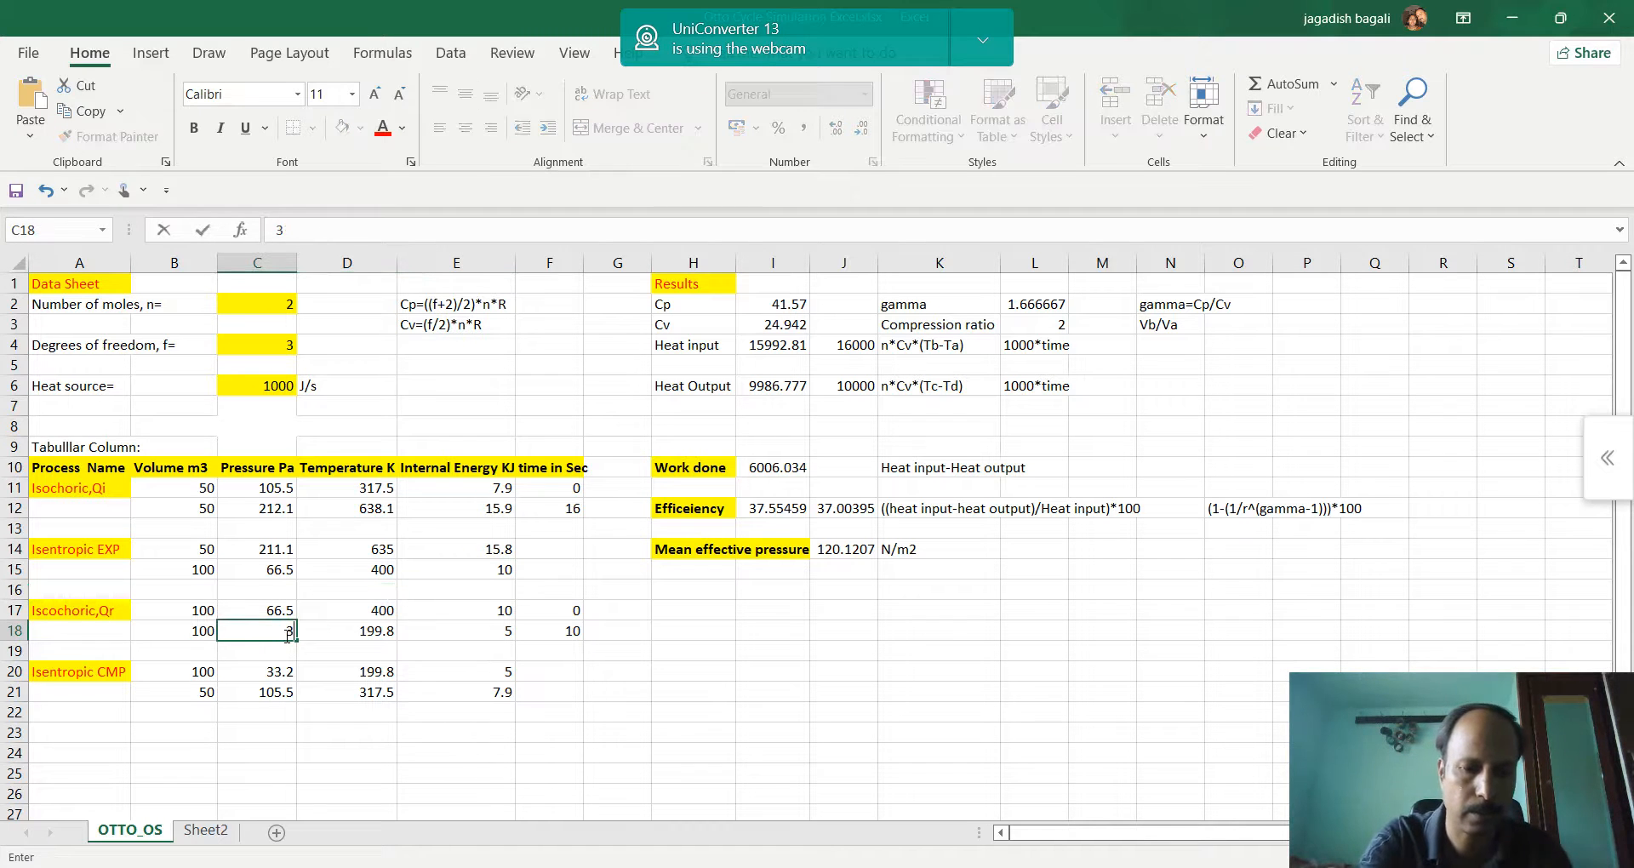
type("2.5")
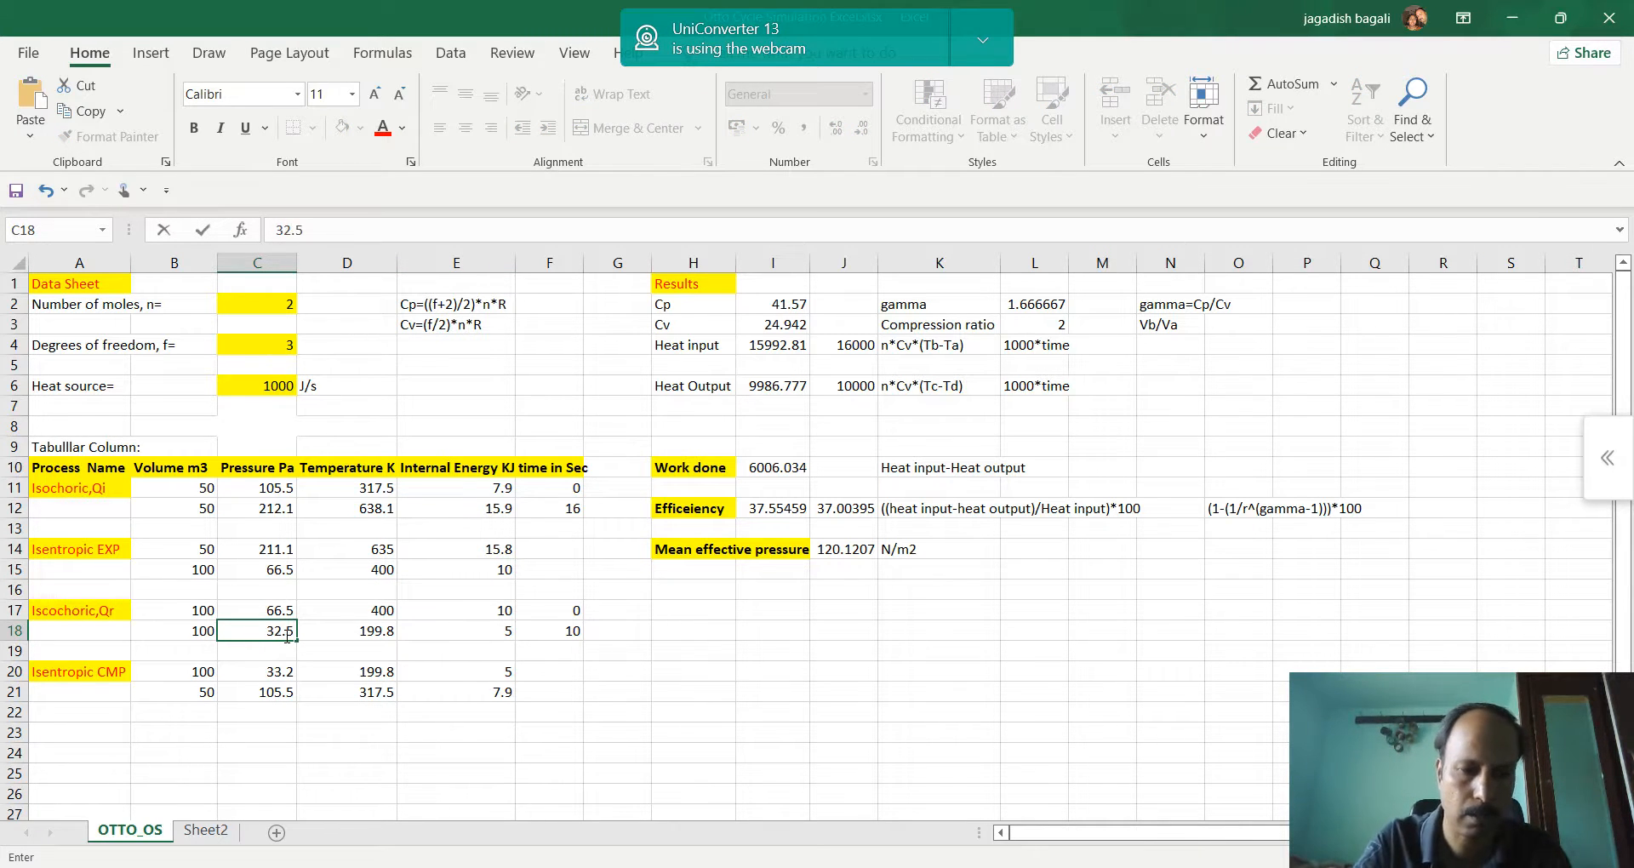
key("Tab")
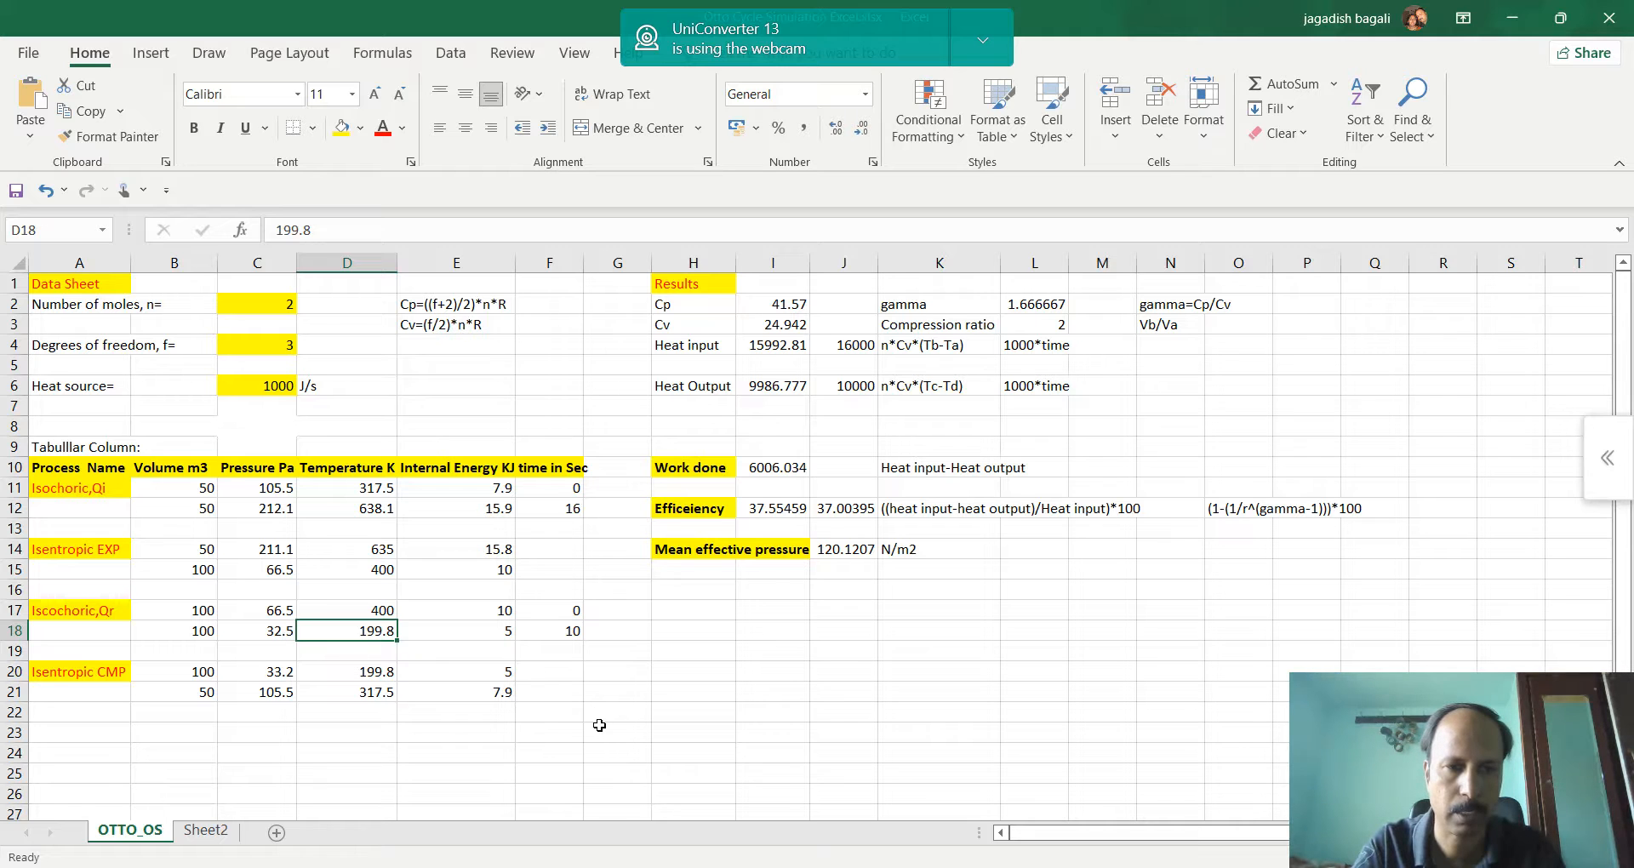
Check the temperature at point d in the browser simulation and enter 195.8 in D18 of the Excel table
key("alt+Tab")
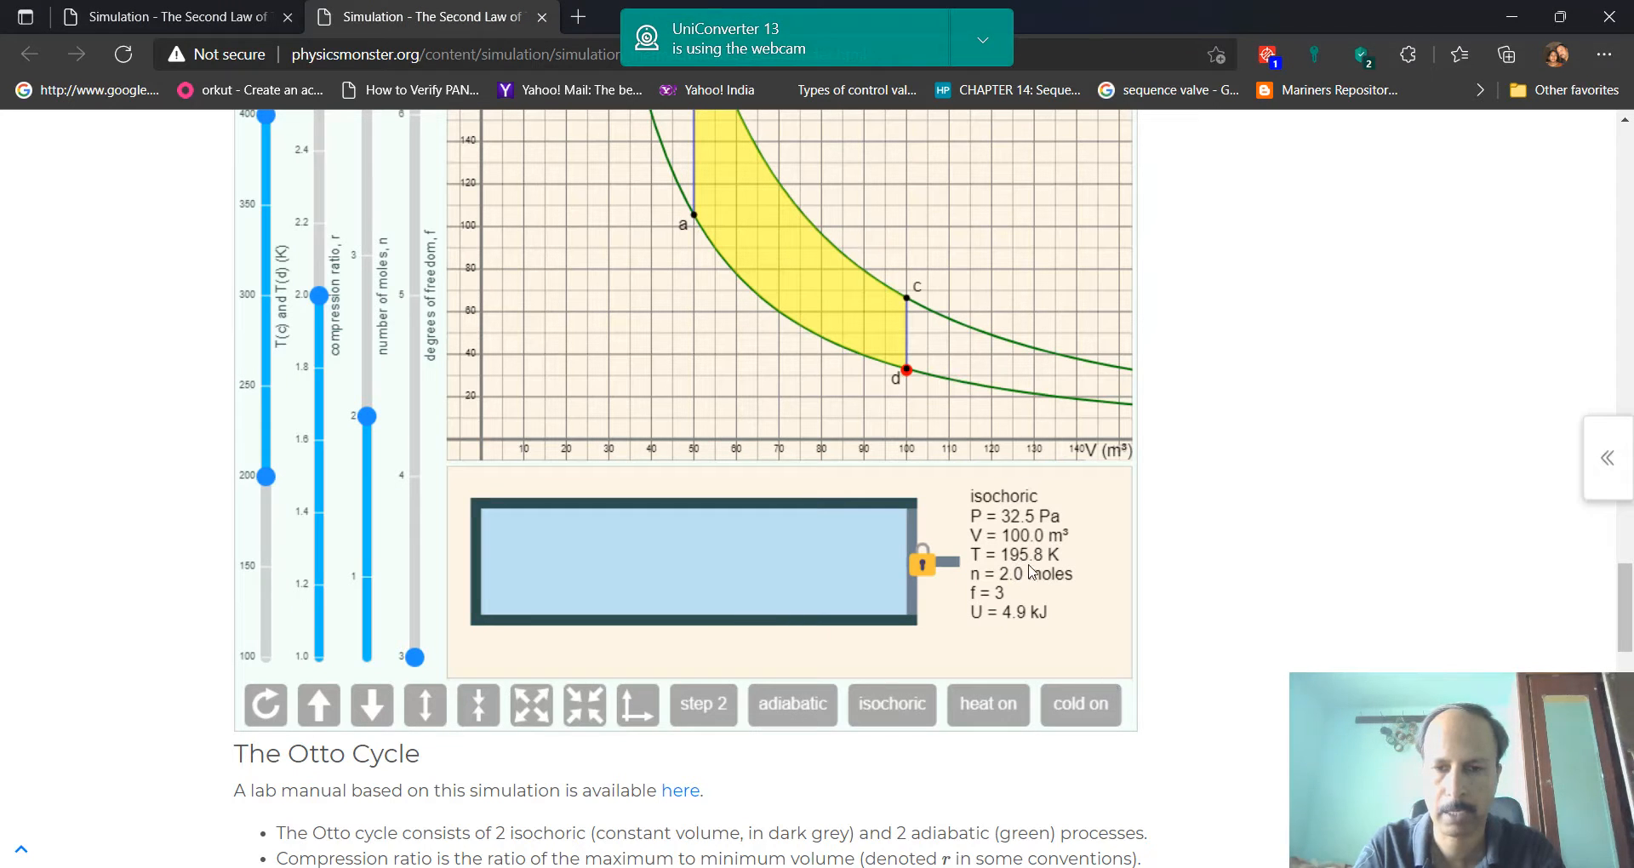
key("alt+Tab")
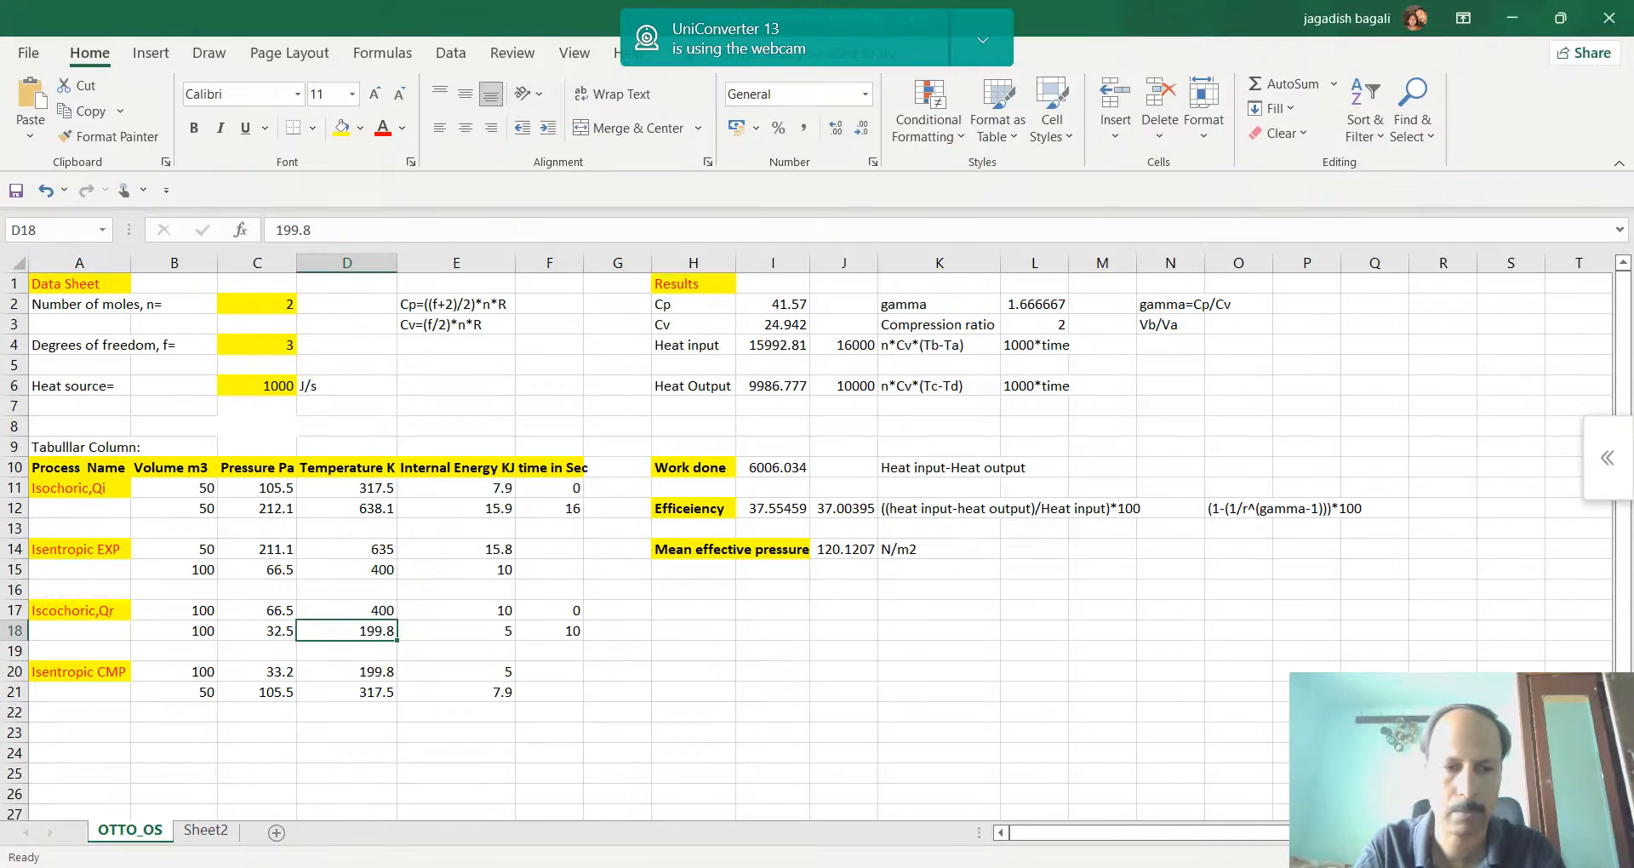
type("19")
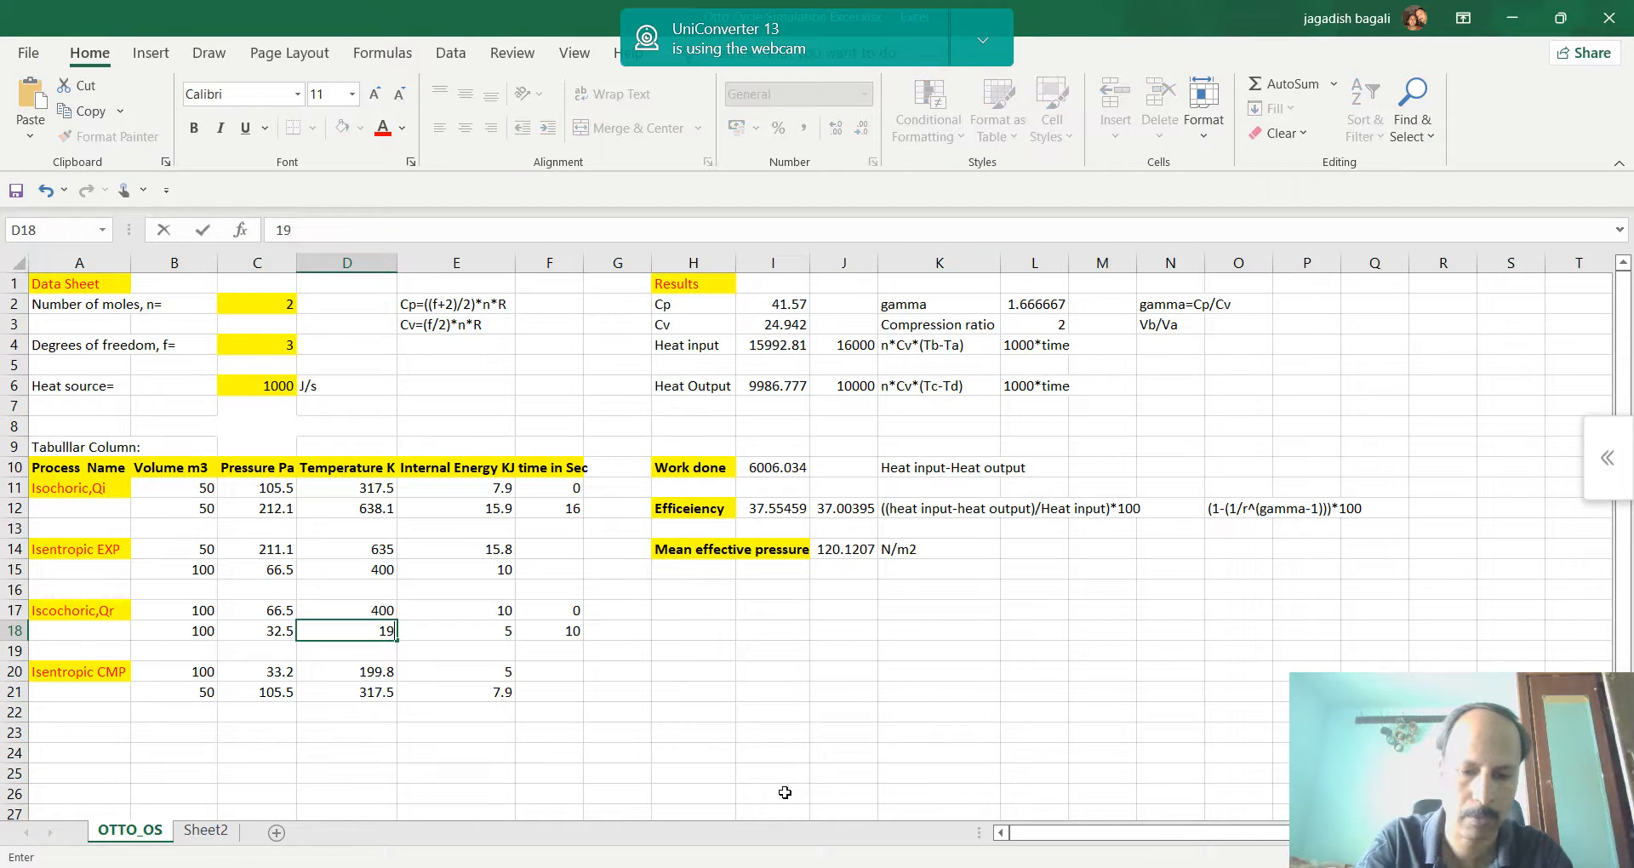
type("5.8")
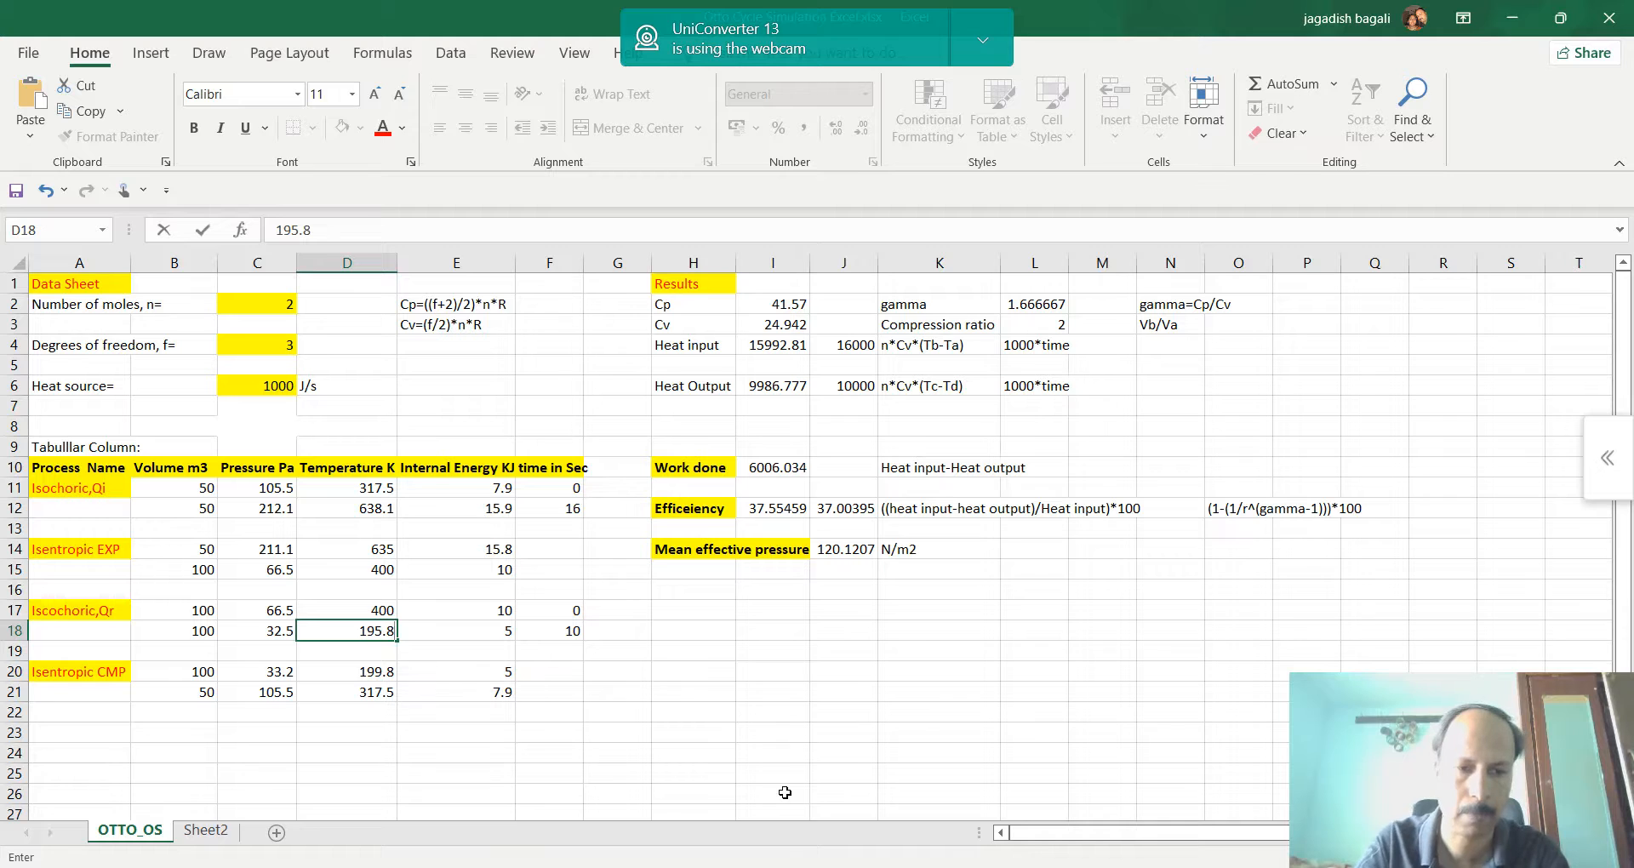
key("Tab")
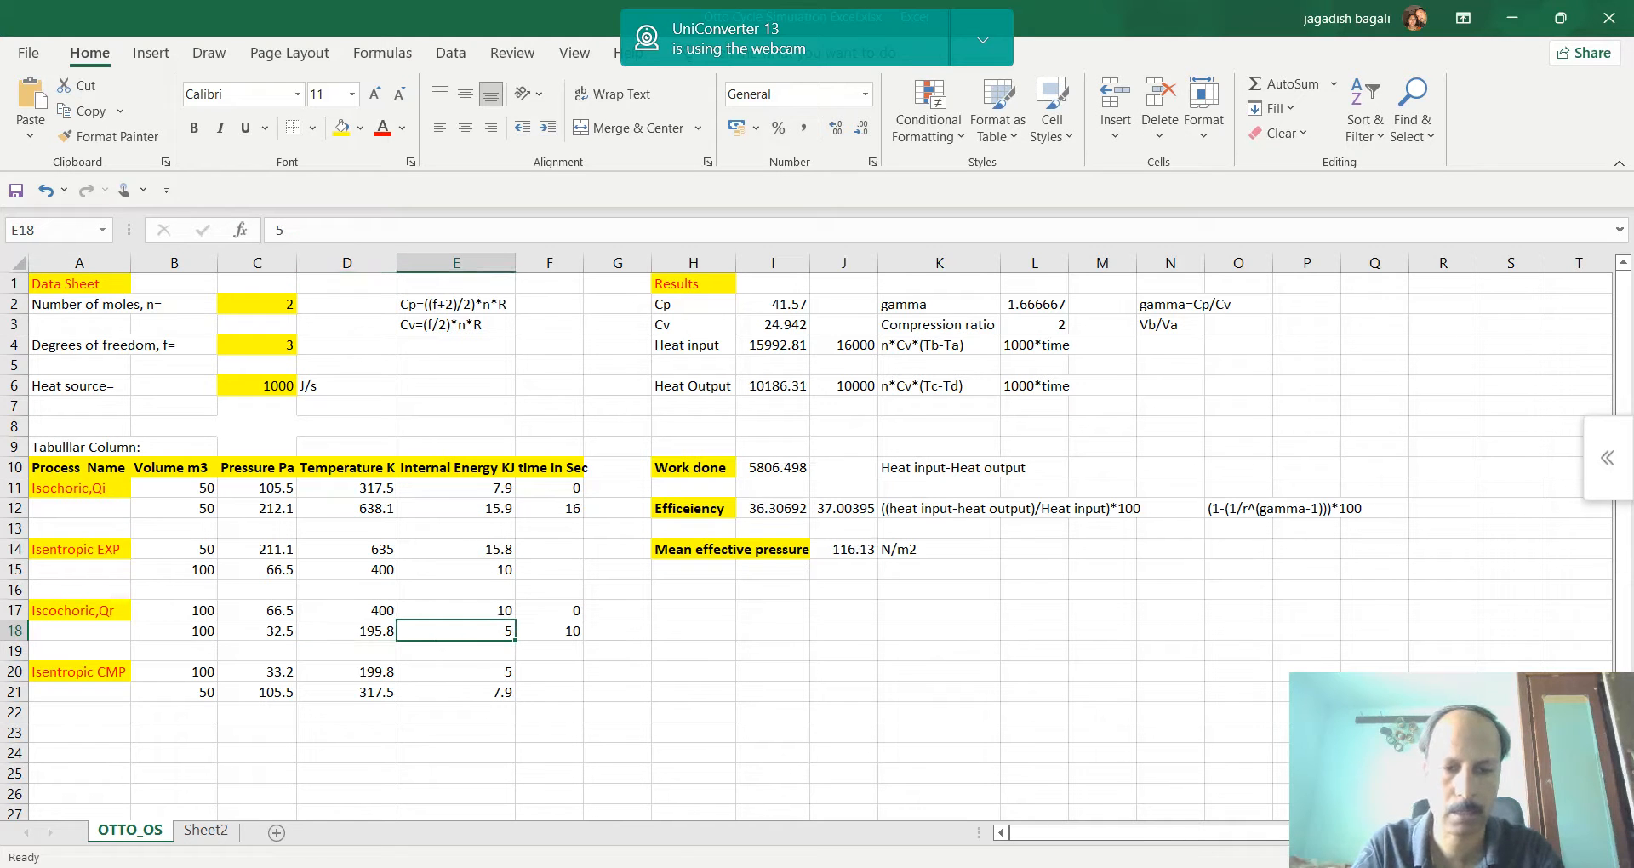
Check the internal energy at point d in the browser simulation and enter 4.9 in E18 of the Excel table
key("alt+Tab")
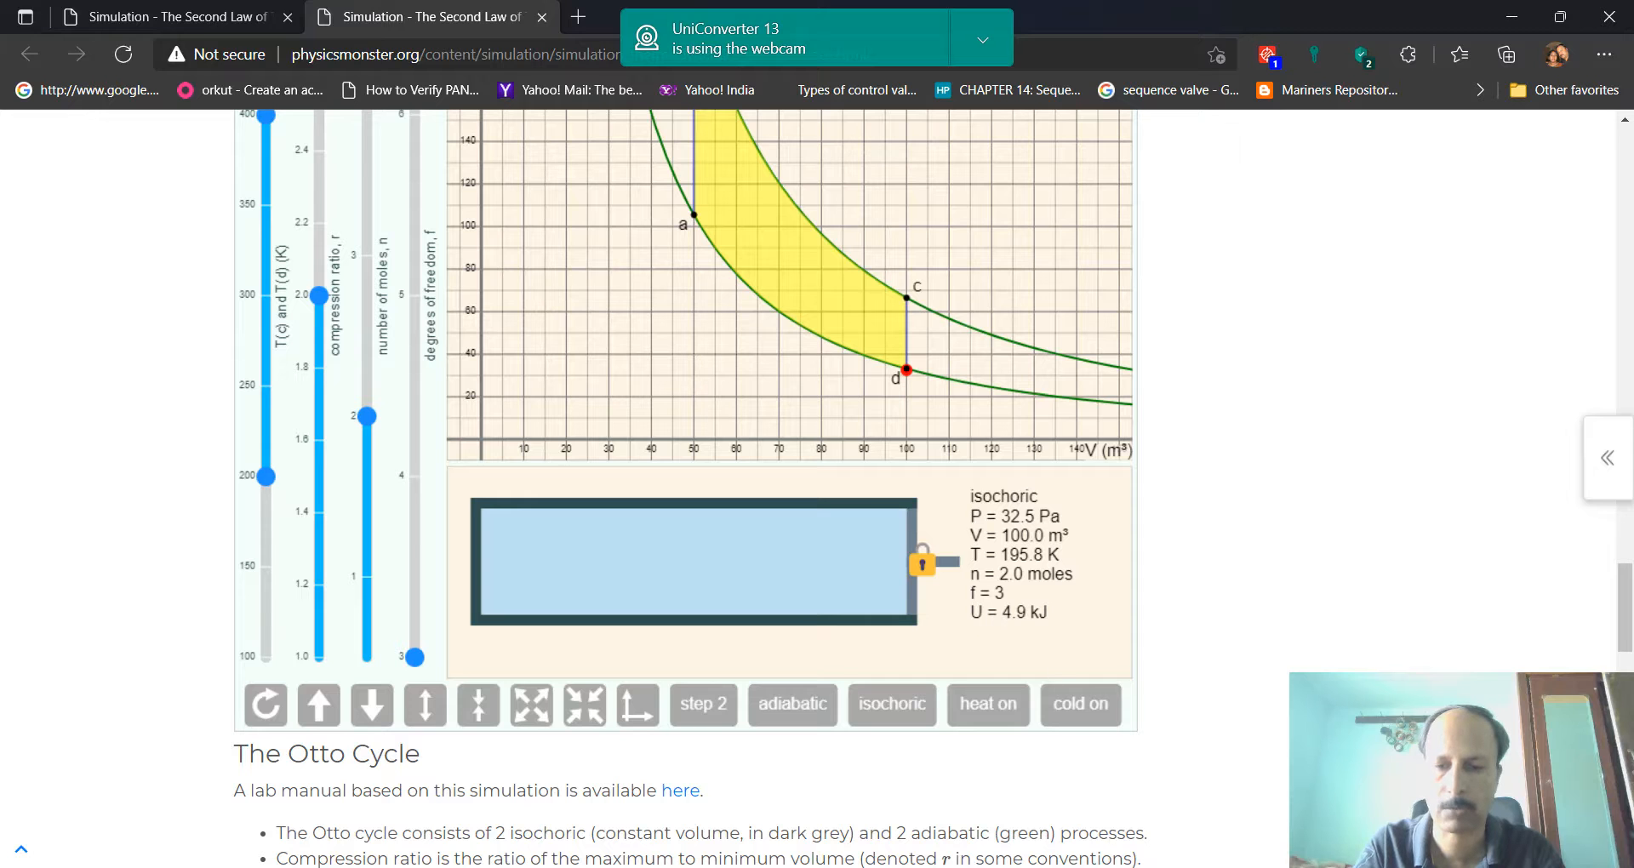
key("alt+Tab")
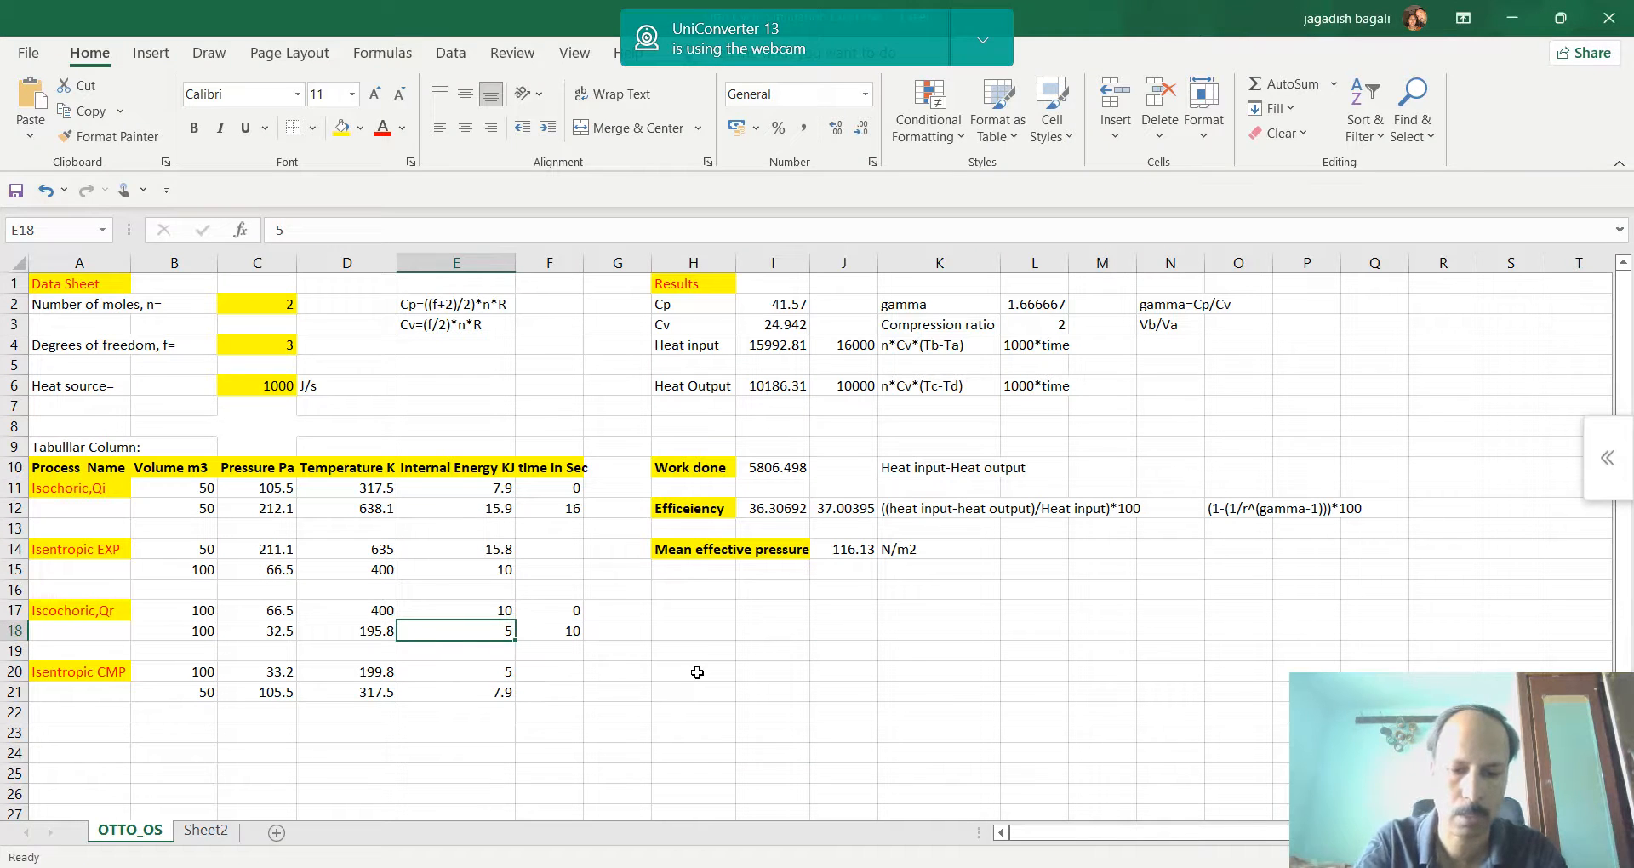
type("4.9")
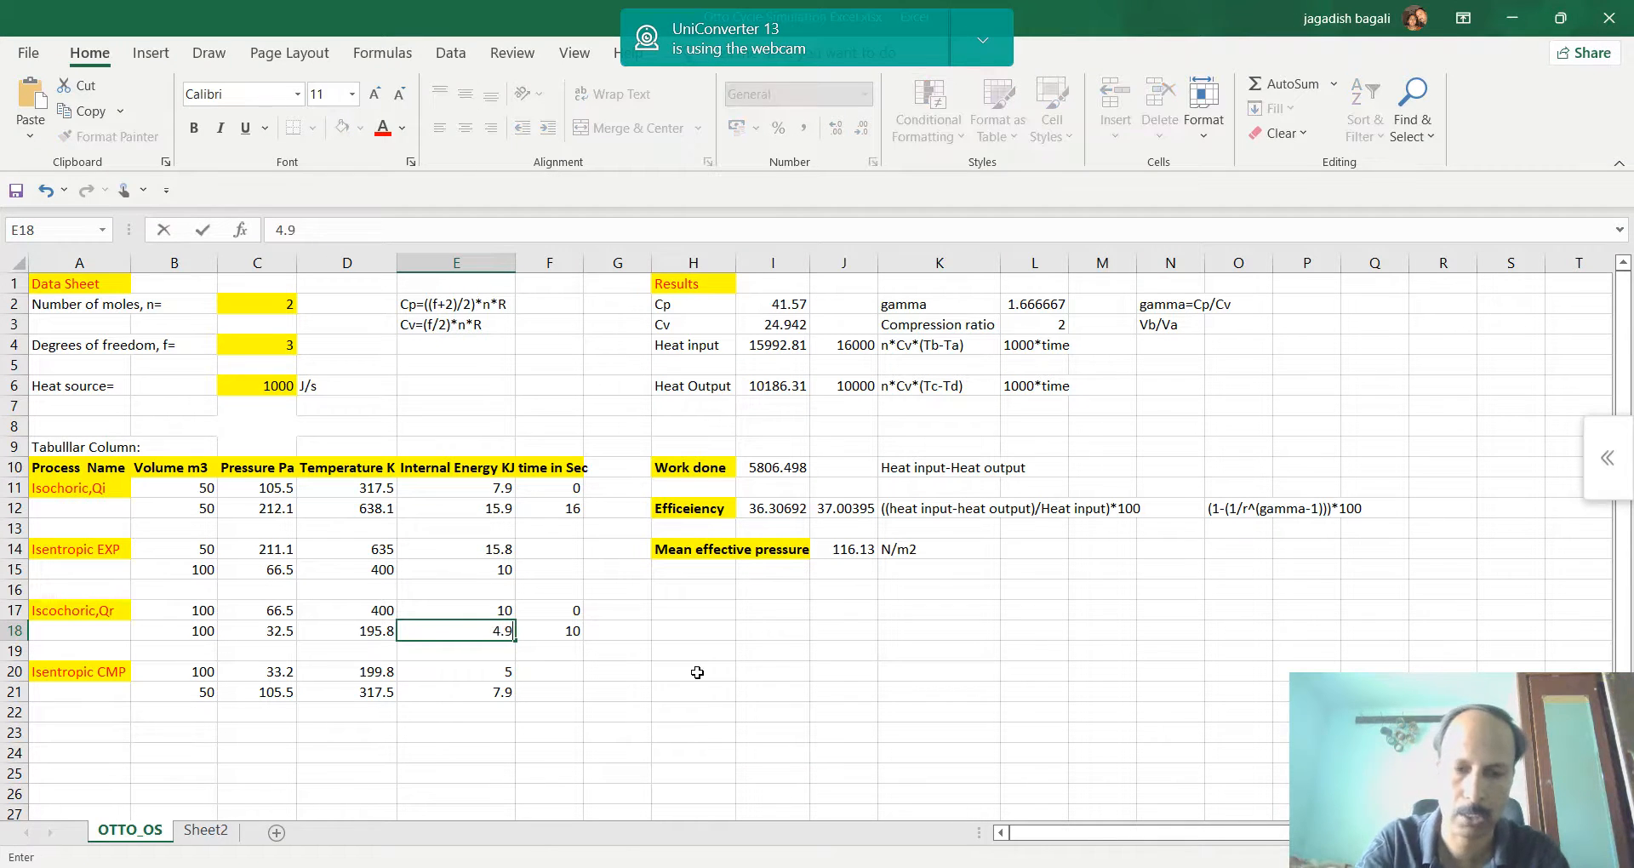
Set the heat rejection time in F18 to 10.2 seconds
left_click(554, 631)
type("10")
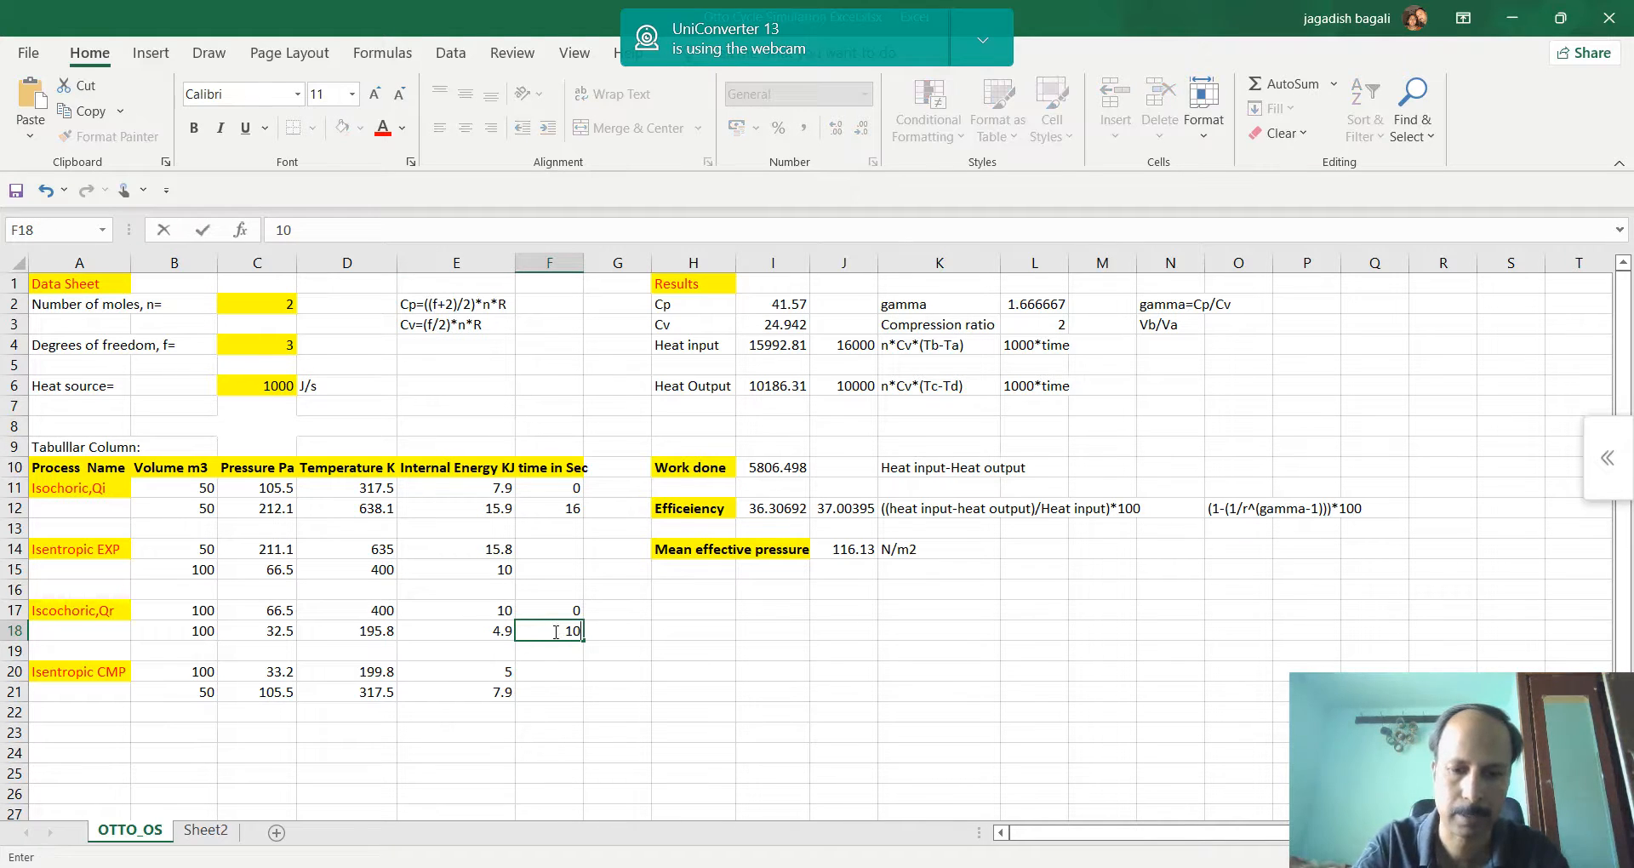
type(".2")
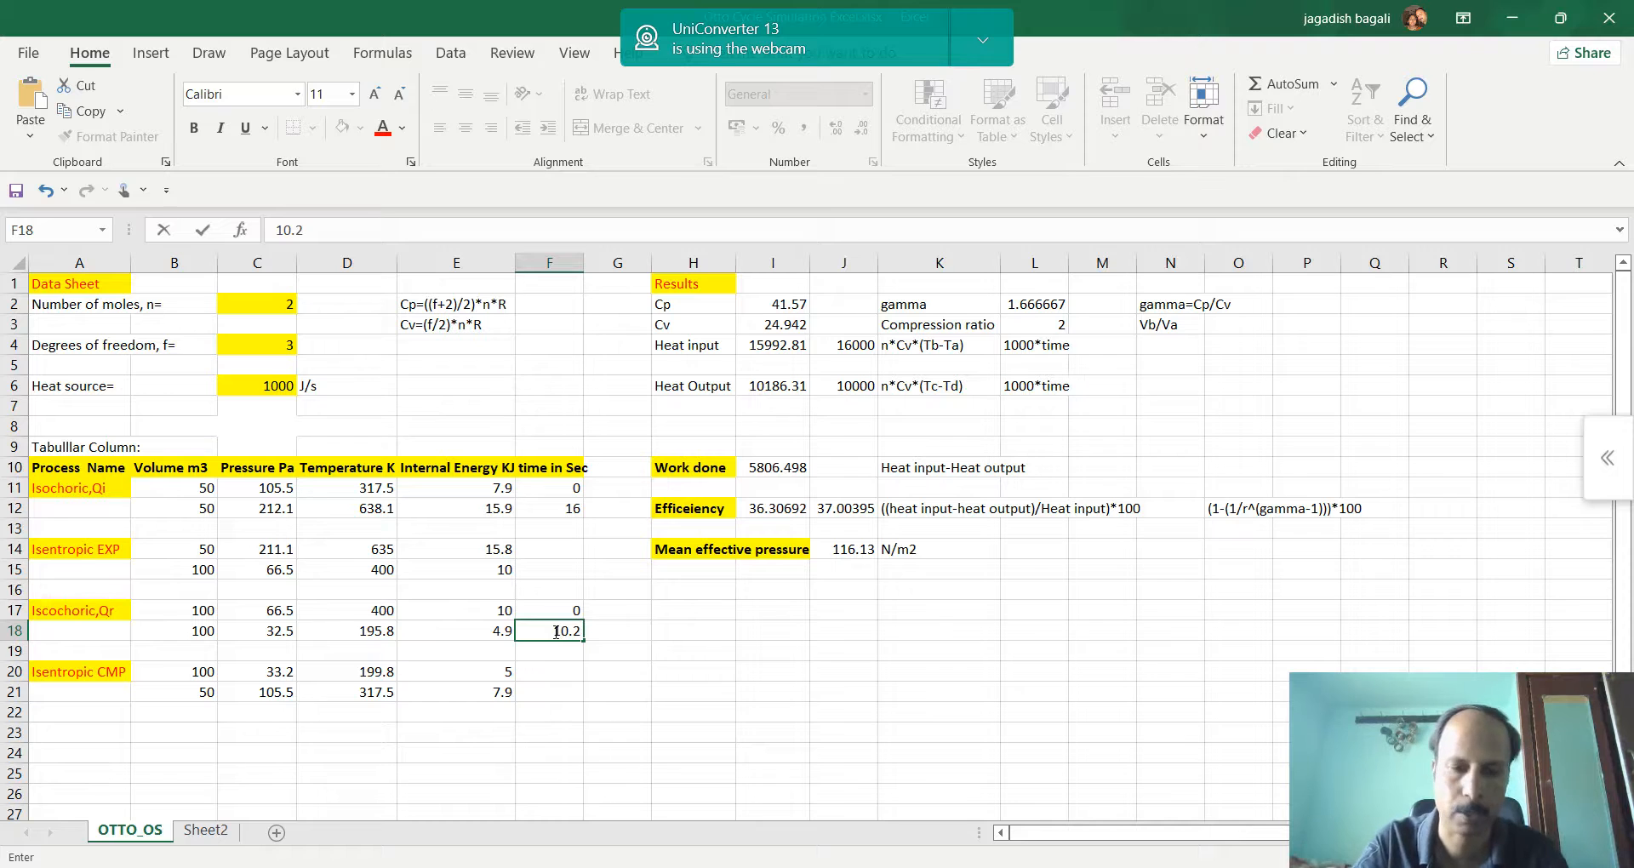
key("Return")
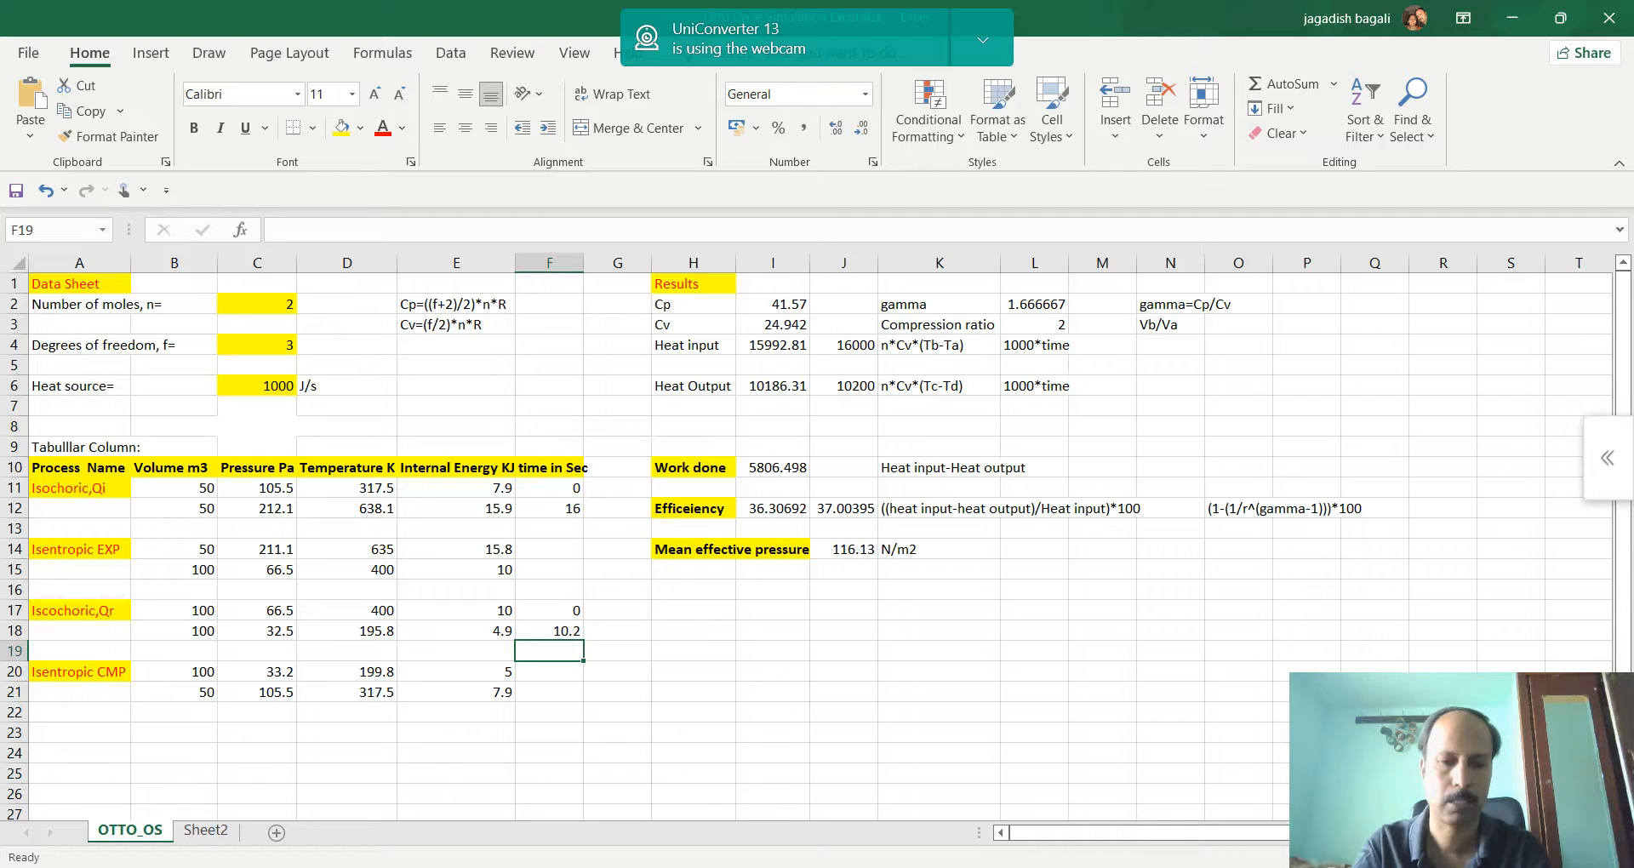
Switch to the browser simulation, set the process to adiabatic and compress the gas from point d to about 49.5 m³ near point a
left_click(740, 719)
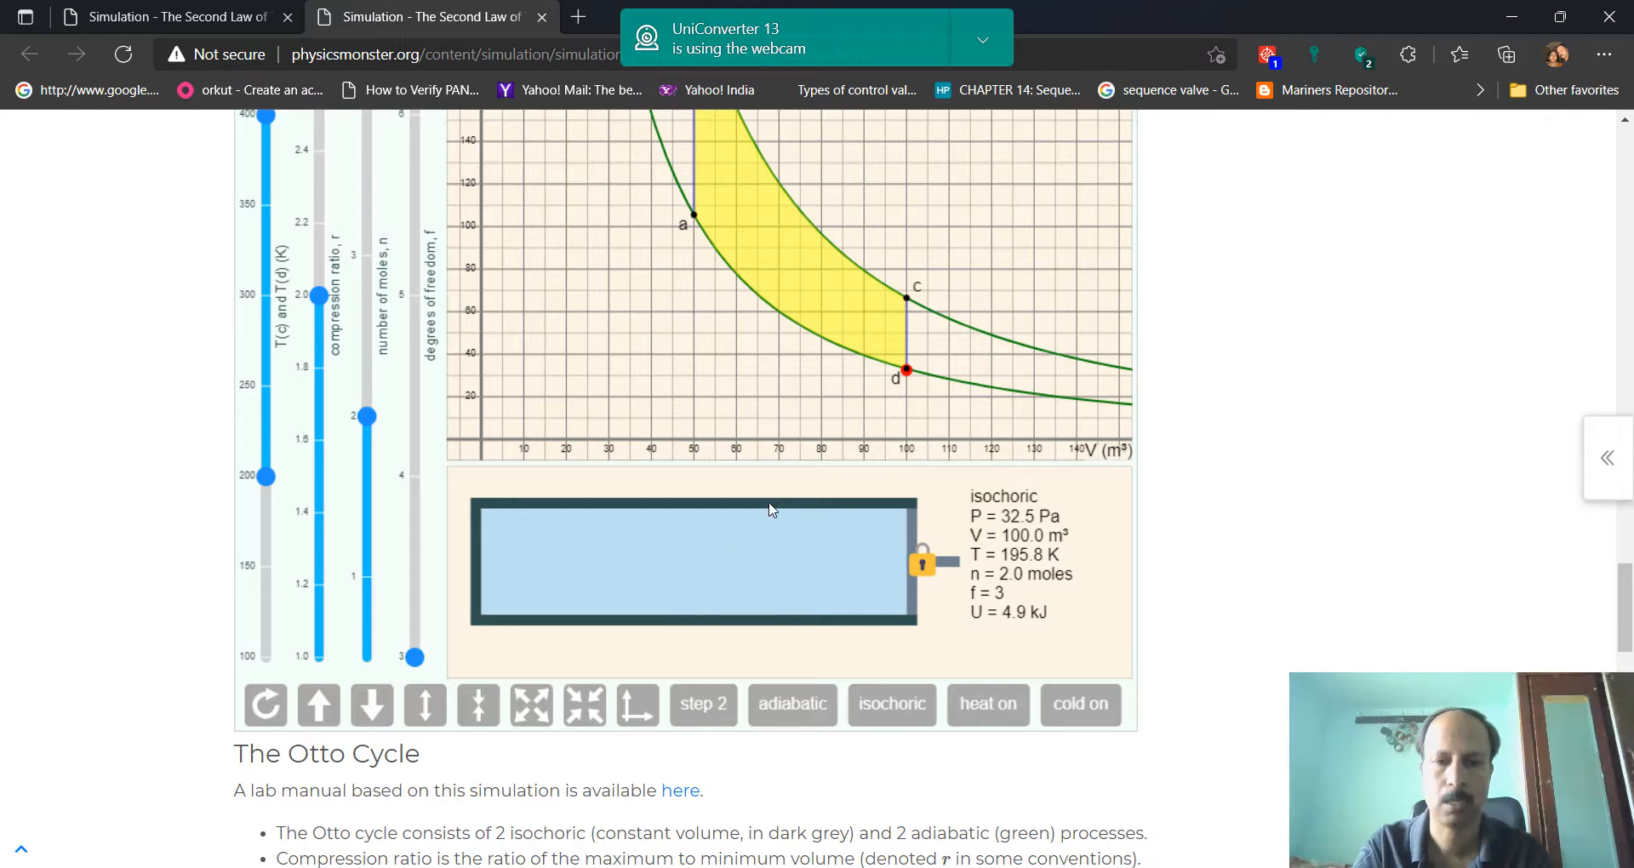
left_click(809, 713)
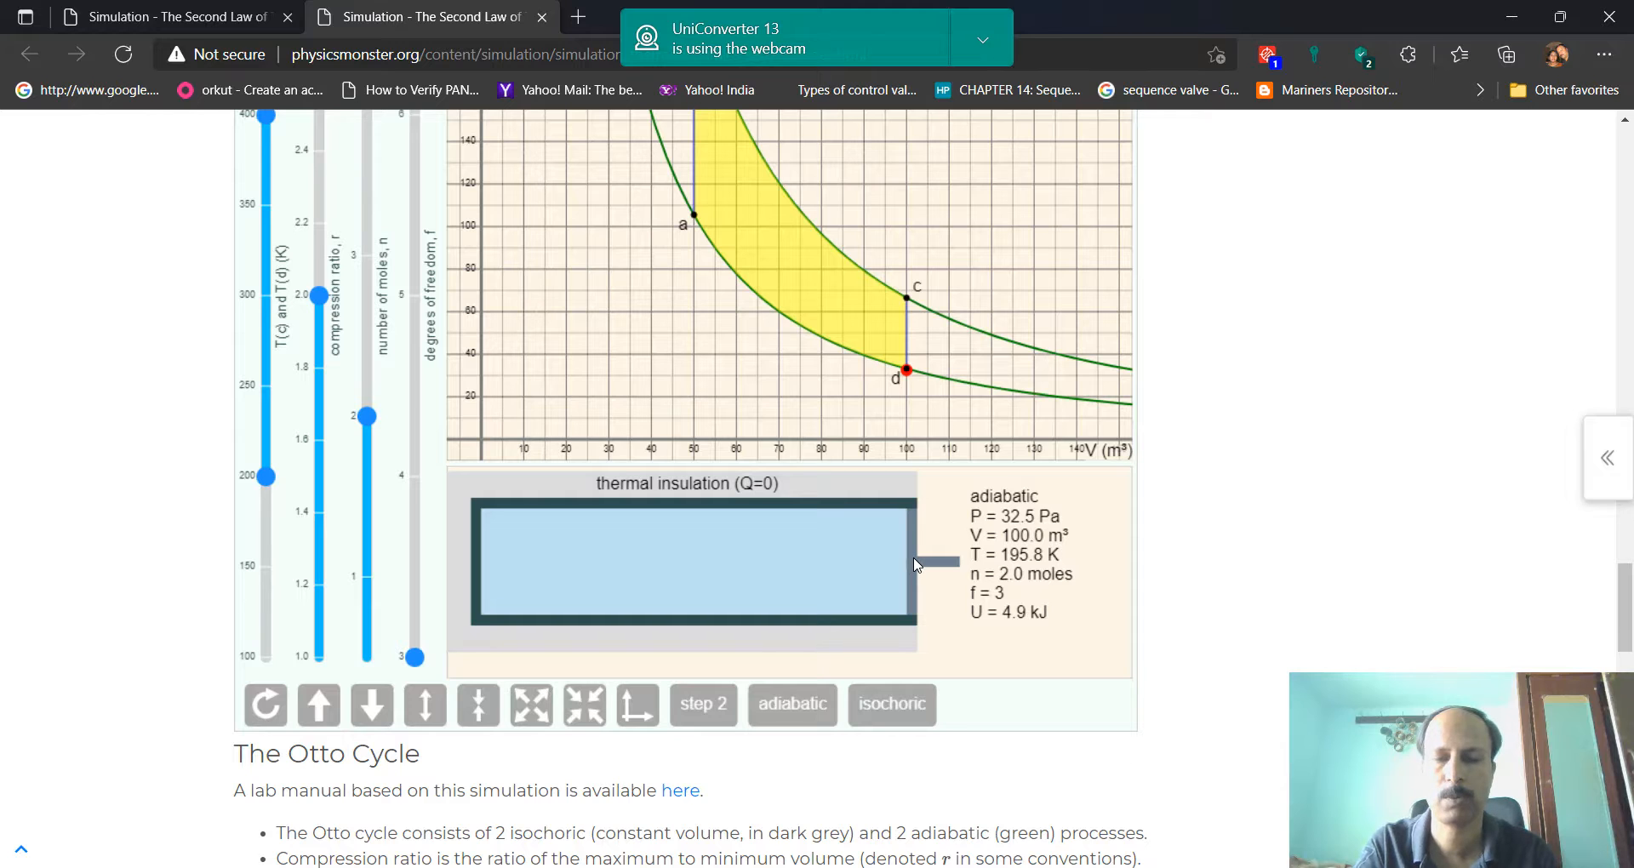
left_click_drag(915, 563, 701, 519)
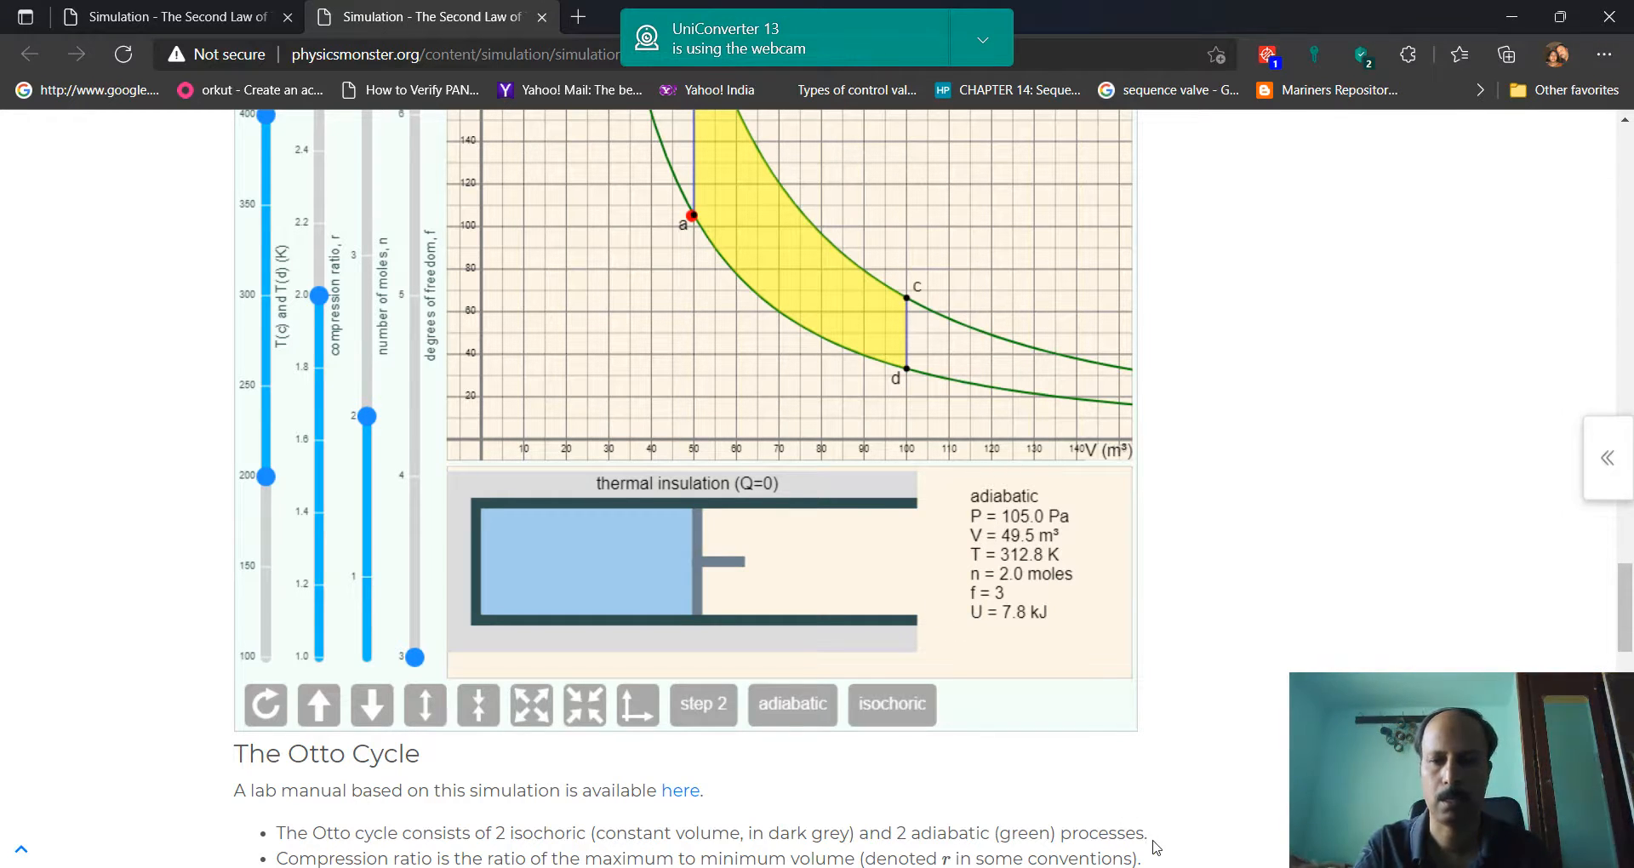
Switch back to Excel and enter the pressure 105 in C21 for the end of the isentropic compression
left_click(1164, 867)
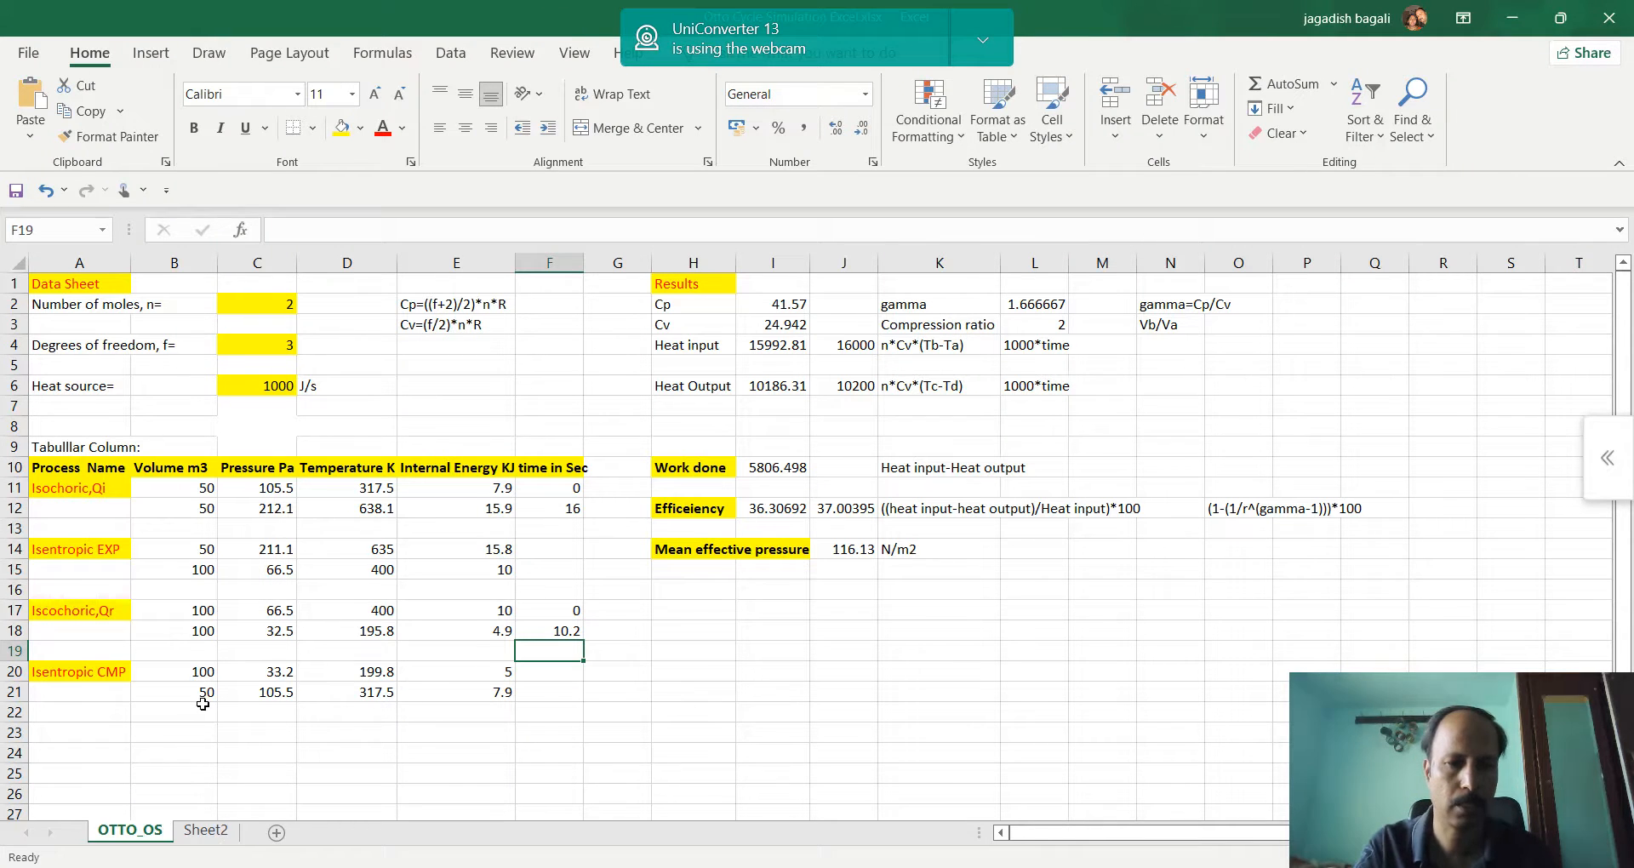
left_click(277, 698)
type("1")
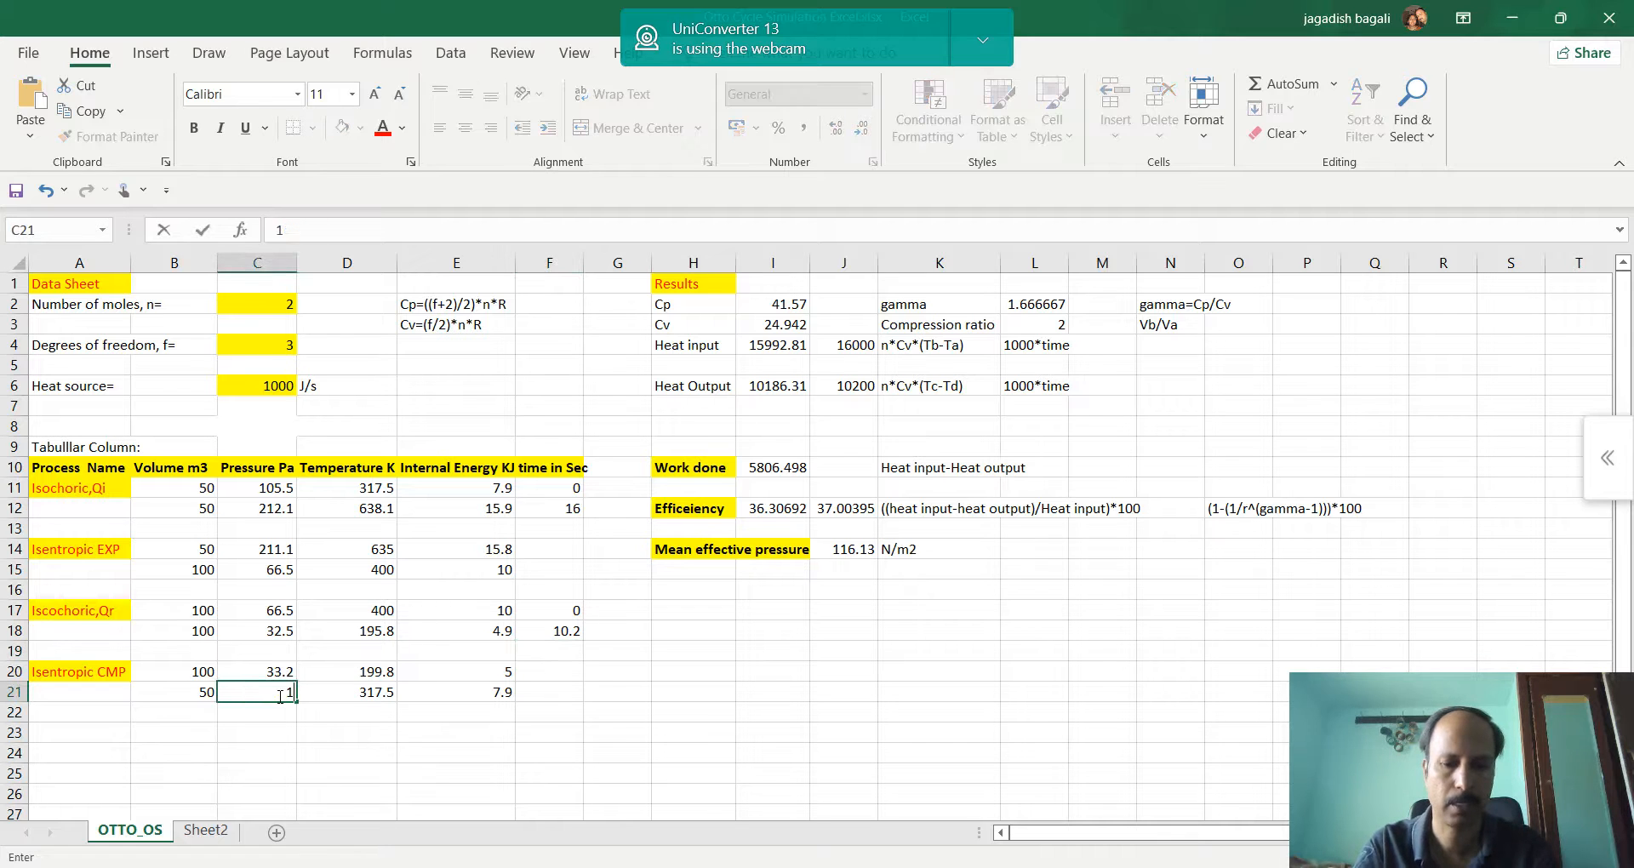
type("05")
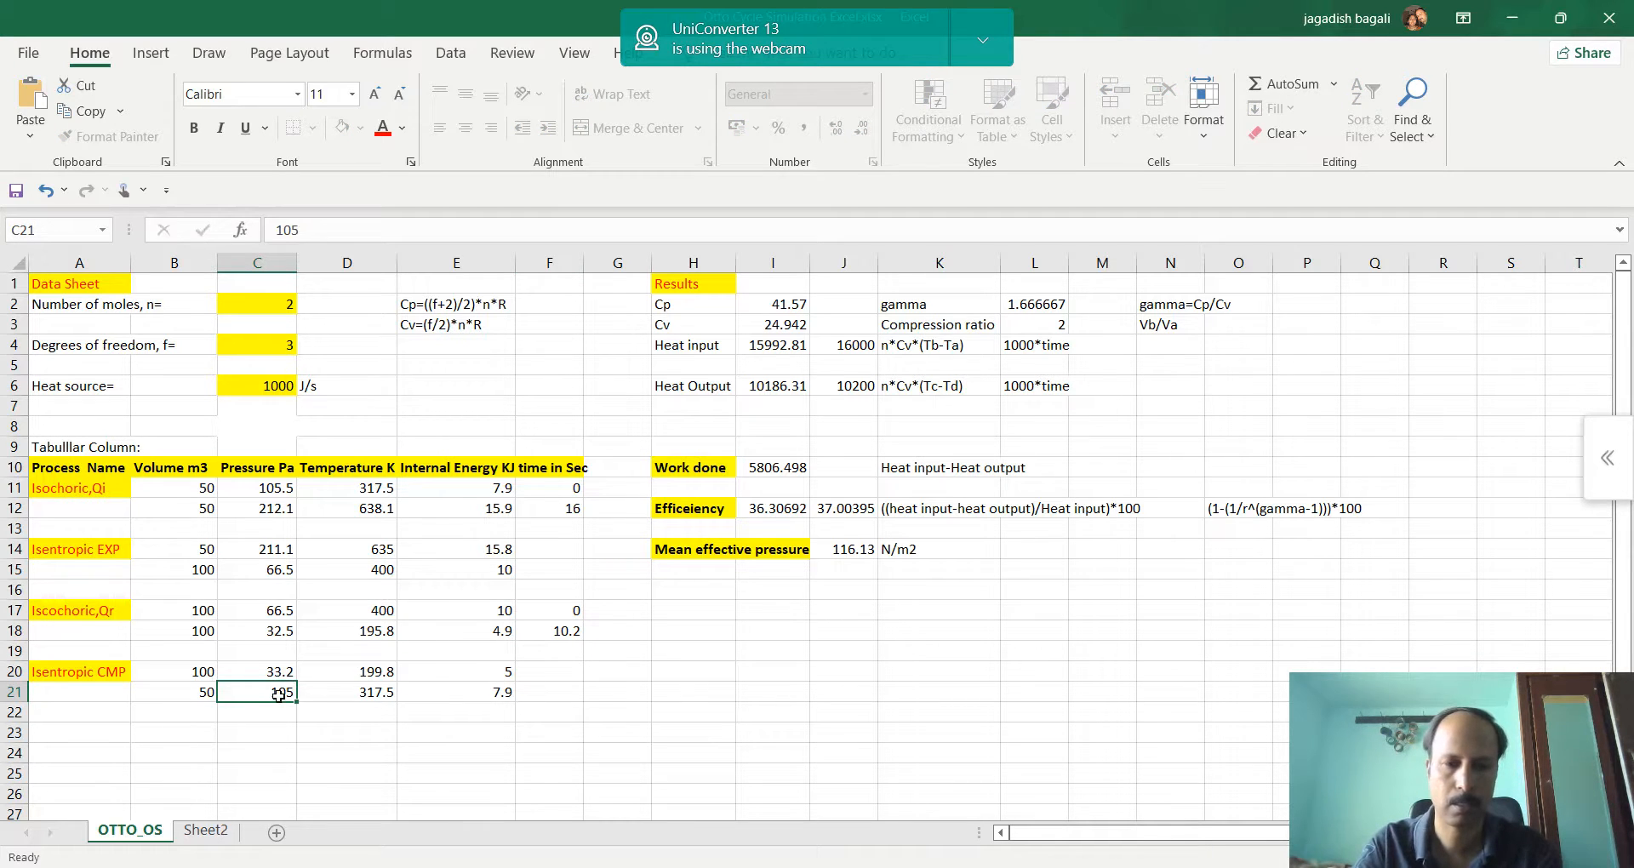
key("Return")
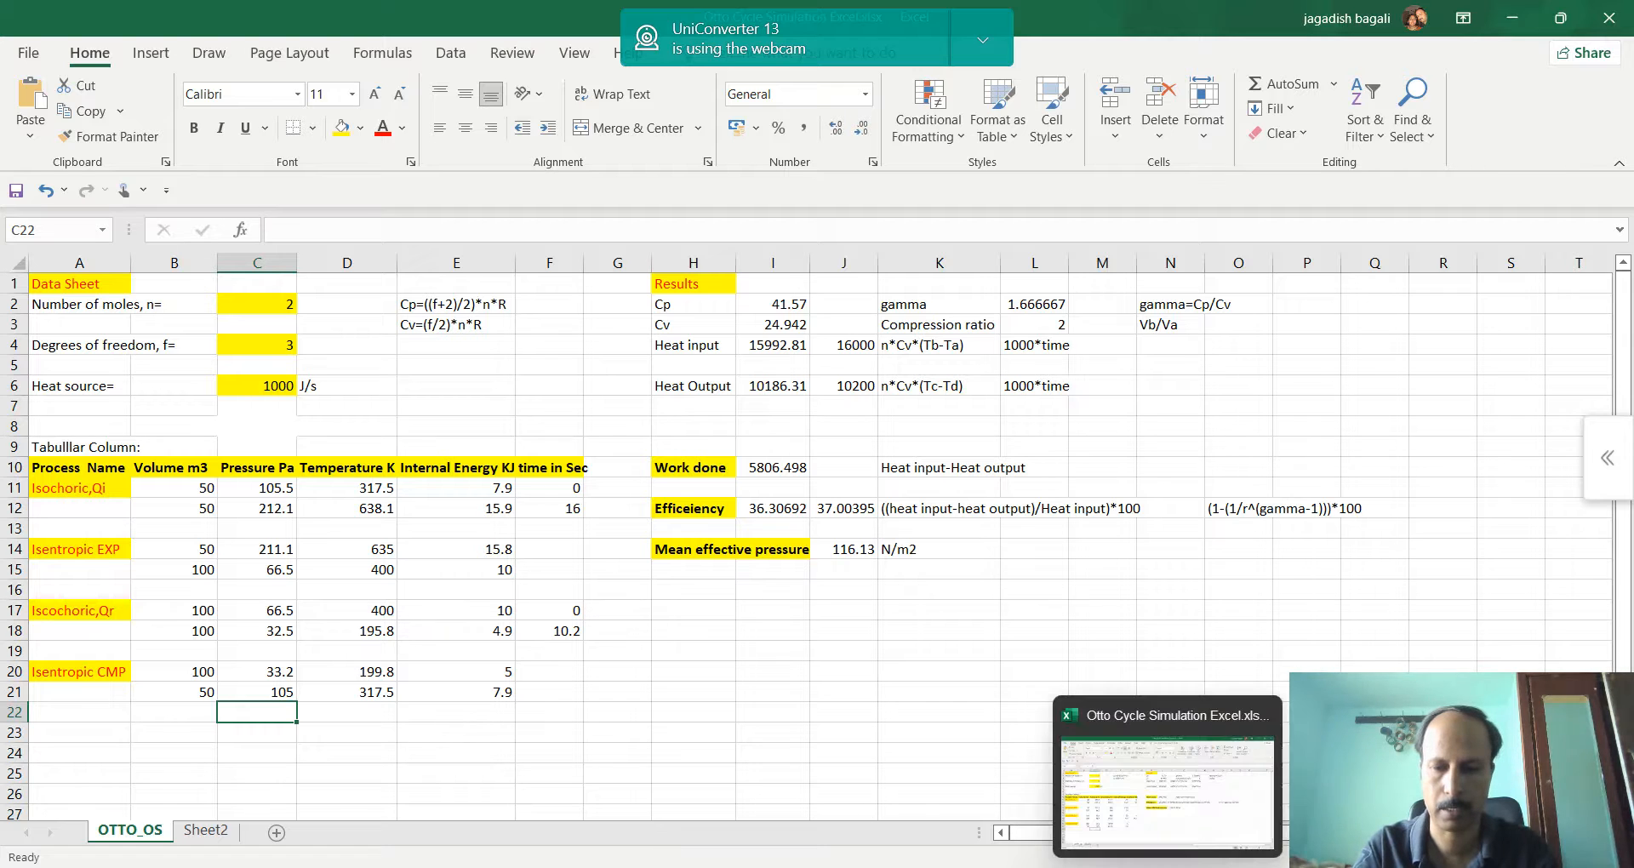
Check the compressed gas volume in the browser simulation and enter 49.5 in B21 of the Excel table
left_click(699, 867)
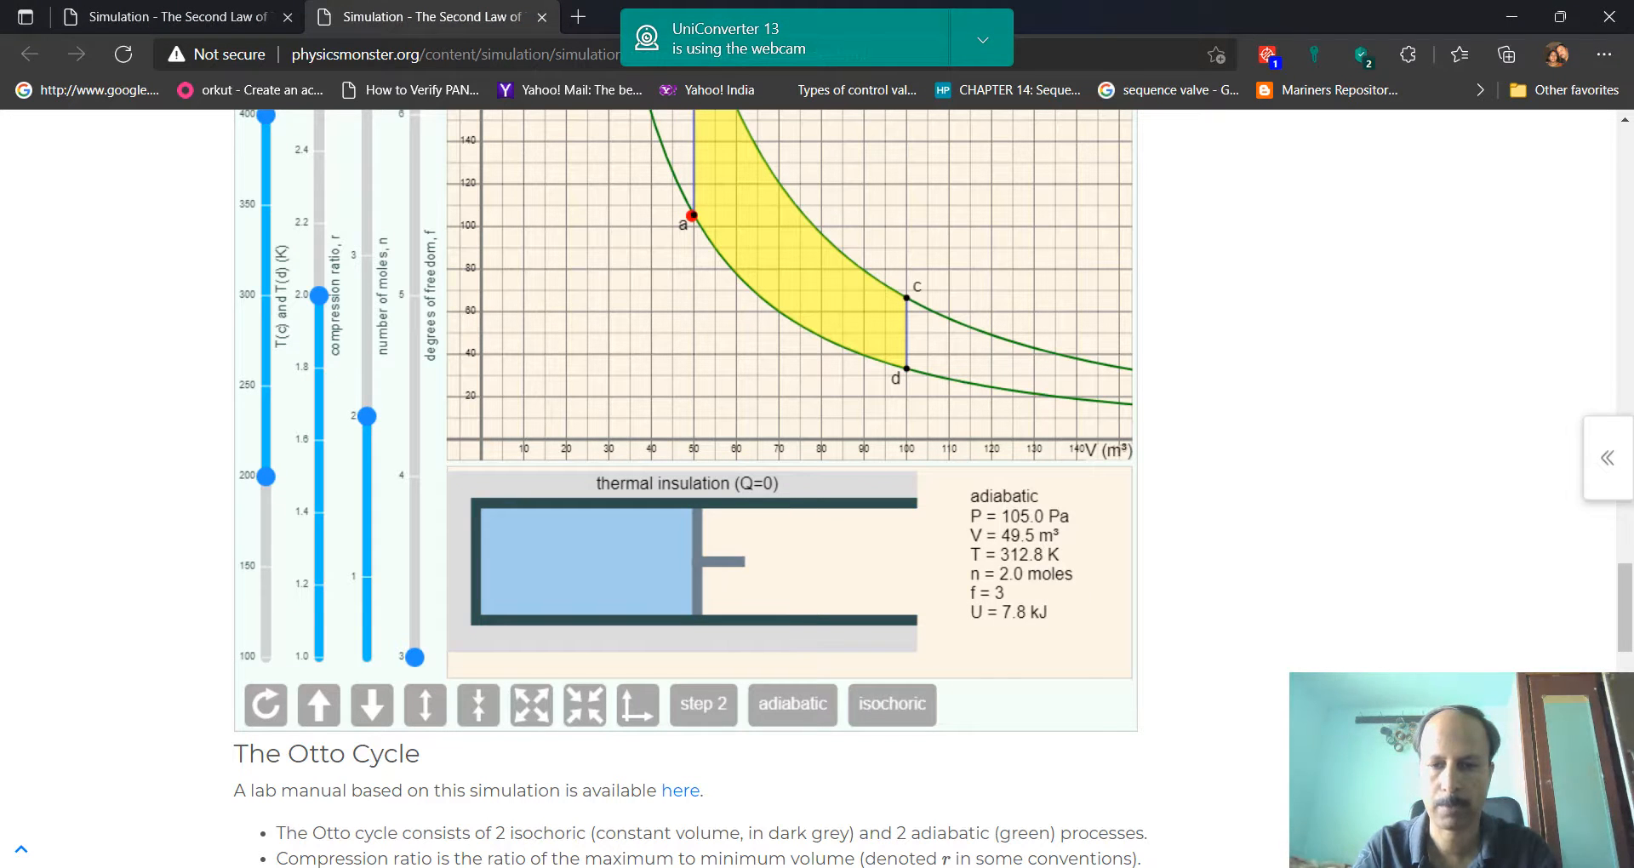
mouse_move(1140, 866)
left_click(1141, 838)
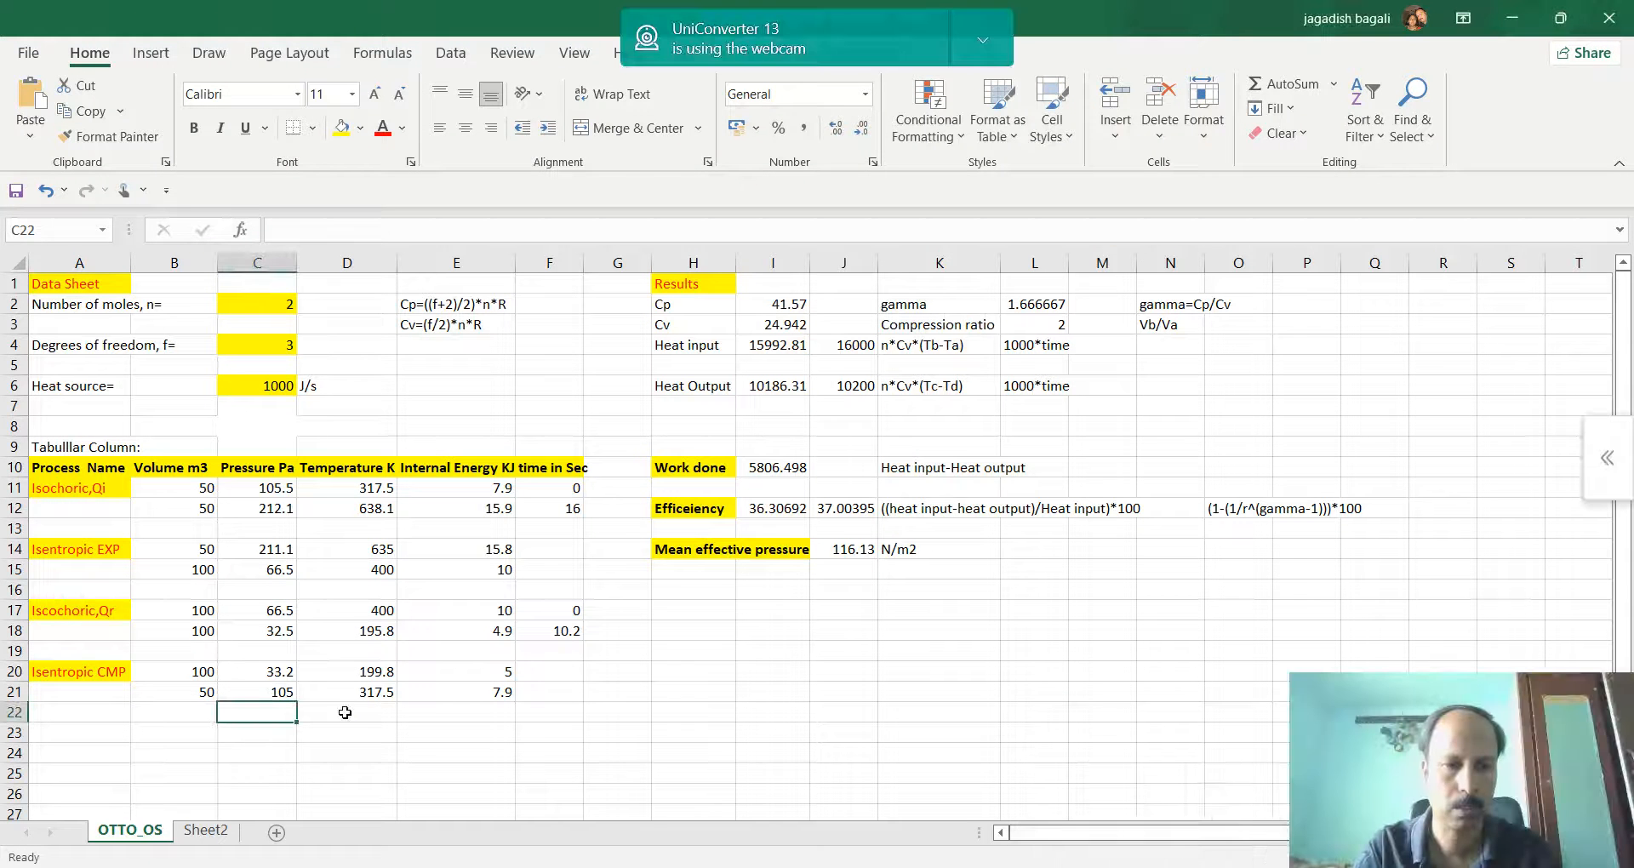
left_click(209, 690)
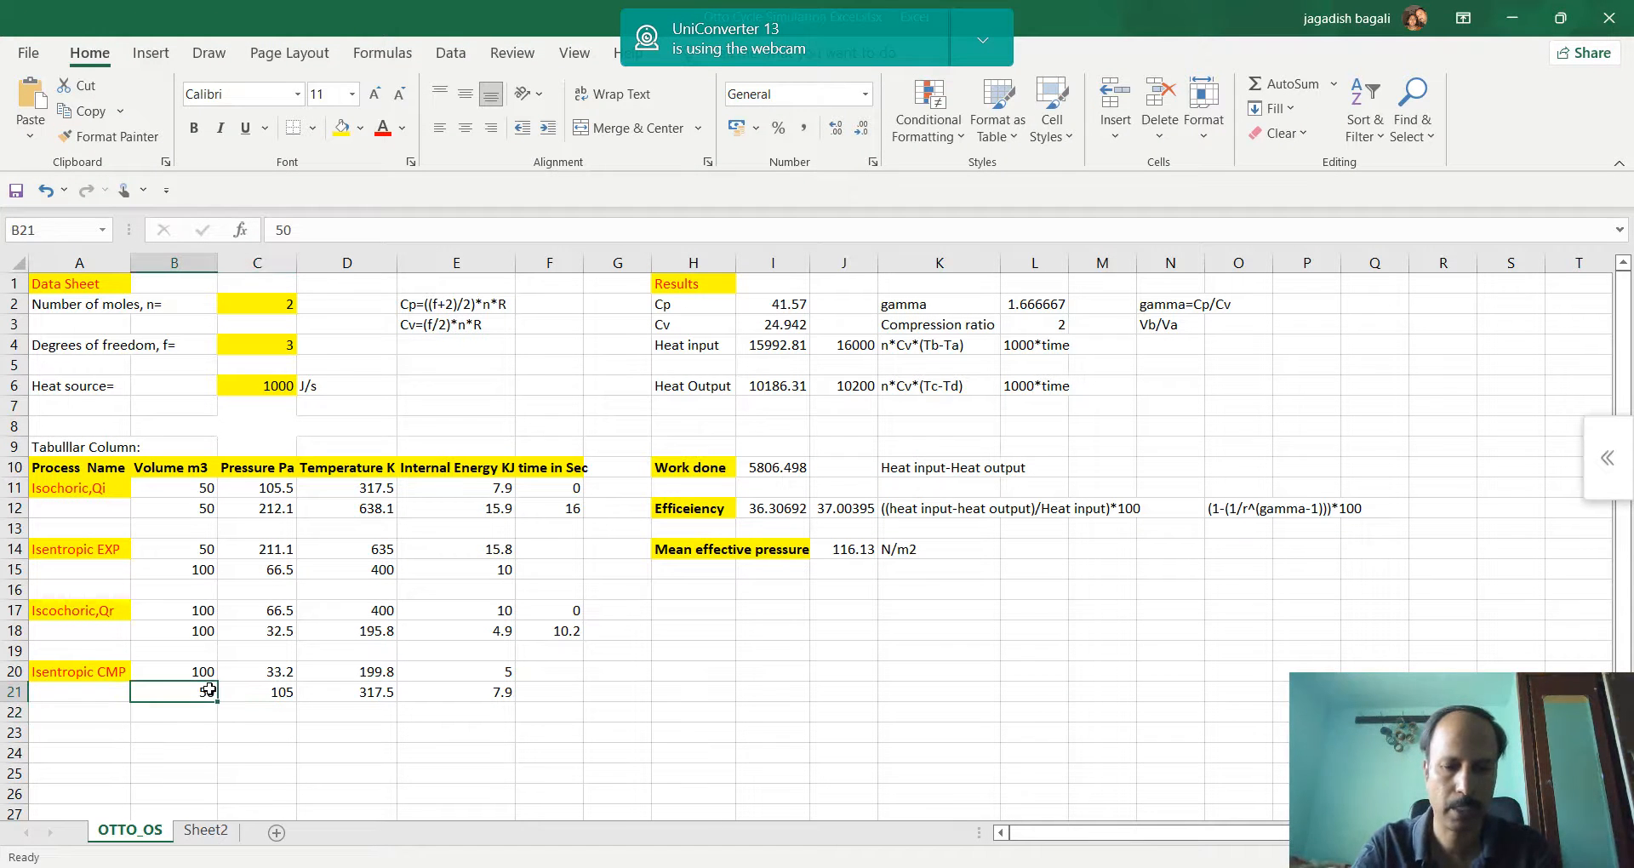
type("49")
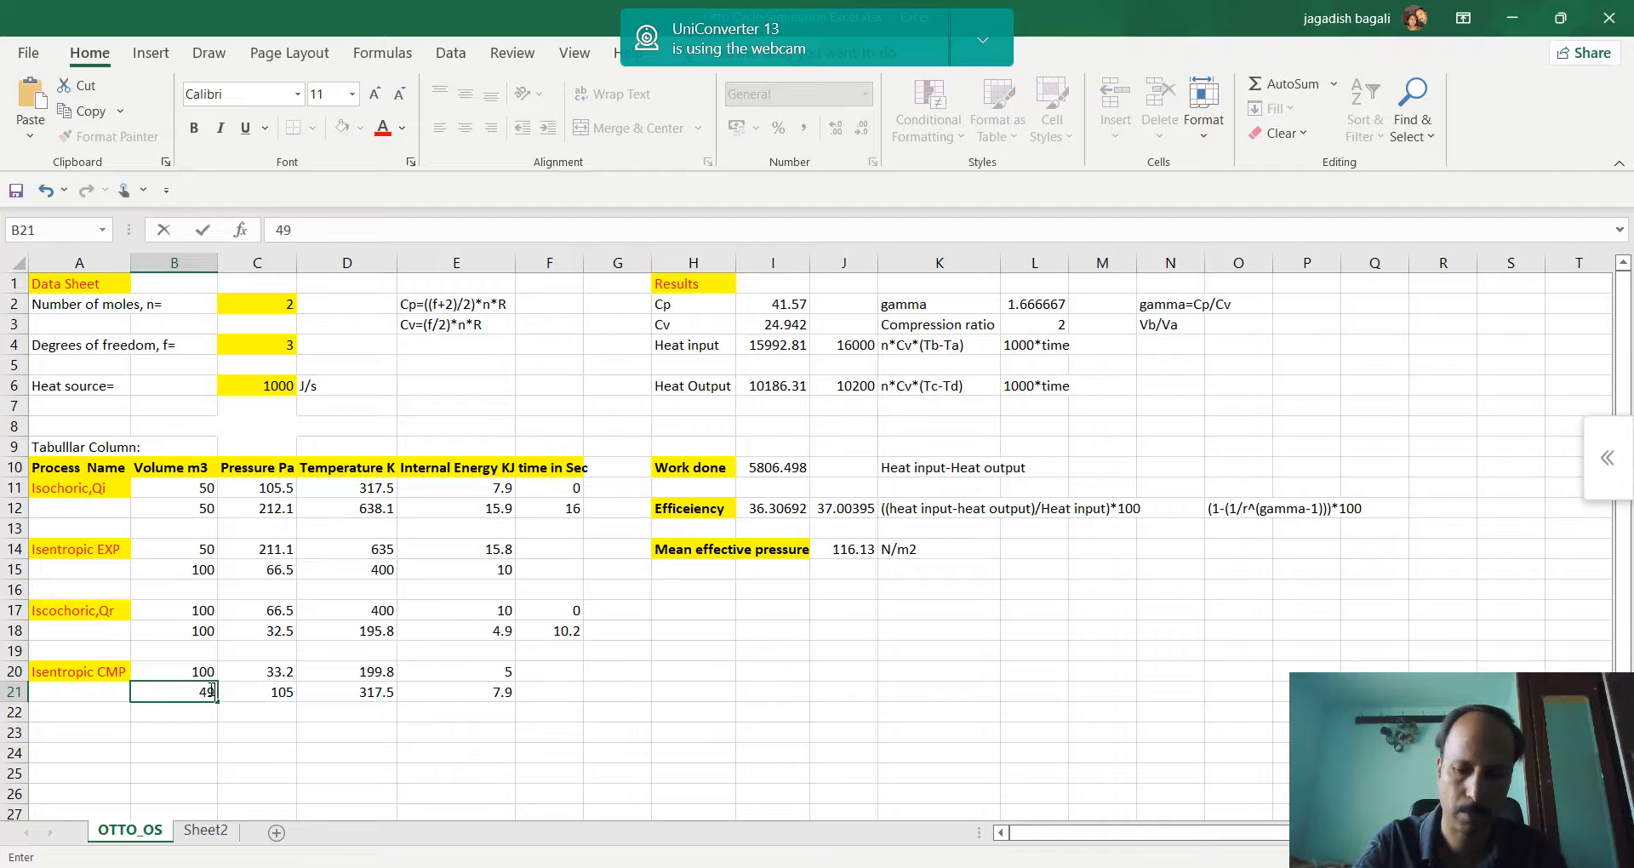
type(".5")
key("Tab")
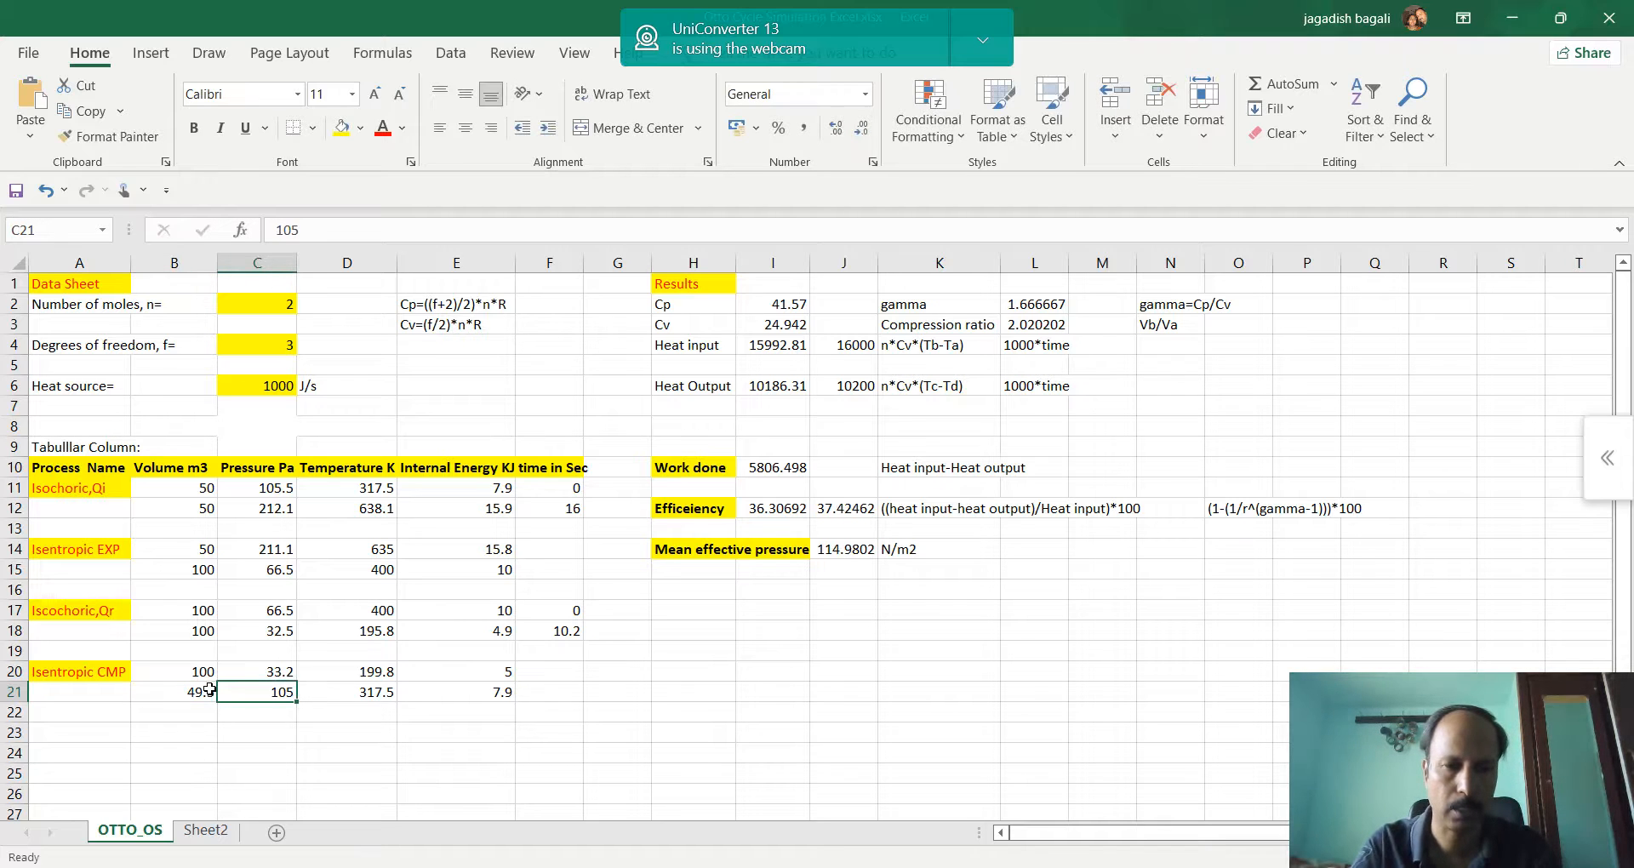
Check the compressed gas temperature in the browser simulation and enter 312.8 in D21 of the Excel table
key("Tab")
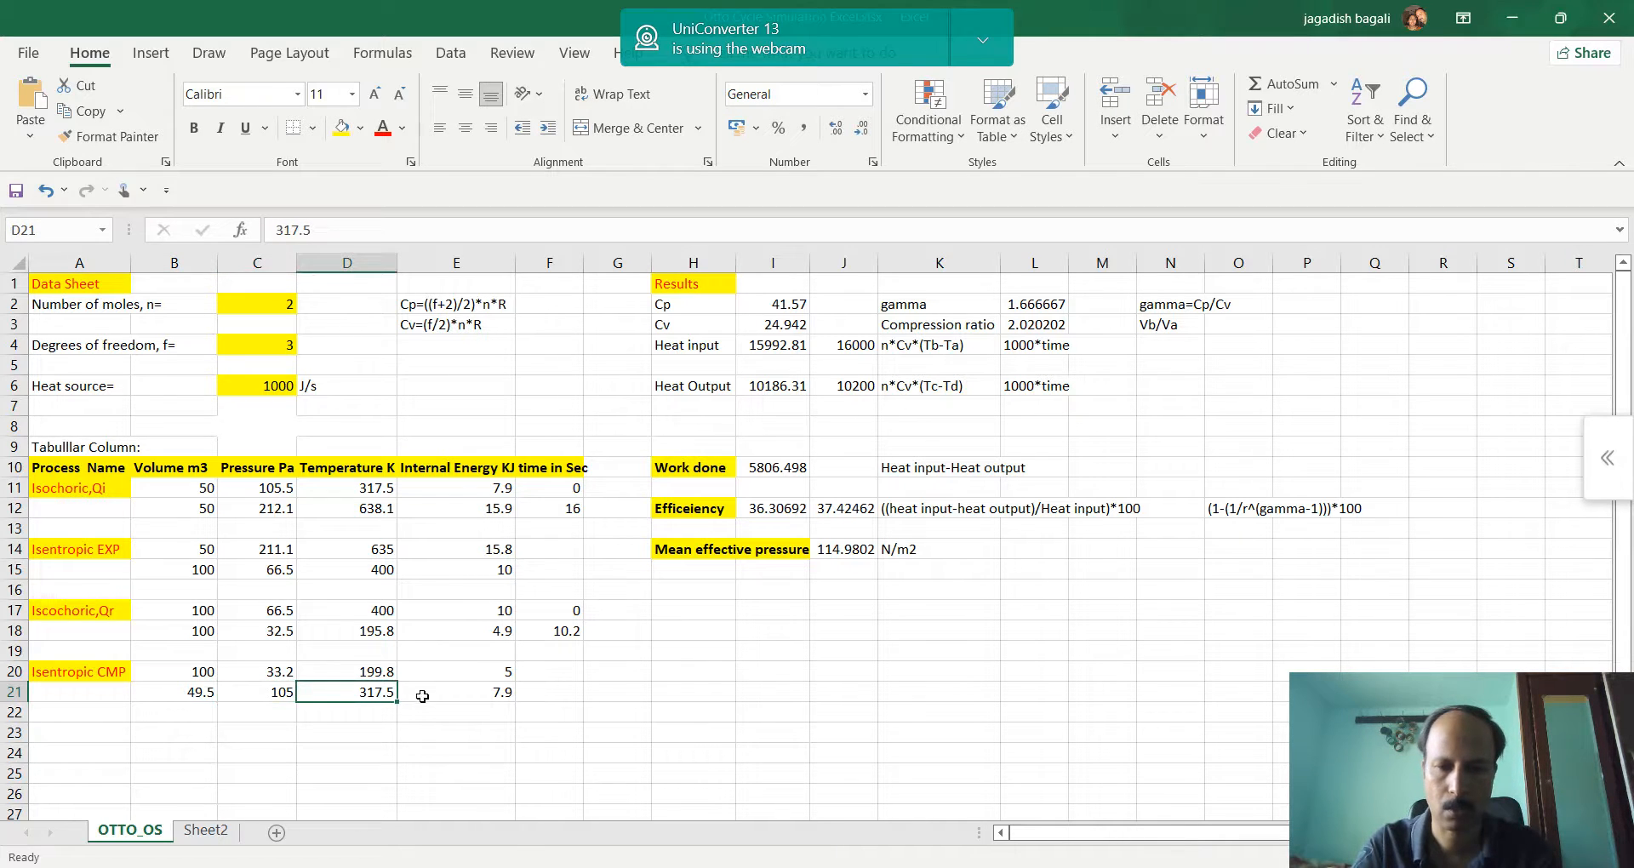
left_click(700, 866)
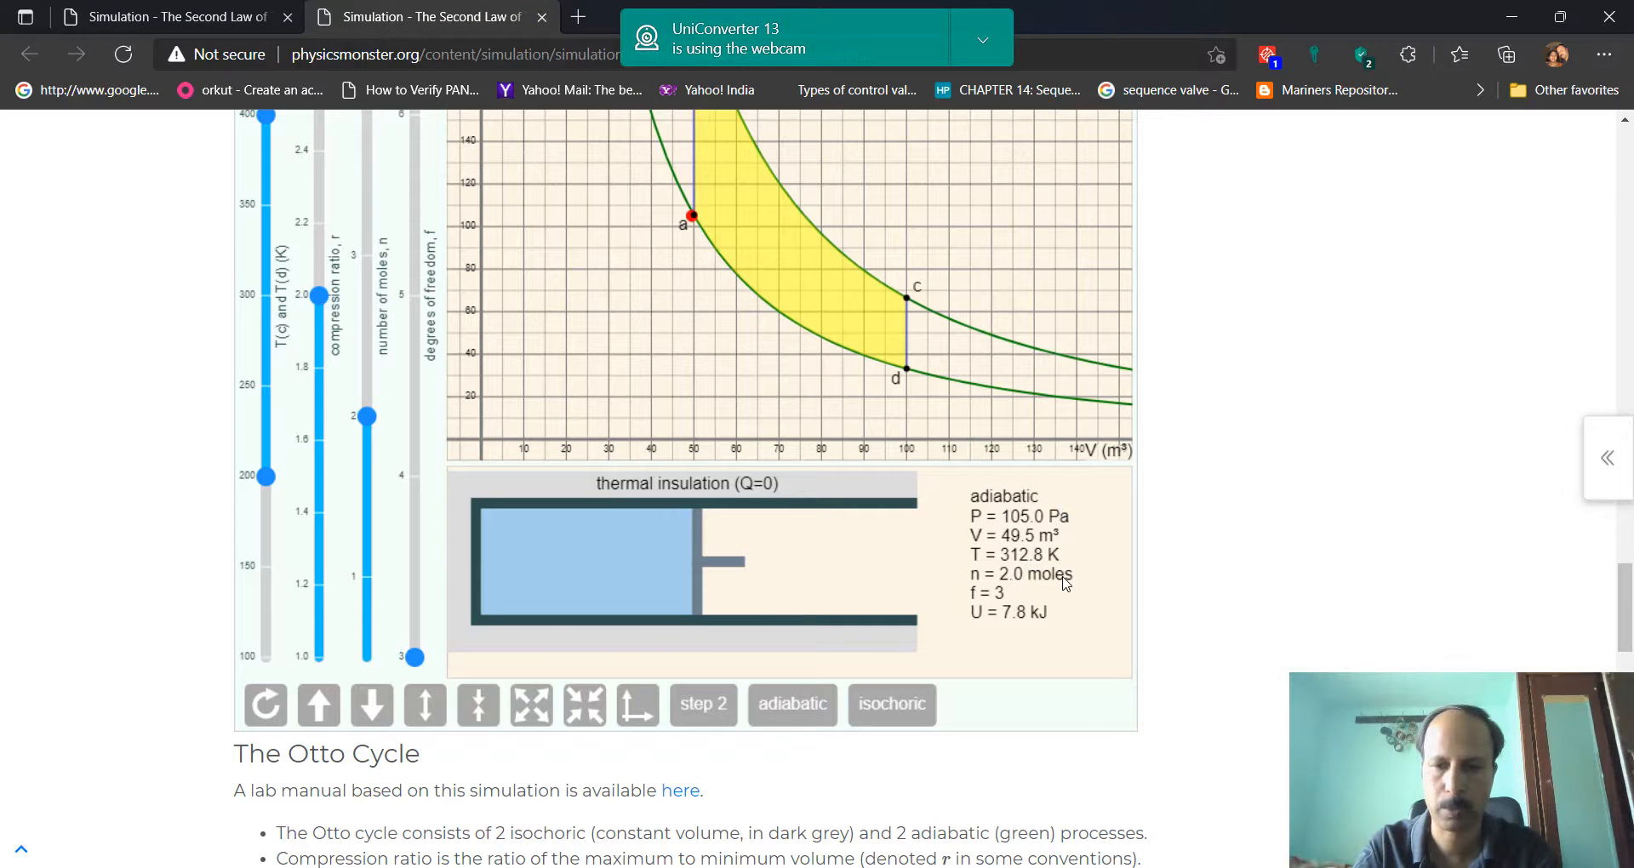
left_click(851, 866)
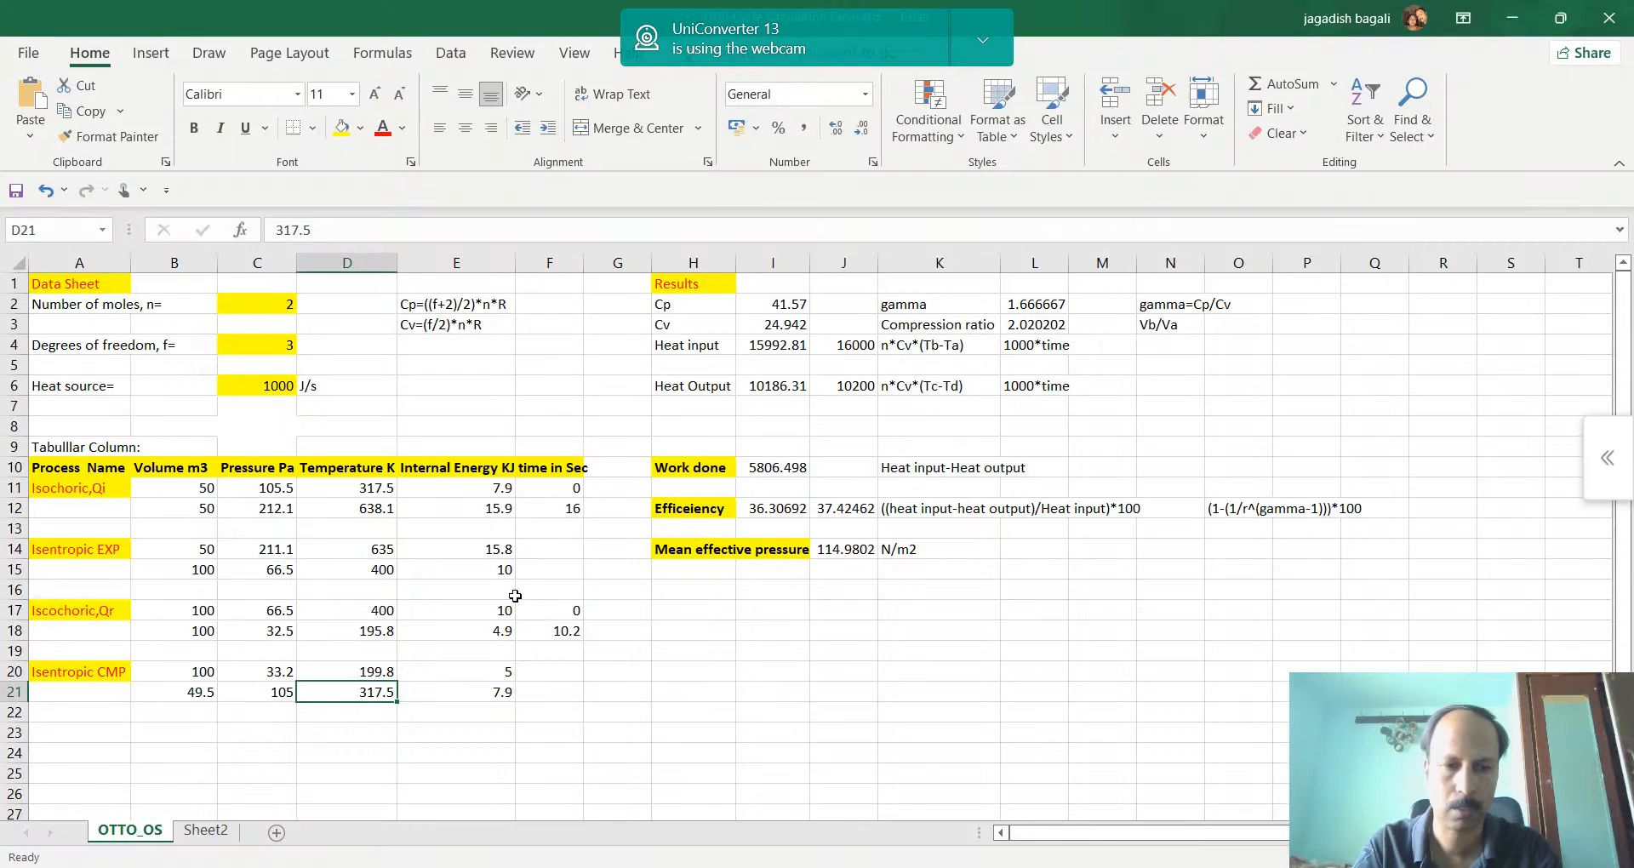
type("312.8")
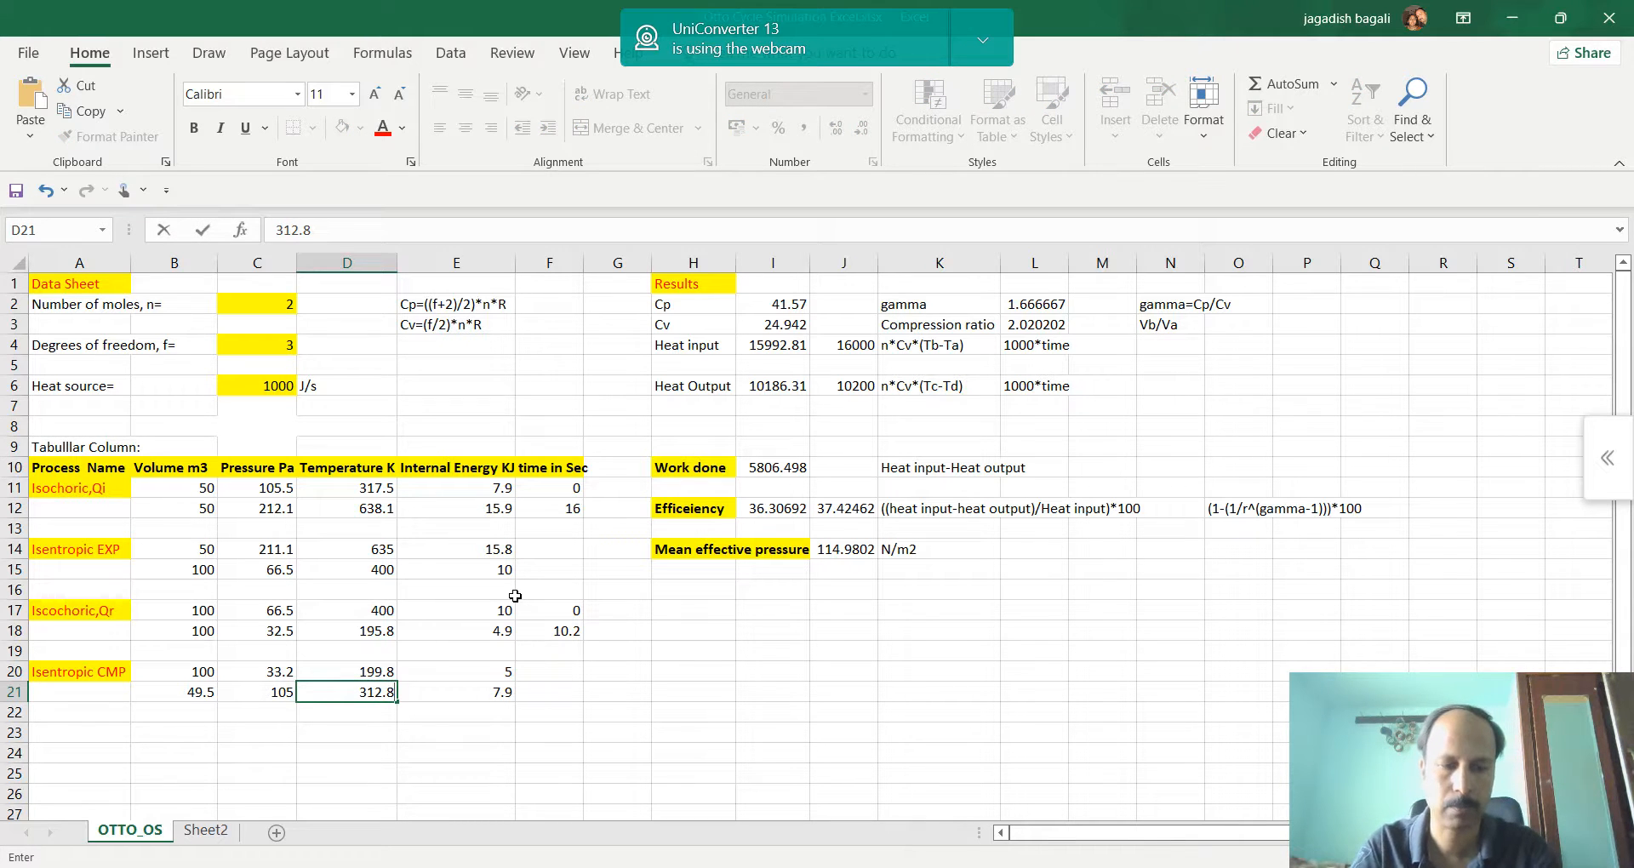
key("Tab")
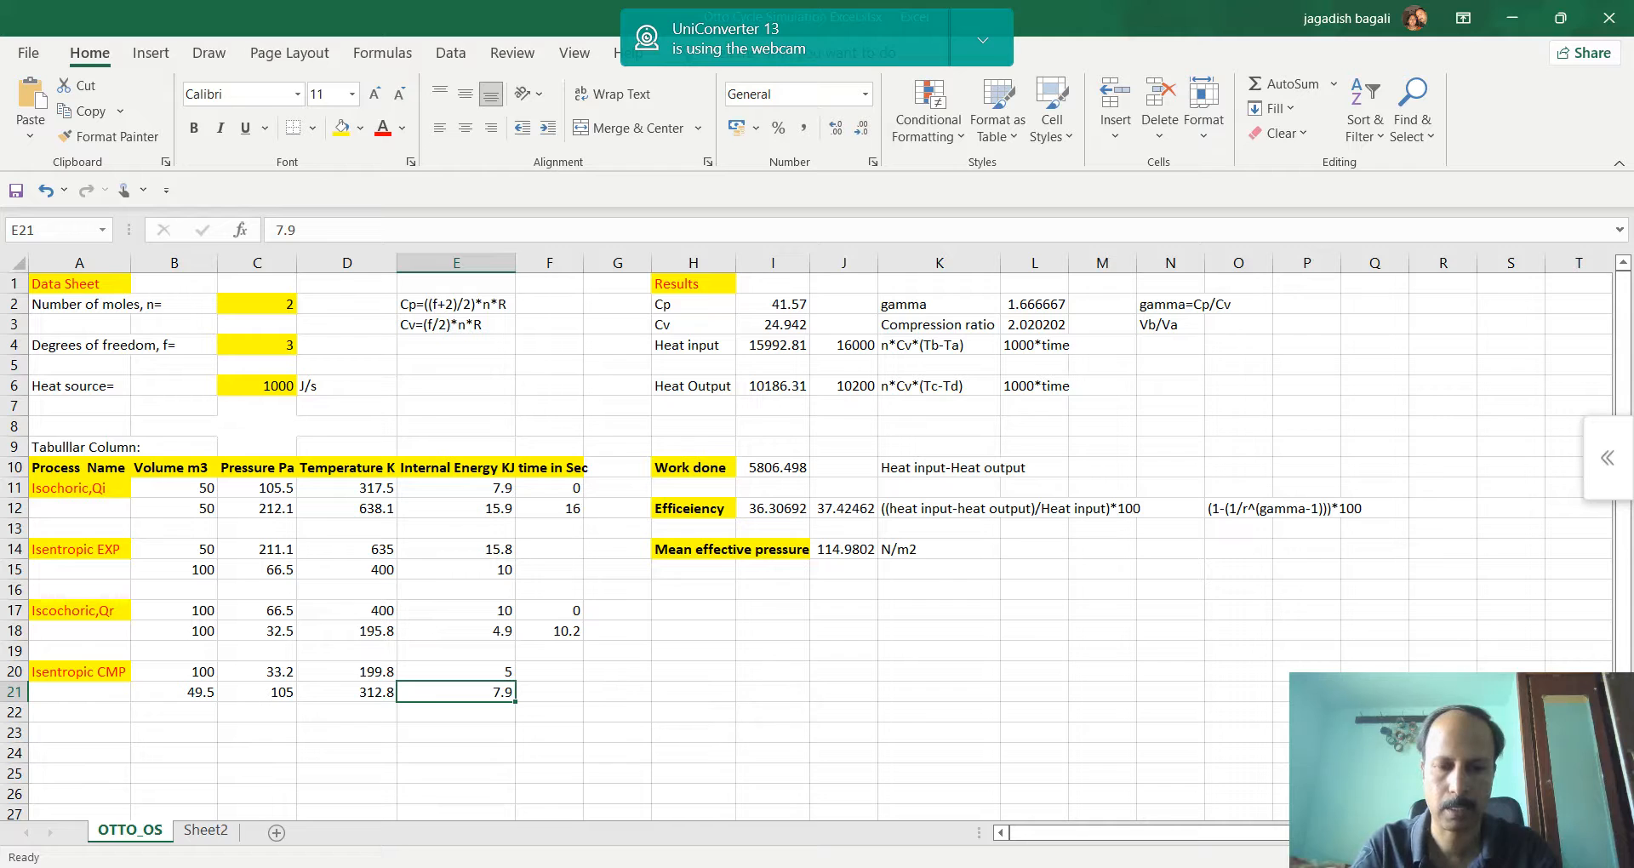
Check the compressed gas internal energy in the browser simulation and enter 7.8 in E21 of the Excel table
key("alt+Tab")
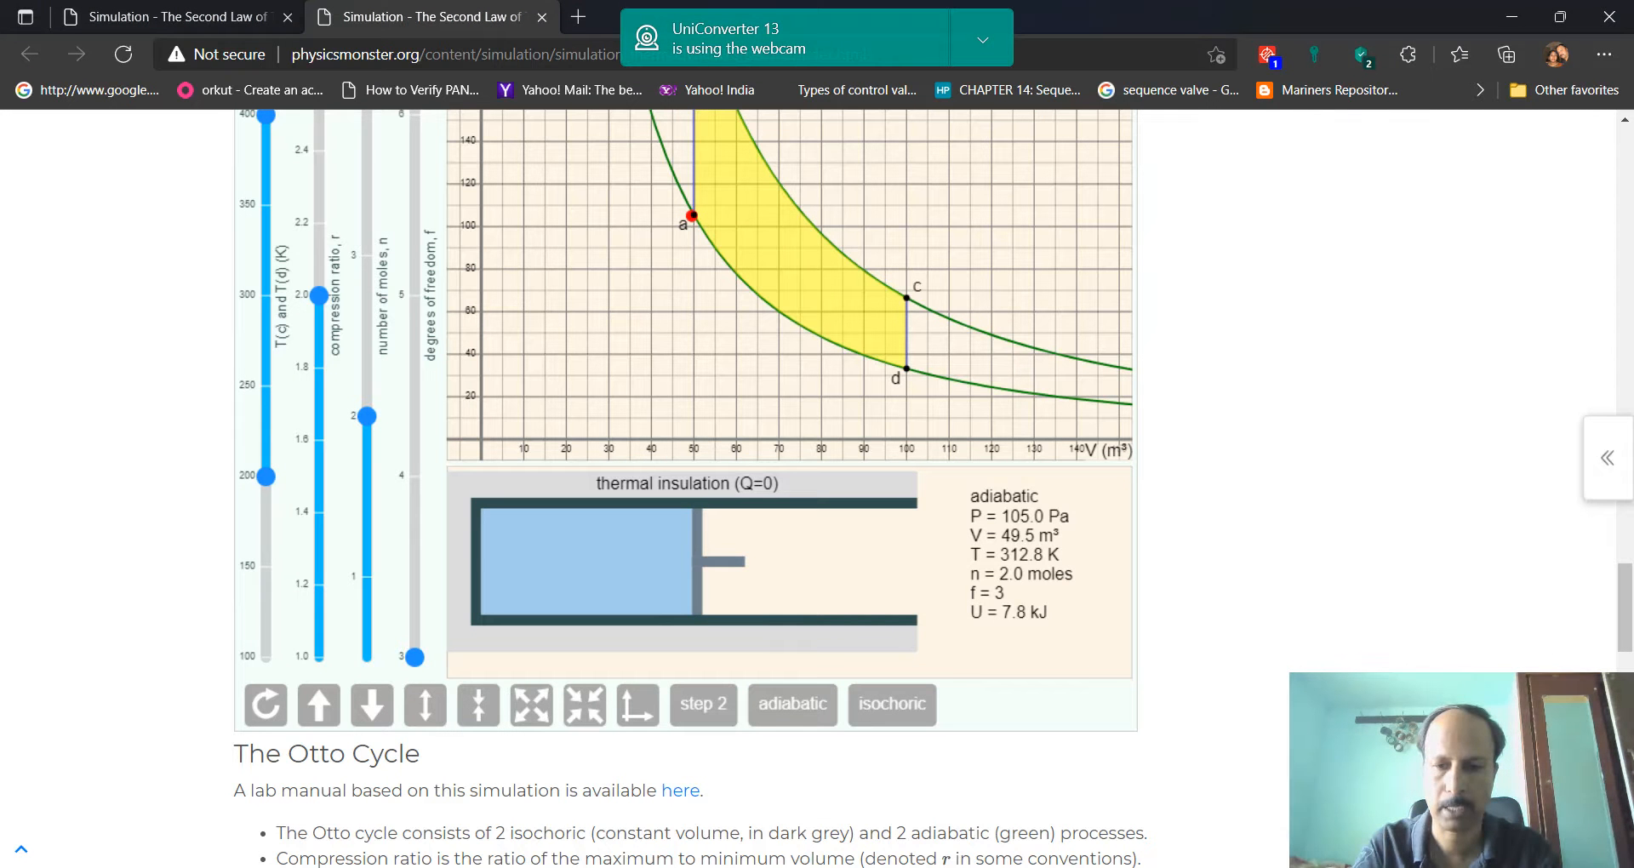
left_click(1143, 808)
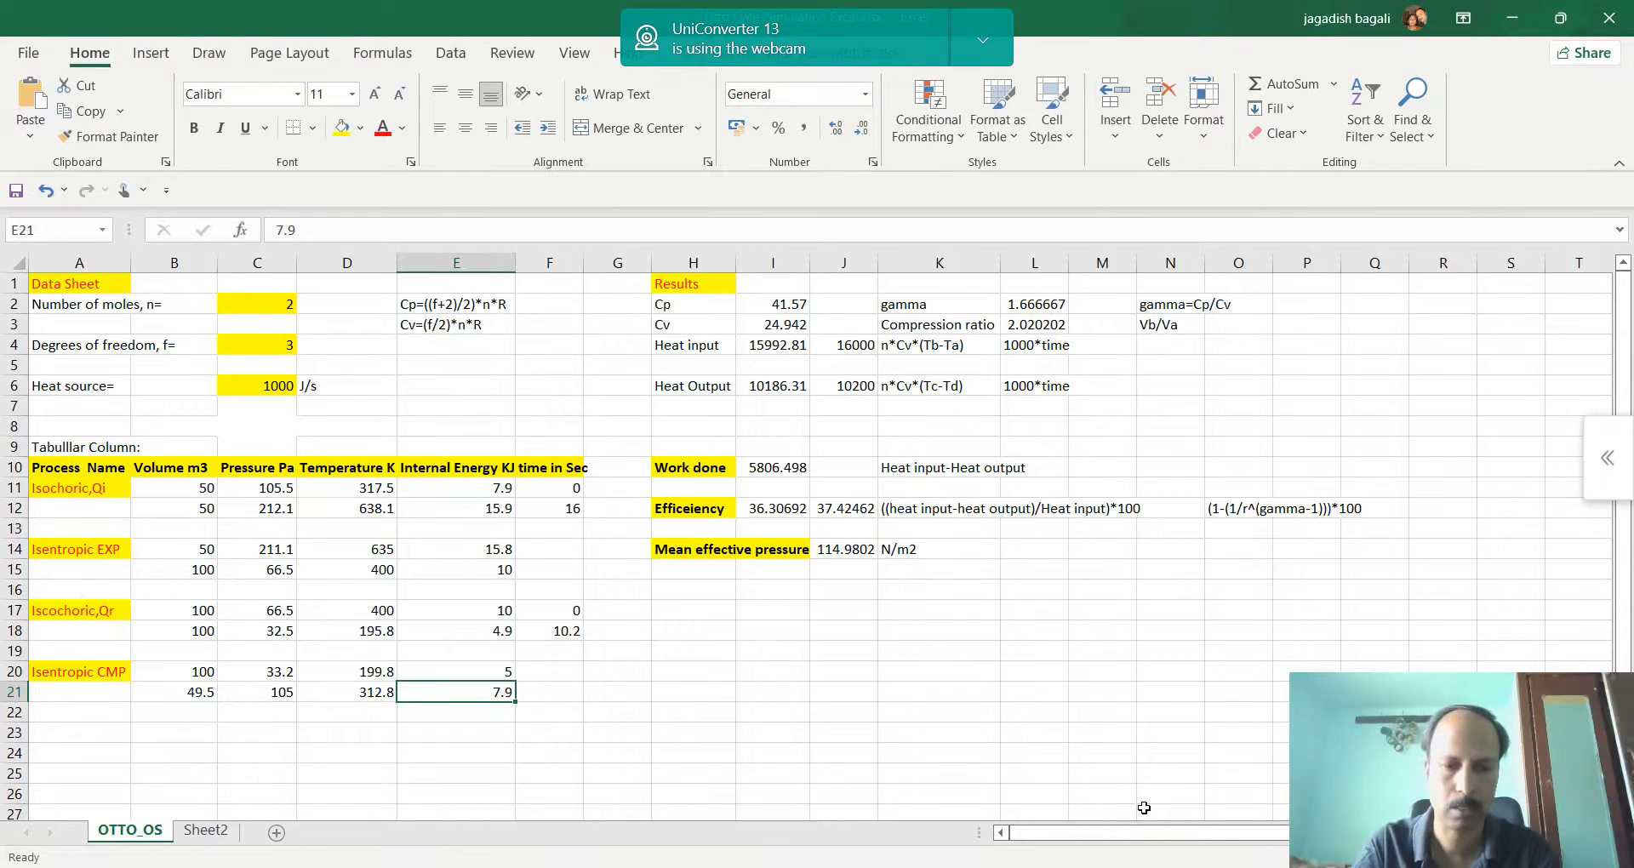
type("7.")
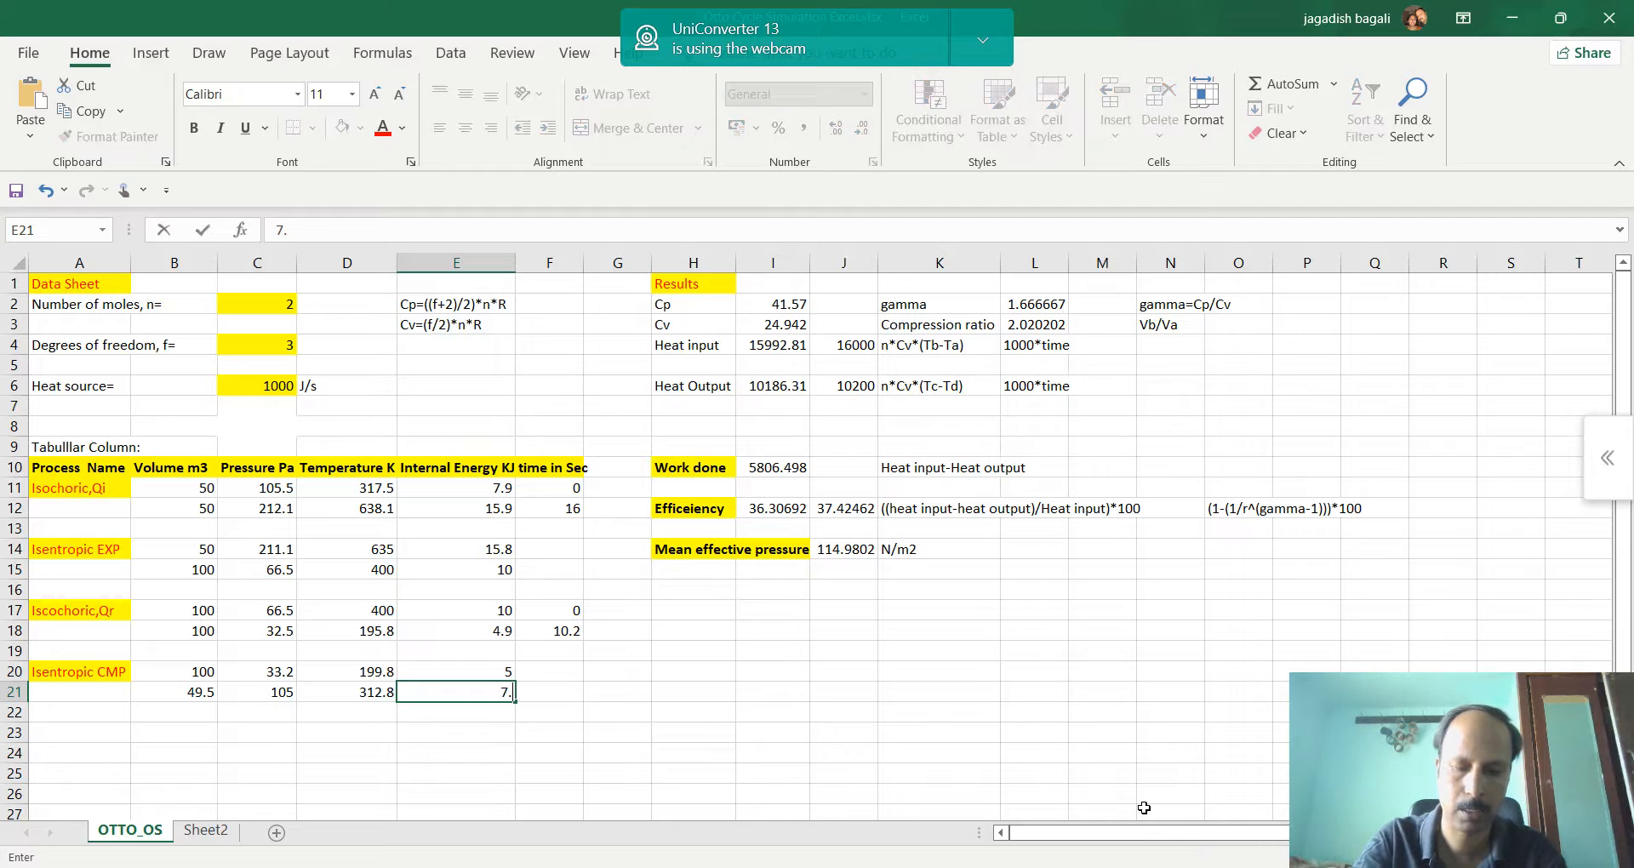
type("8")
key("Tab")
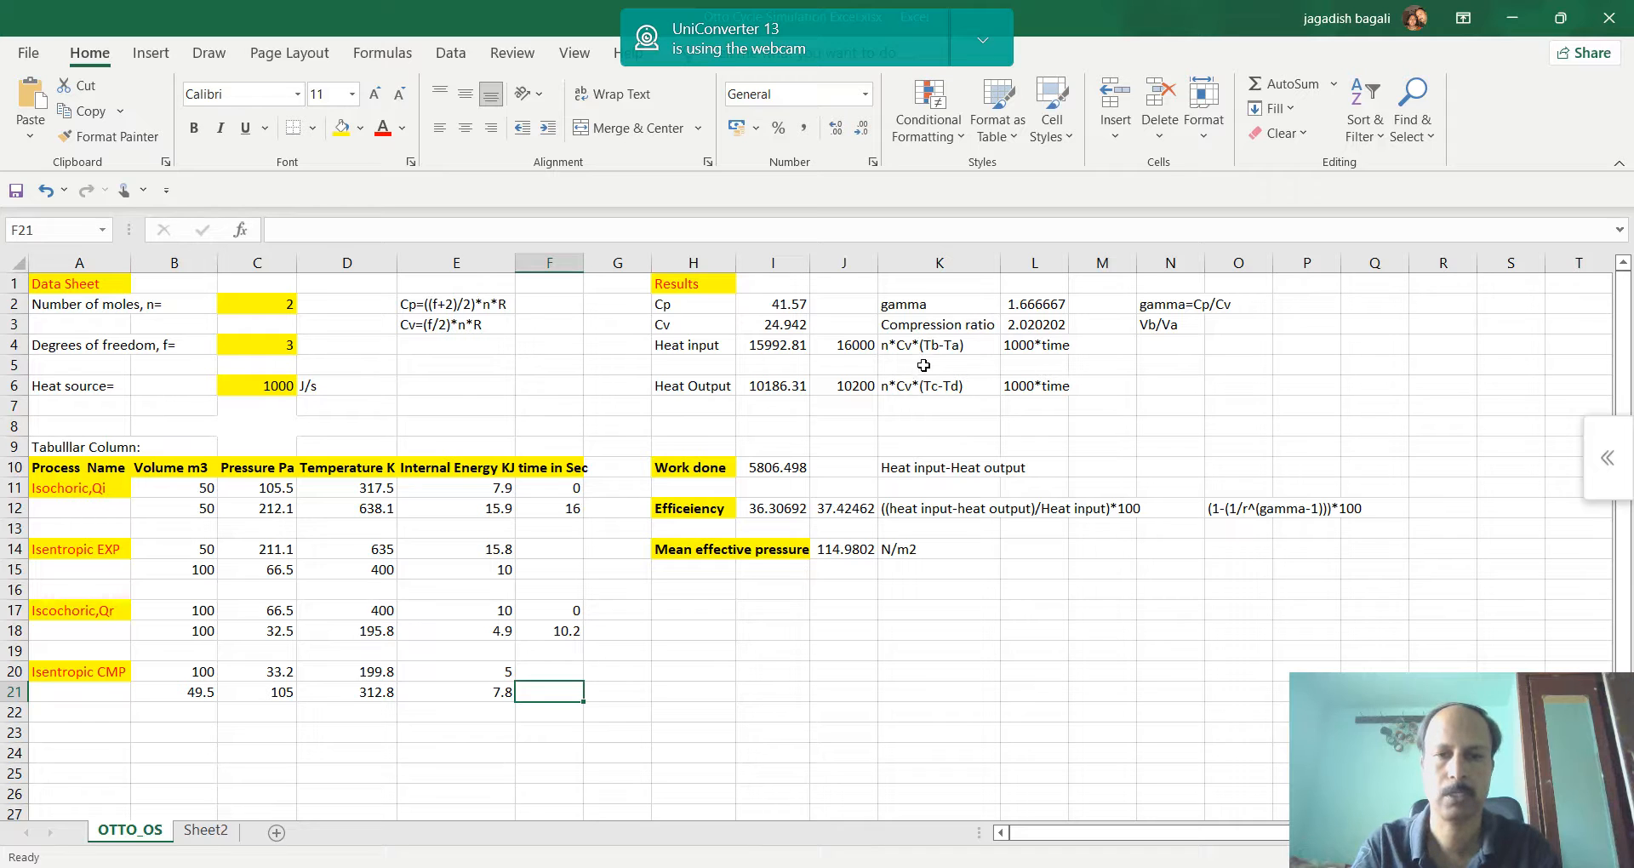
Review the heat input and mean effective pressure formulas, and add the unit J beside the work done result in J10
left_click(797, 346)
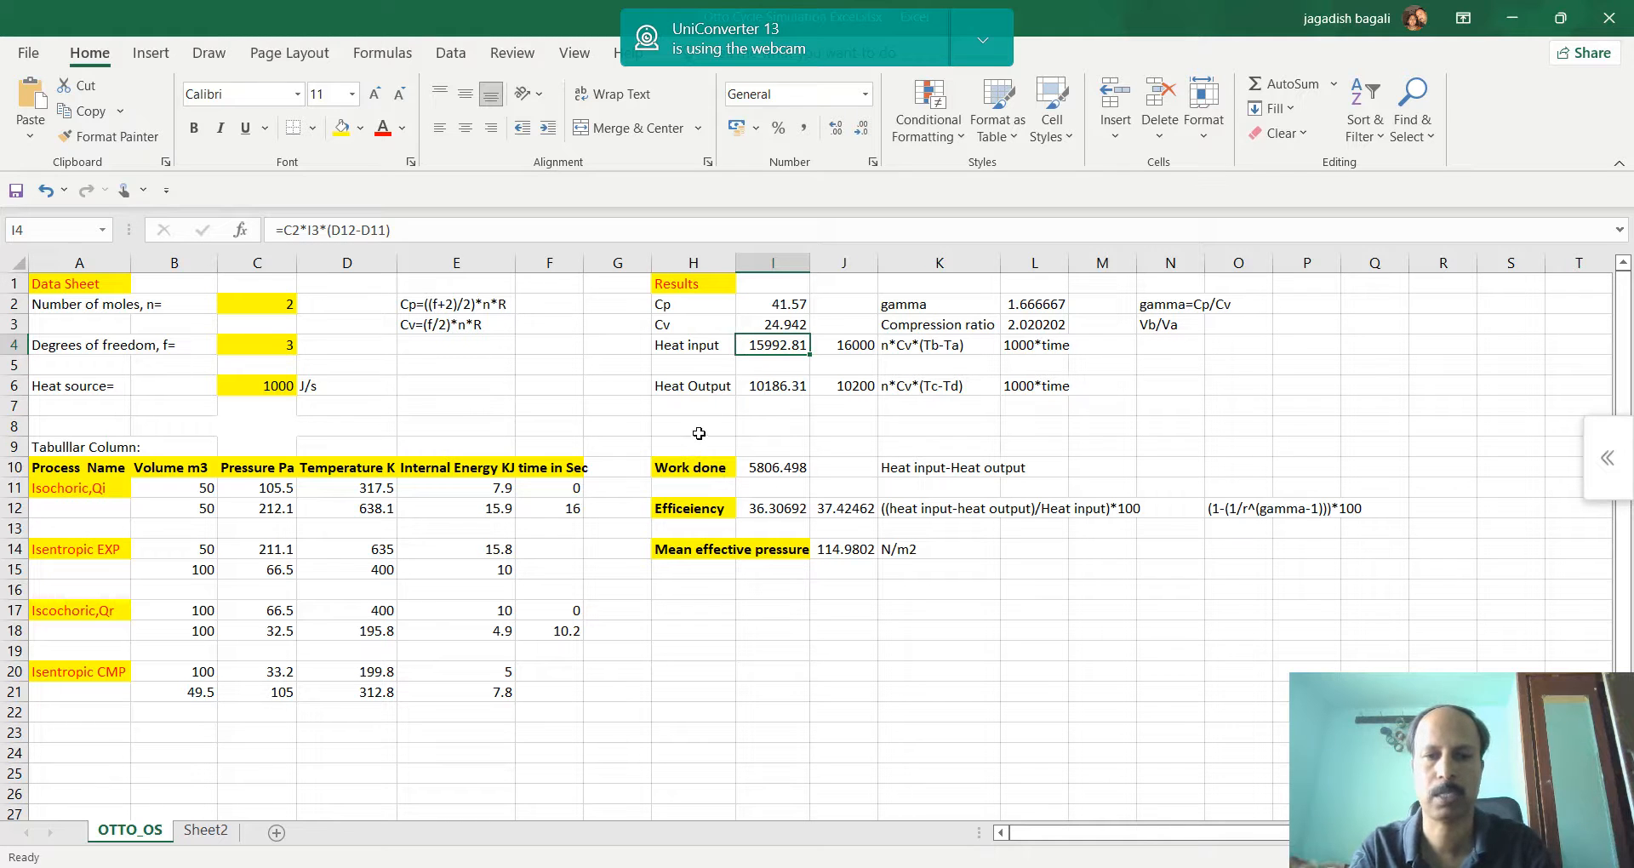
left_click(847, 464)
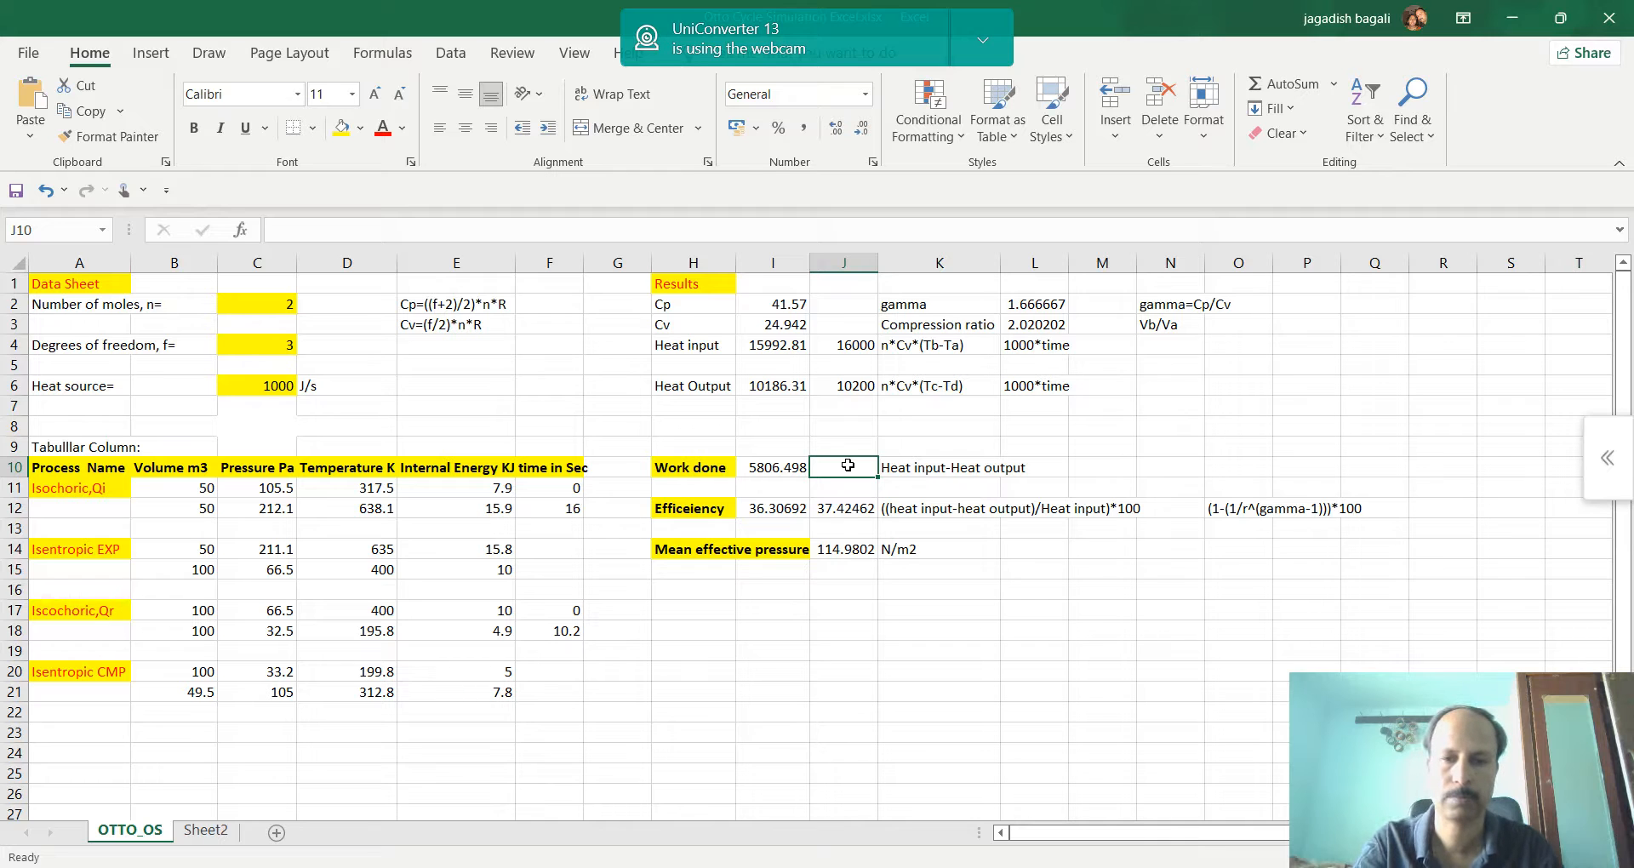
type("J")
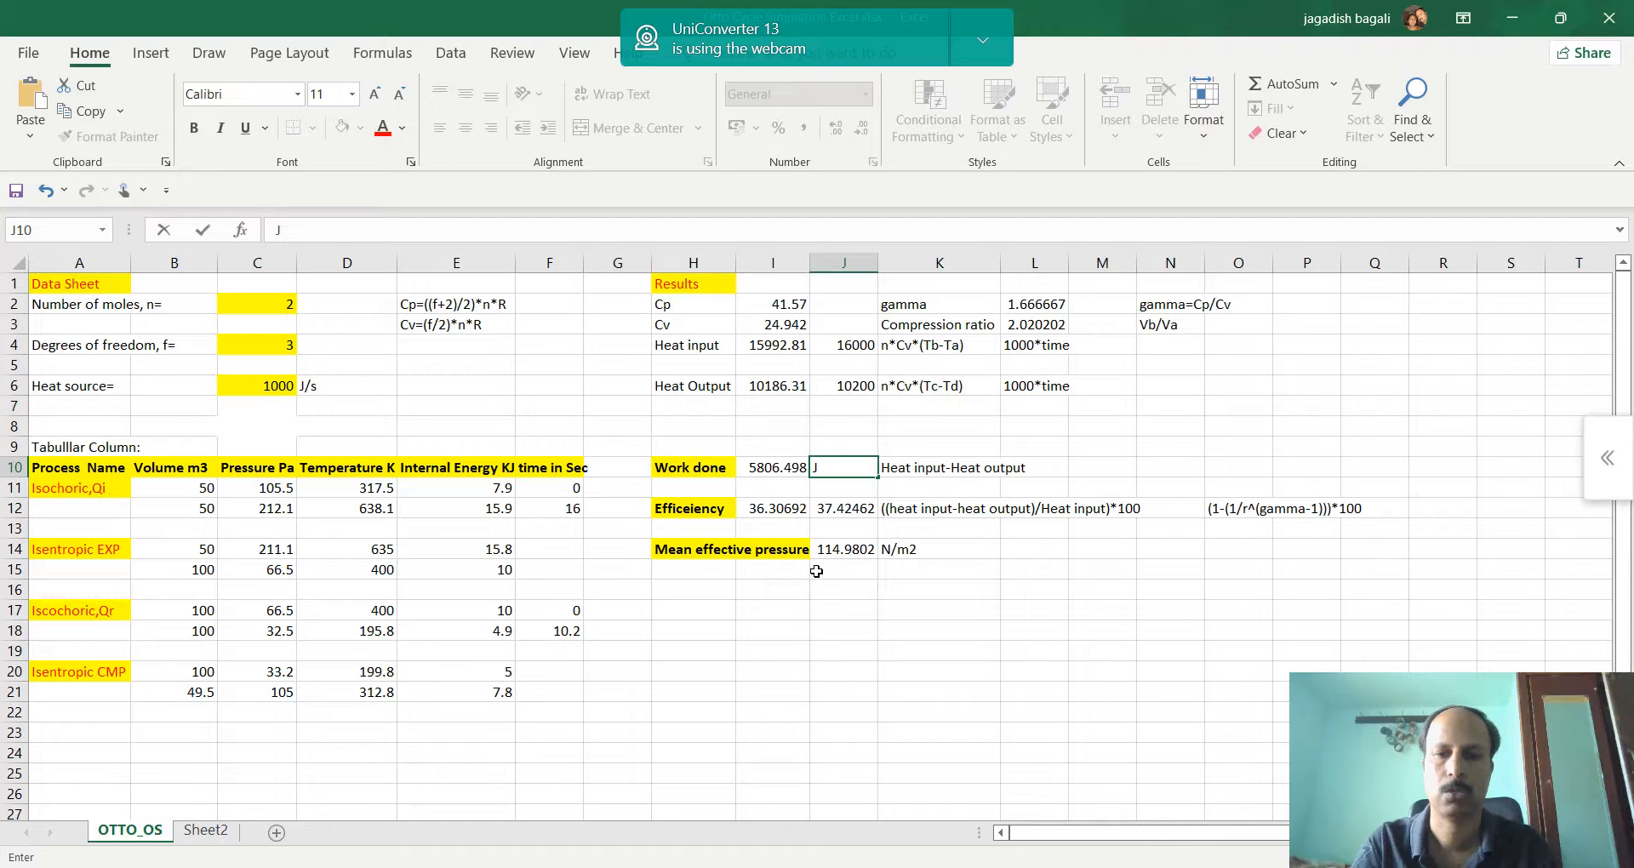
left_click(867, 549)
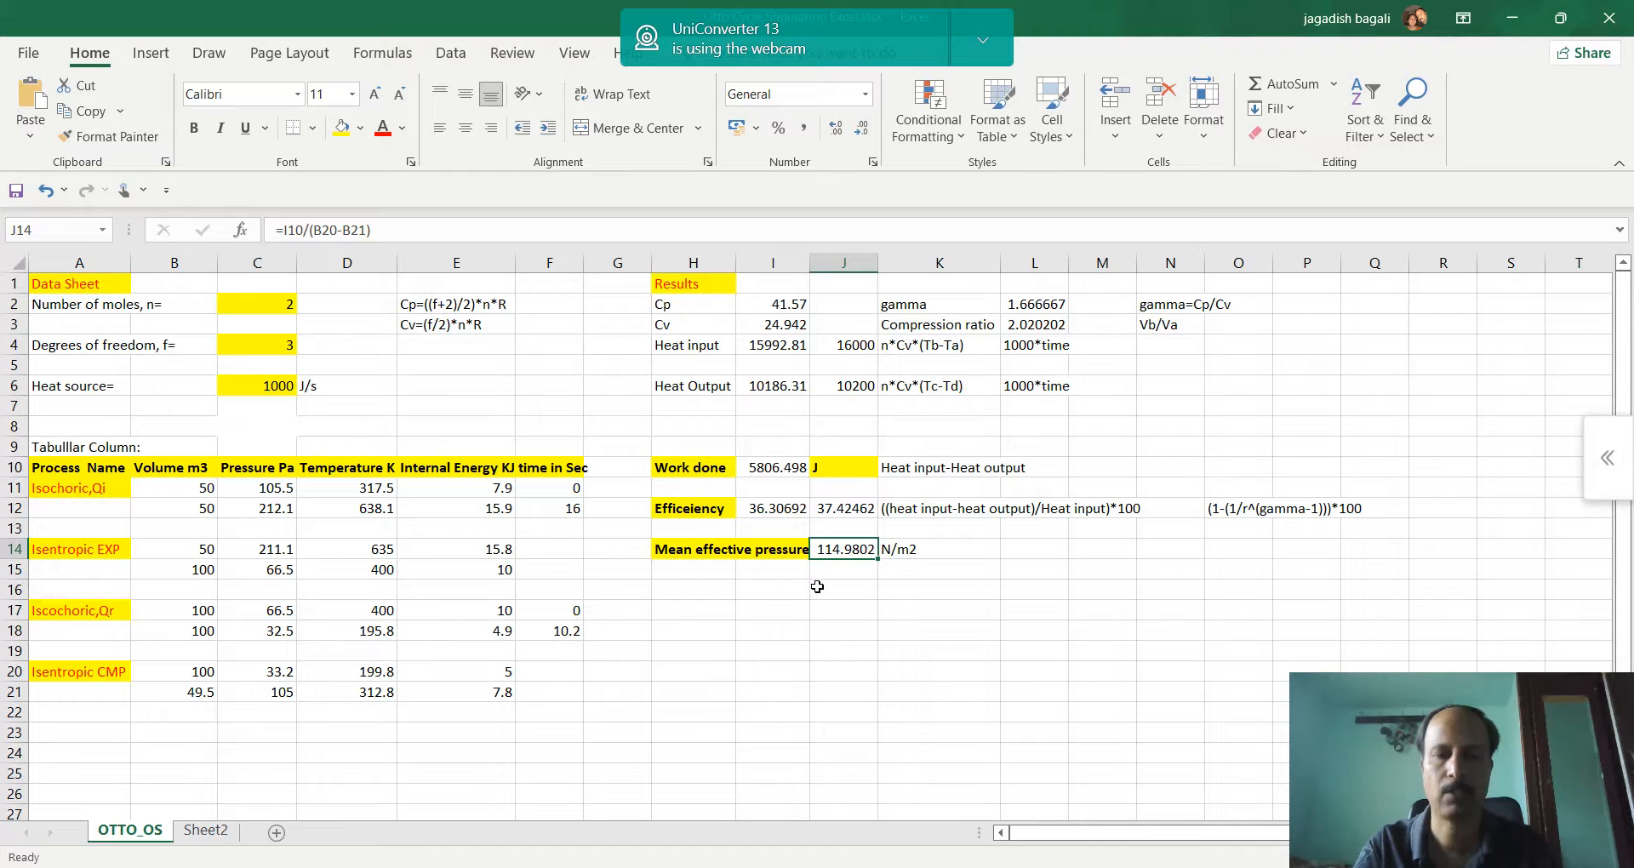
left_click(912, 585)
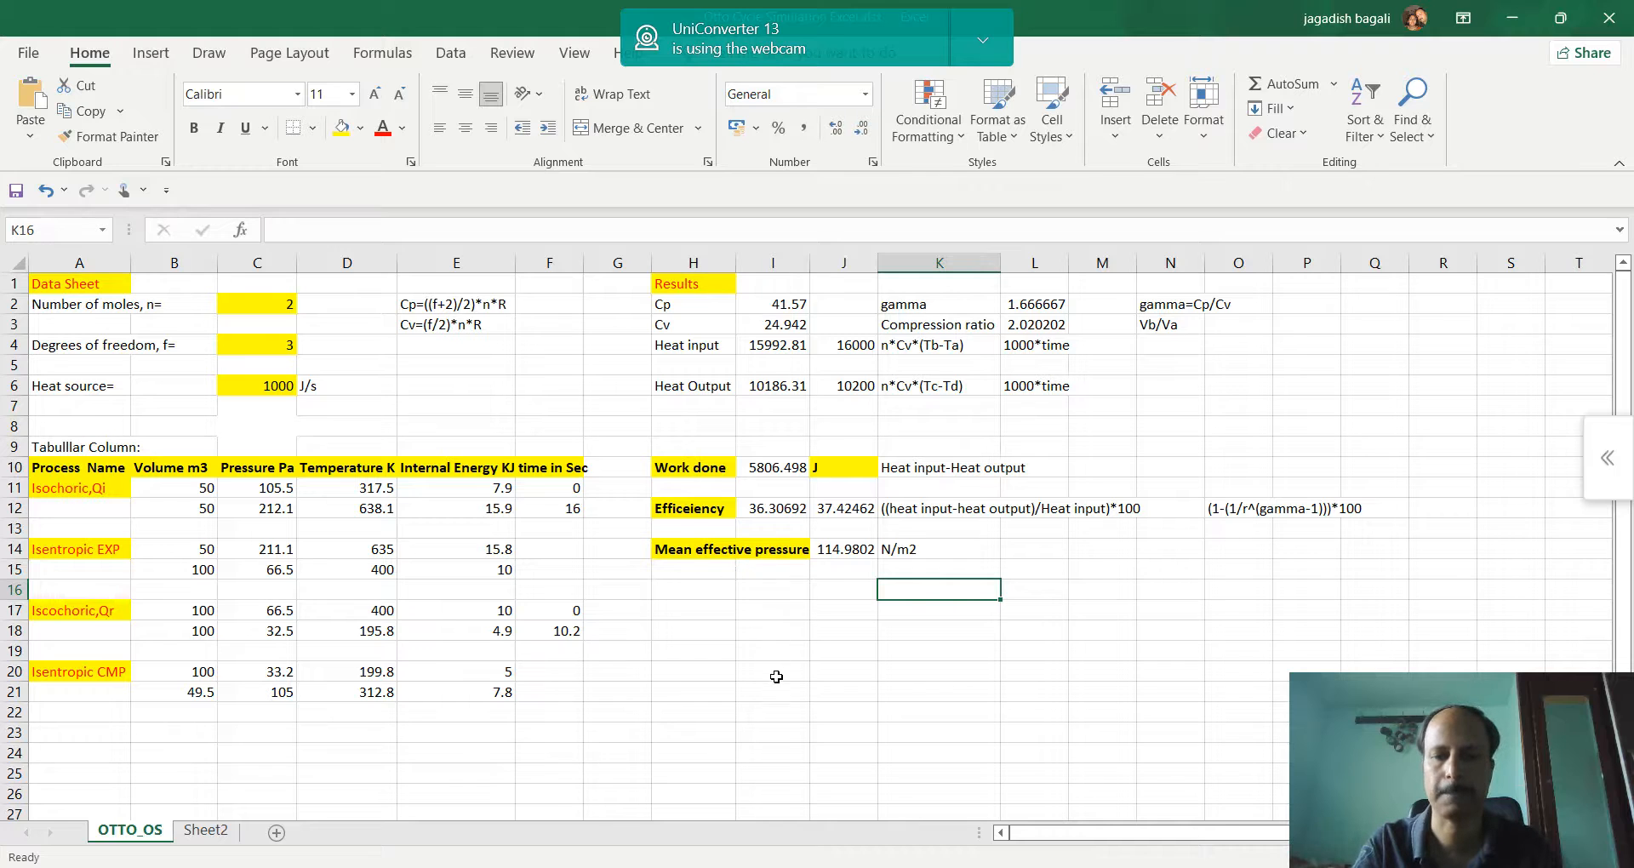